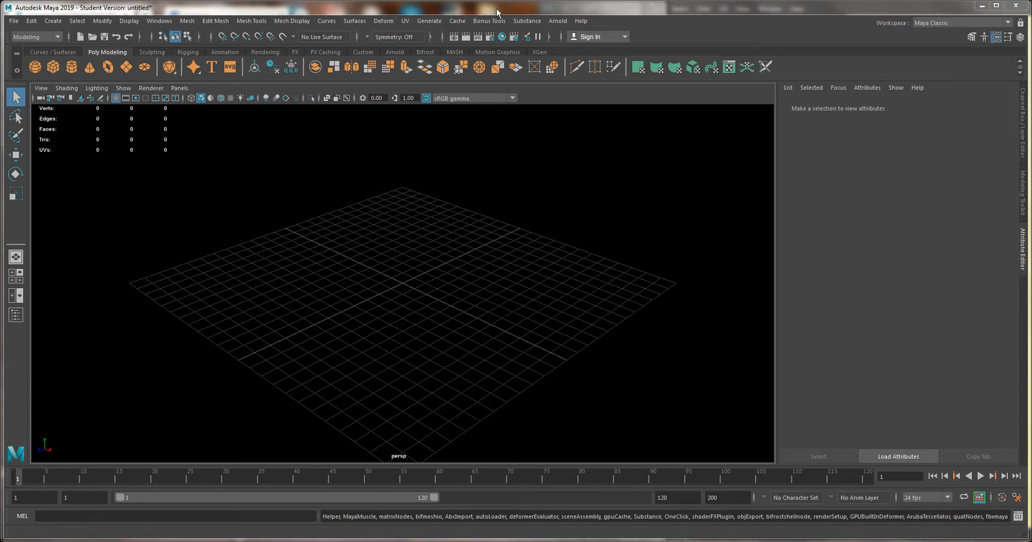
pyautogui.click(490, 21)
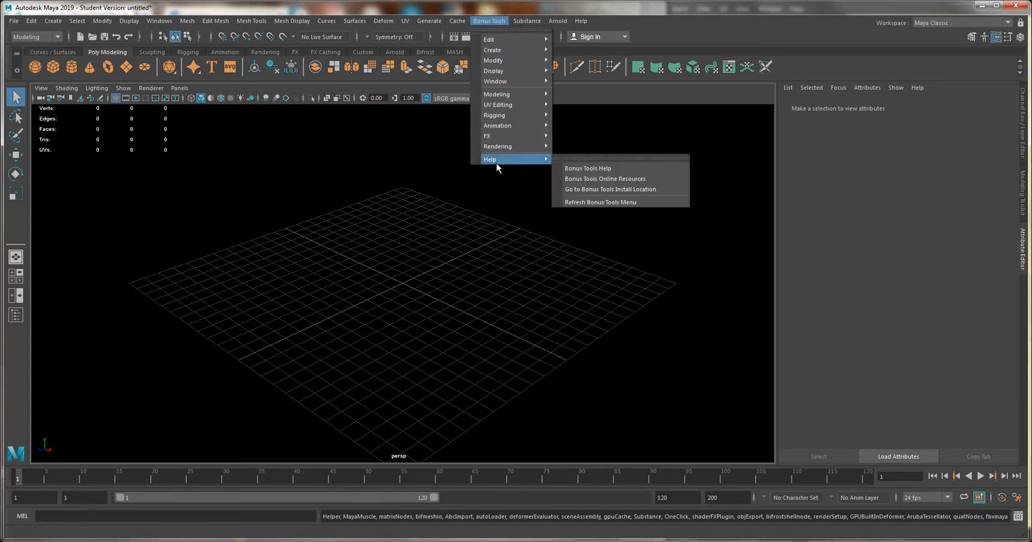
pyautogui.moveTo(492, 39)
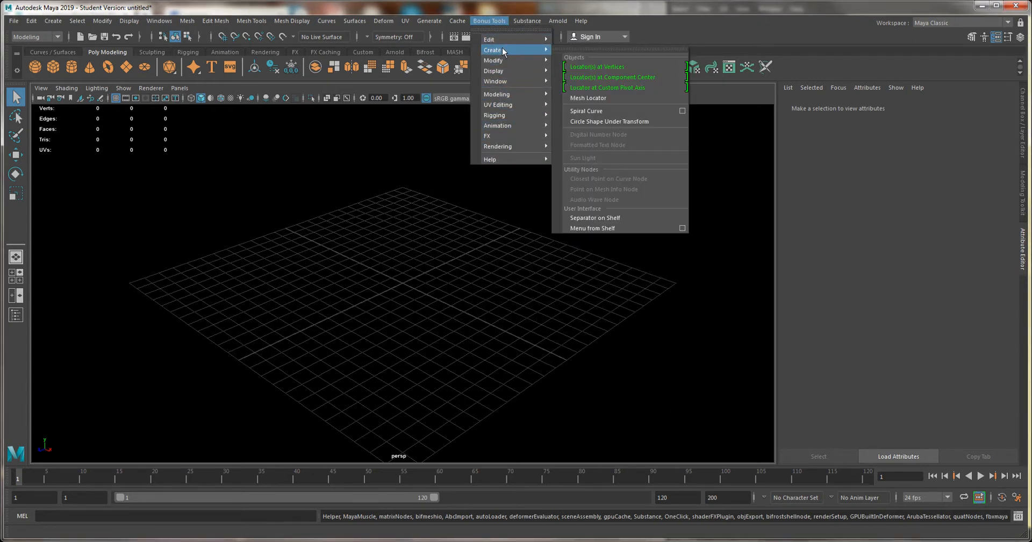
pyautogui.moveTo(503, 106)
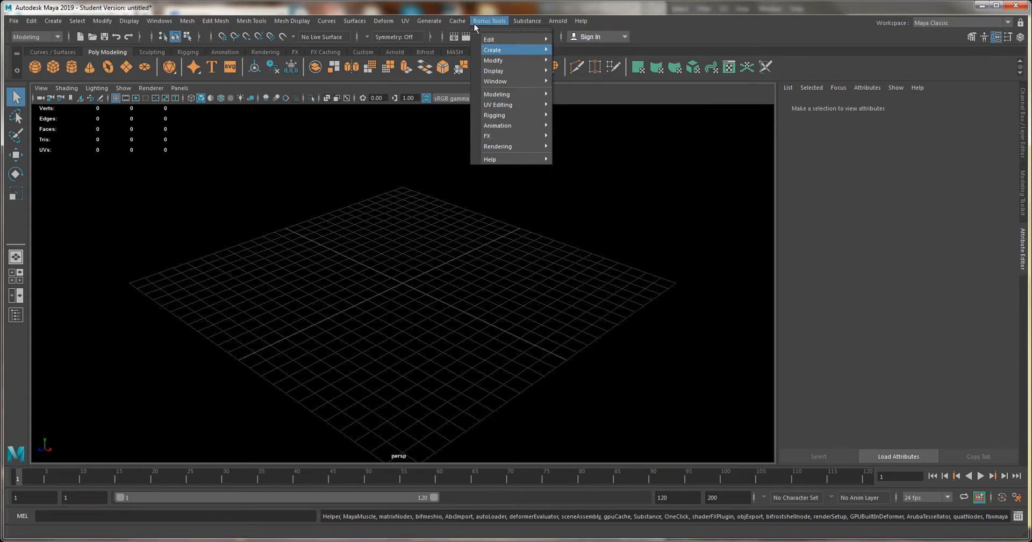
pyautogui.moveTo(406, 21)
pyautogui.moveTo(488, 21)
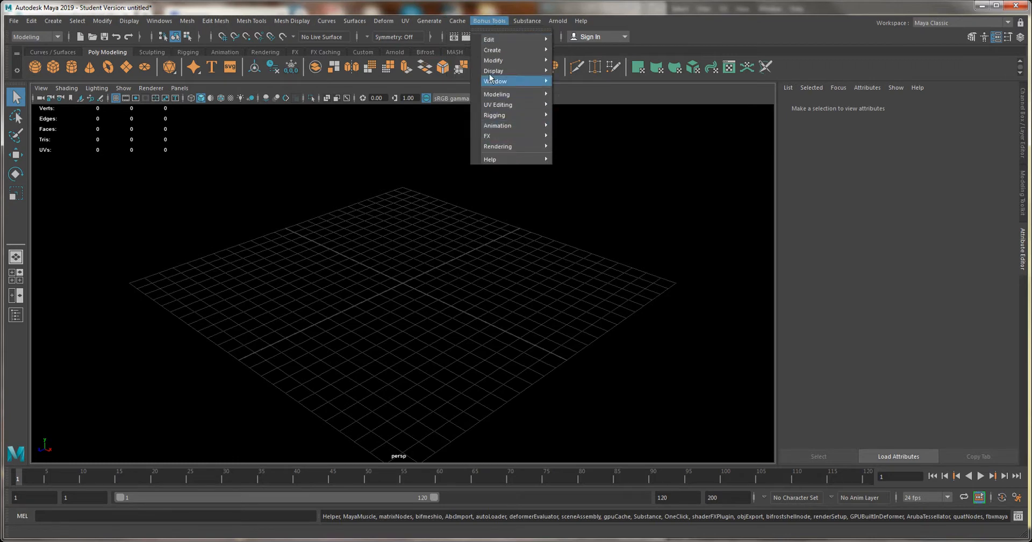
pyautogui.click(359, 221)
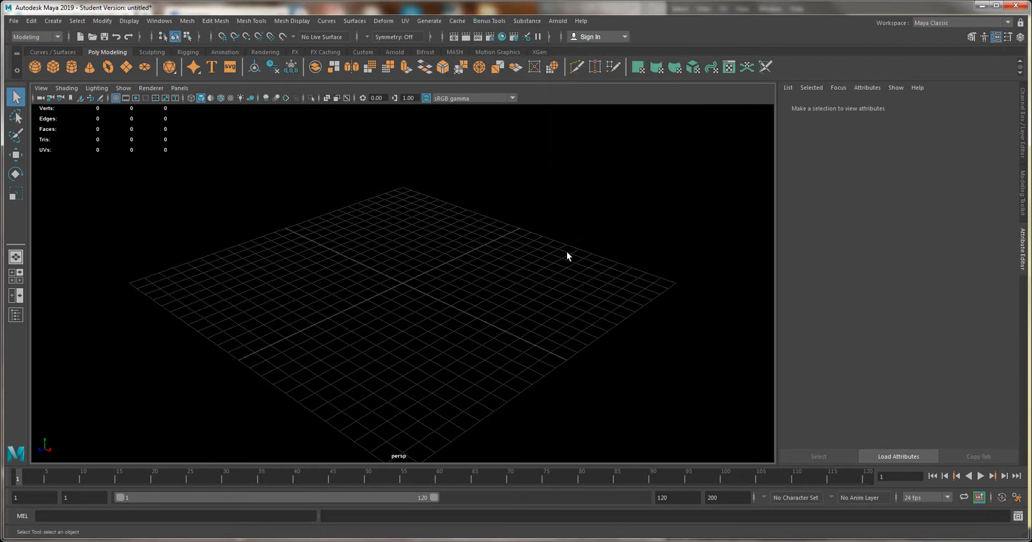
# Step: Change the viewport background from black to dark grey
pyautogui.hotkey('alt', 'b')
pyautogui.keyDown('alt'); pyautogui.moveTo(357, 170); pyautogui.dragTo(421, 177, button='middle'); pyautogui.keyUp('alt')
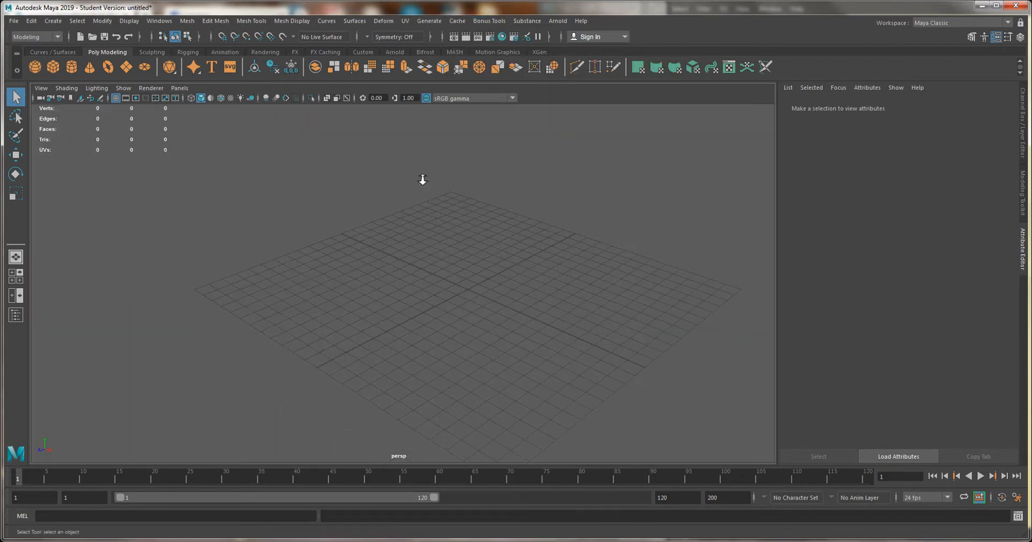
pyautogui.scroll(-1, 421, 176)
pyautogui.keyDown('alt'); pyautogui.moveTo(519, 171); pyautogui.dragTo(466, 166); pyautogui.keyUp('alt')
pyautogui.keyDown('alt'); pyautogui.moveTo(466, 166); pyautogui.dragTo(424, 153, button='middle'); pyautogui.keyUp('alt')
pyautogui.keyDown('alt'); pyautogui.moveTo(424, 153); pyautogui.dragTo(401, 187, button='right'); pyautogui.keyUp('alt')
# Step: Draw a looping test curve with eight edit points over the grid in the perspective view using the EP Curve Tool
pyautogui.click(53, 22)
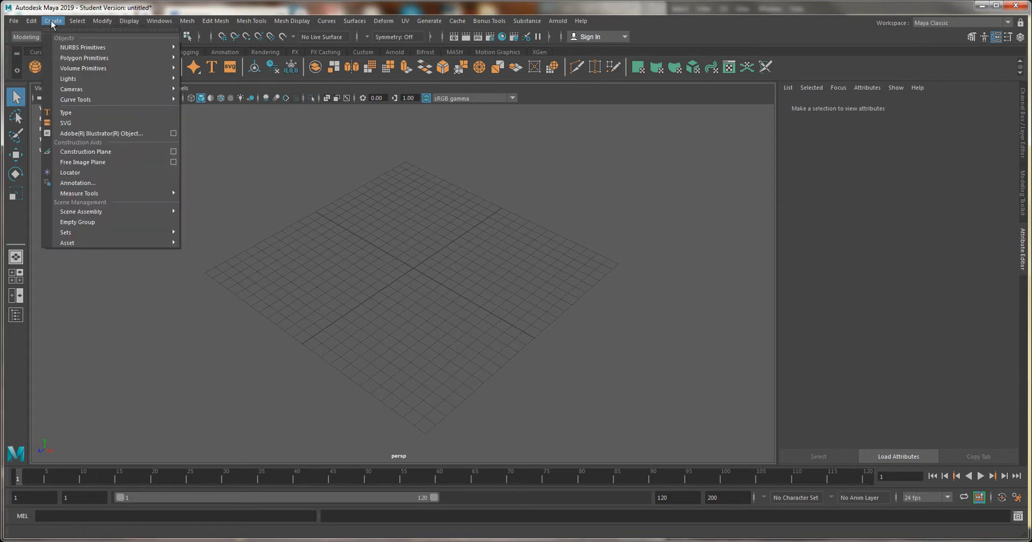
pyautogui.moveTo(131, 98)
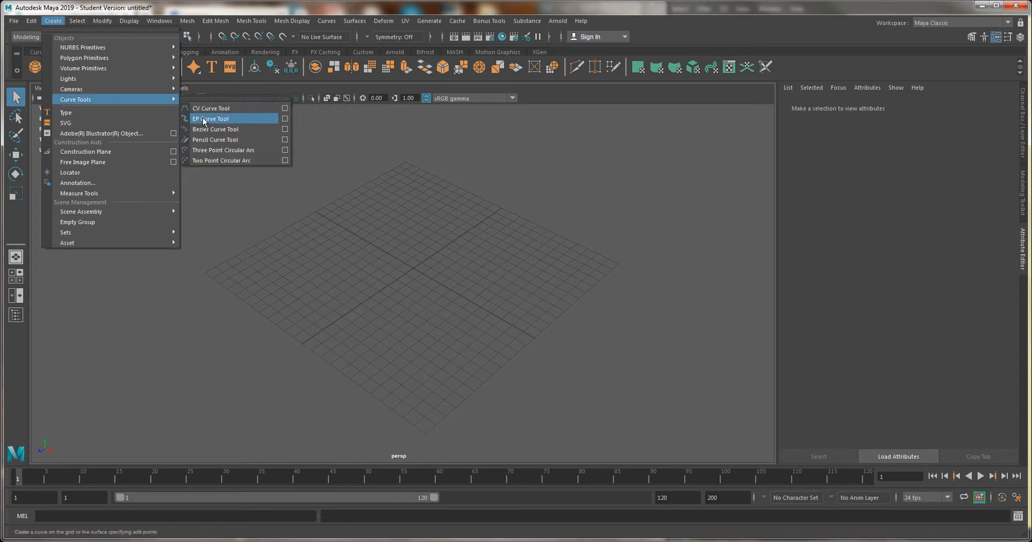
pyautogui.click(215, 120)
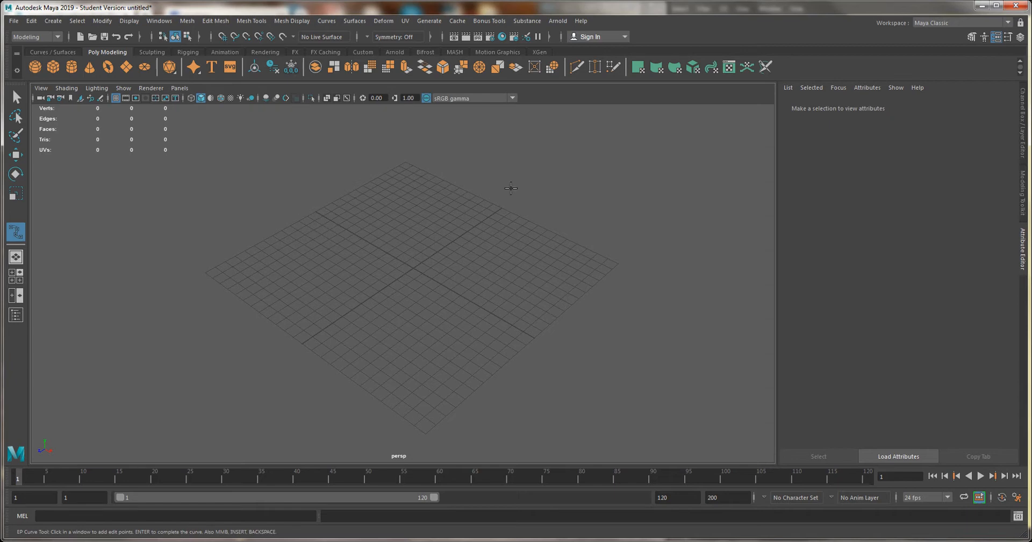
pyautogui.keyDown('alt'); pyautogui.moveTo(241, 321); pyautogui.dragTo(408, 324); pyautogui.keyUp('alt')
pyautogui.moveTo(453, 230)
pyautogui.keyDown('alt'); pyautogui.mouseDown()
pyautogui.moveTo(364, 231)
pyautogui.moveTo(446, 230)
pyautogui.mouseUp(); pyautogui.keyUp('alt')
pyautogui.click(371, 326)
pyautogui.click(469, 306)
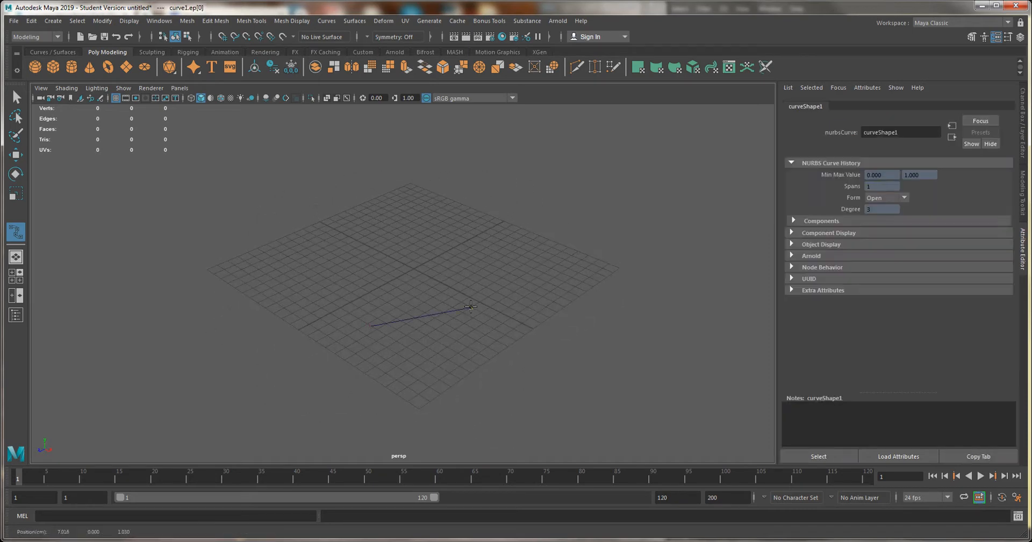
pyautogui.click(387, 250)
pyautogui.click(320, 193)
pyautogui.click(390, 133)
pyautogui.click(516, 167)
pyautogui.click(538, 221)
pyautogui.click(518, 278)
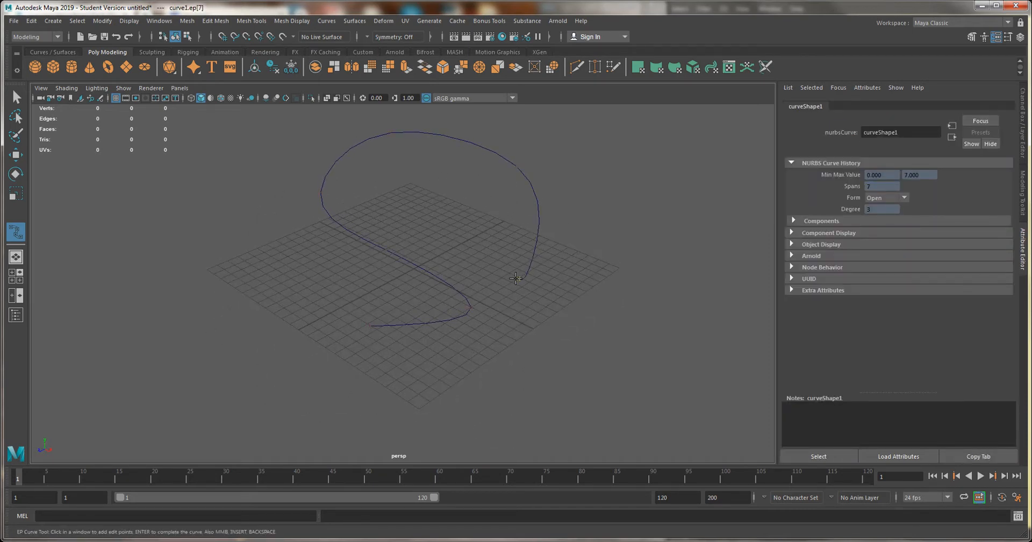
# Step: Change the viewport background to light grey, then finish the looping test curve and delete it
pyautogui.hotkey('alt', 'b')
pyautogui.keyDown('alt'); pyautogui.moveTo(447, 241); pyautogui.dragTo(224, 218); pyautogui.keyUp('alt')
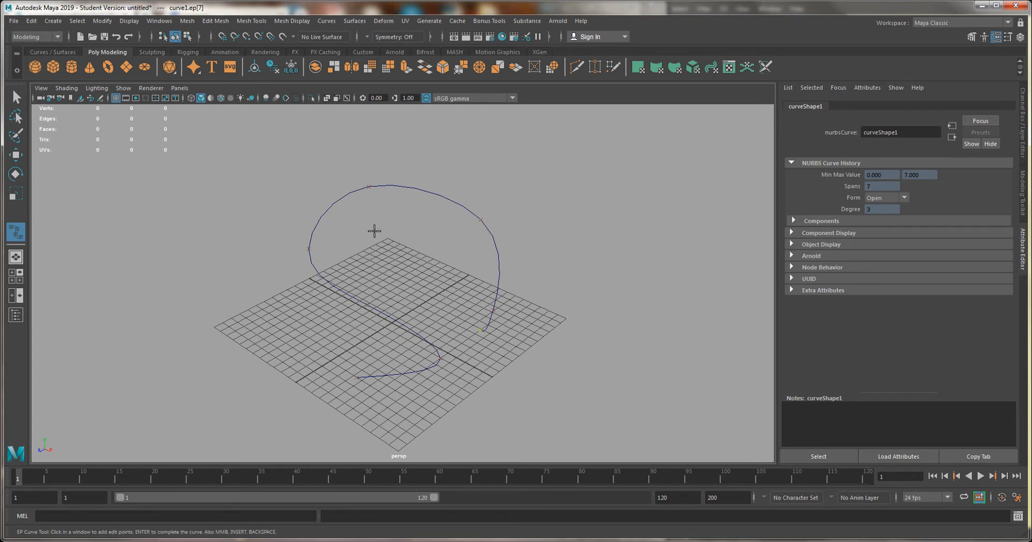
pyautogui.press('w')
pyautogui.moveTo(330, 201); pyautogui.dragTo(380, 182, button='right')
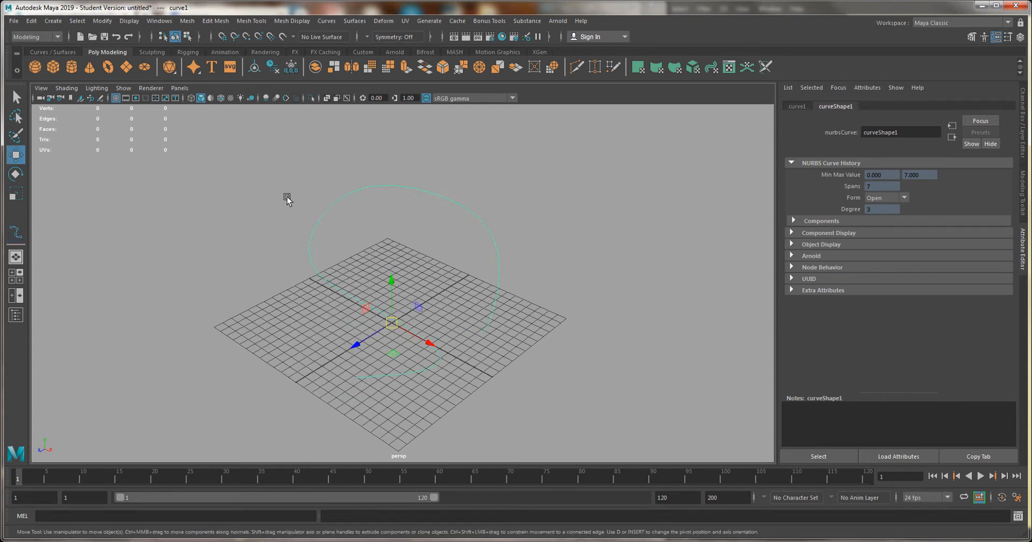
pyautogui.press('Delete')
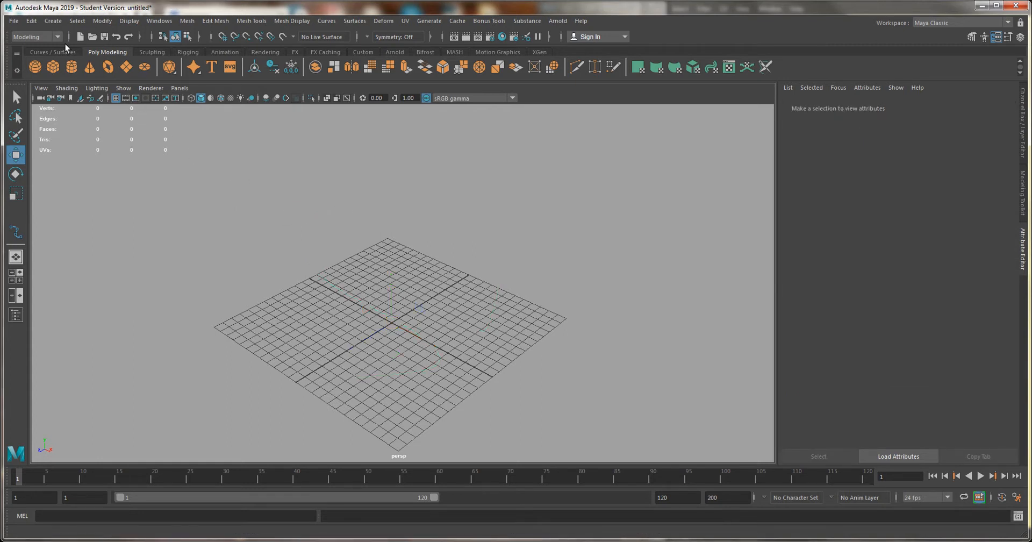
# Step: Activate the EP Curve Tool again for a new curve
pyautogui.click(47, 23)
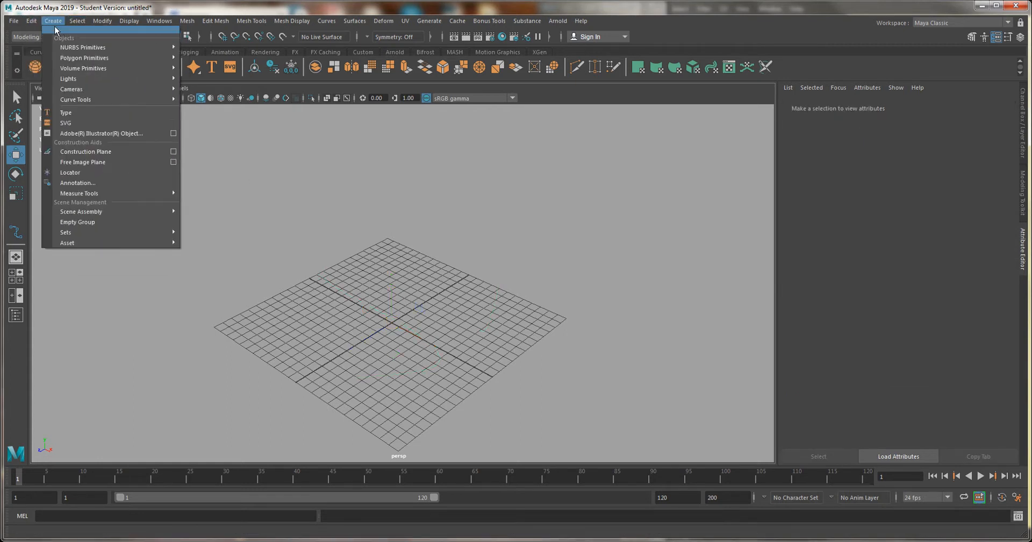
pyautogui.moveTo(93, 101)
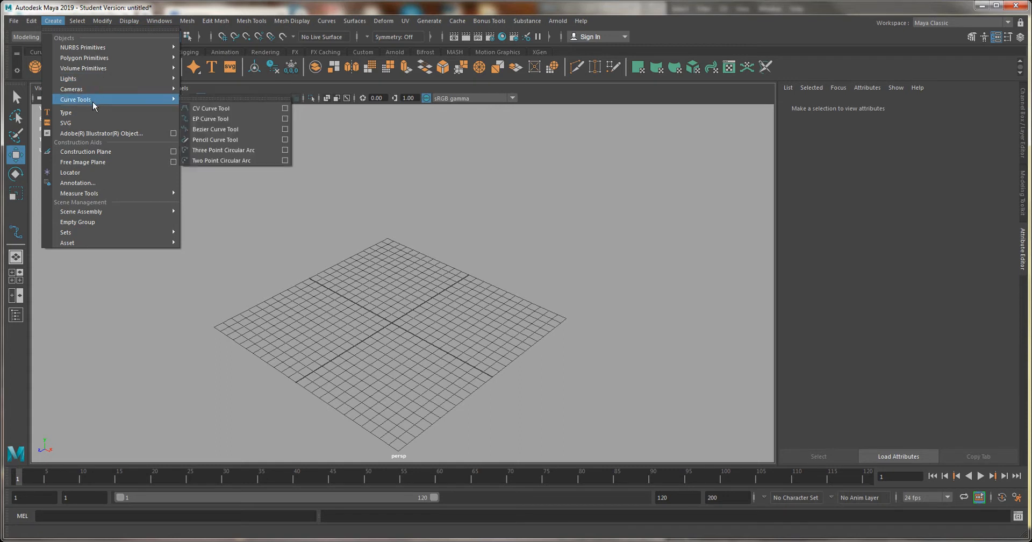
pyautogui.click(186, 118)
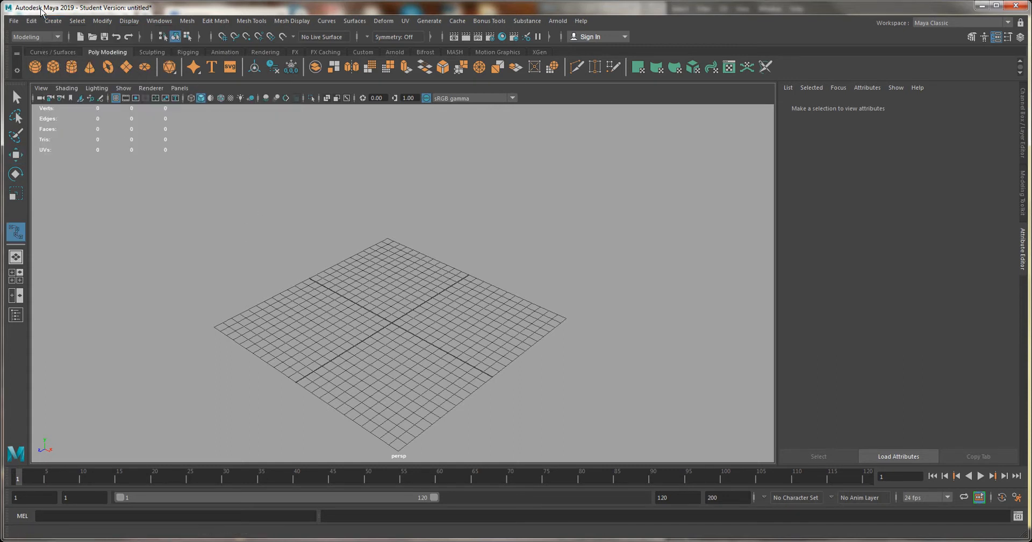
pyautogui.click(52, 21)
pyautogui.moveTo(89, 92)
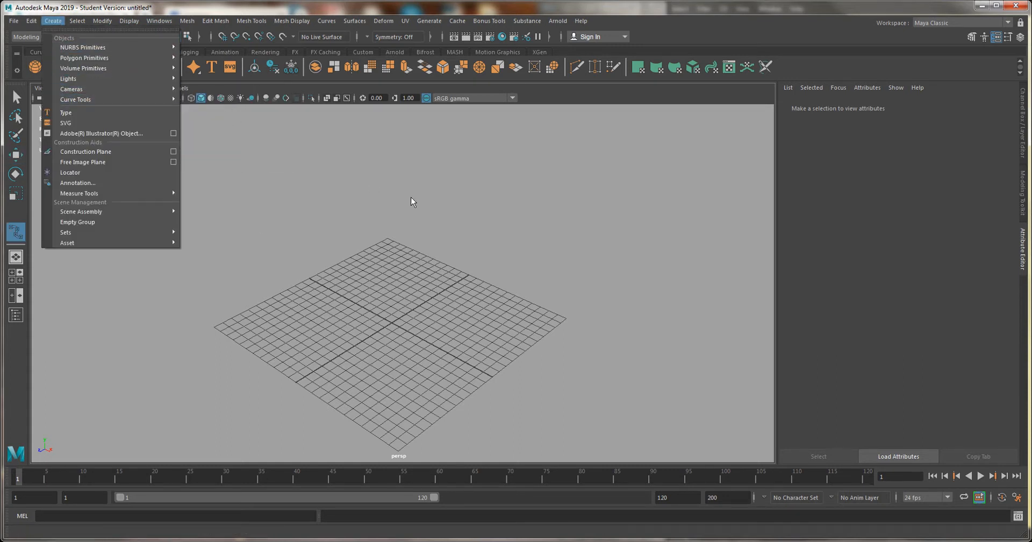
pyautogui.click(411, 198)
pyautogui.click(36, 53)
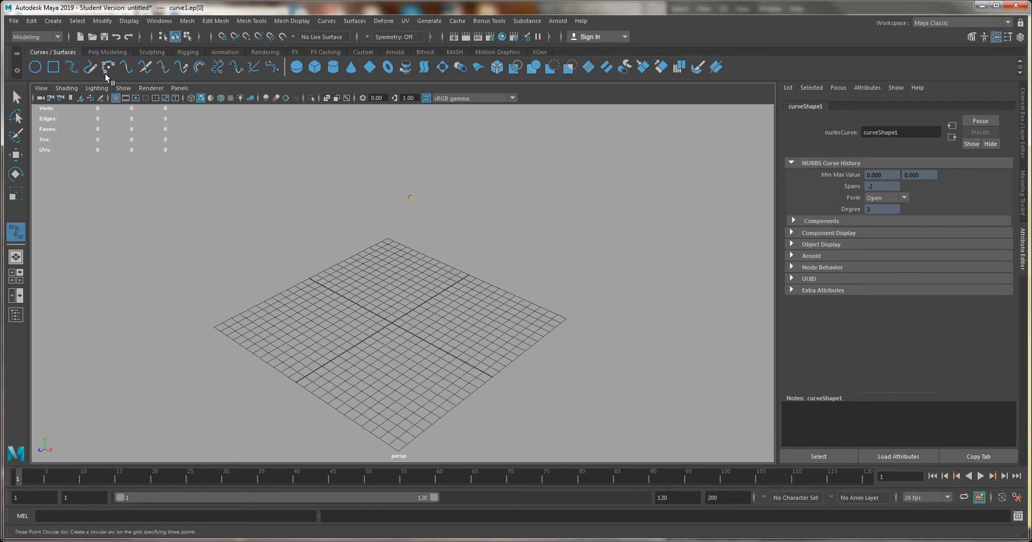
pyautogui.click(79, 70)
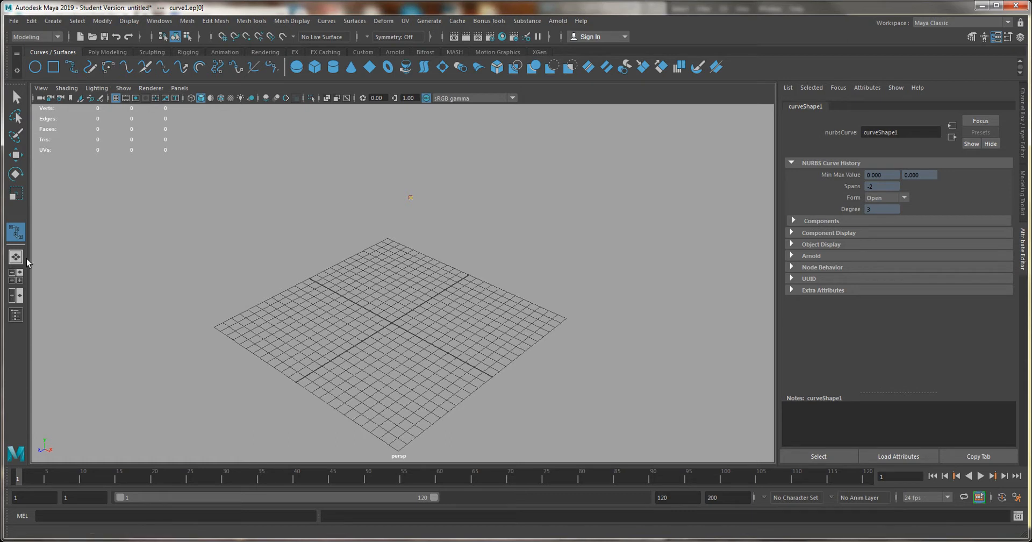
pyautogui.click(107, 52)
# Step: Switch the viewport to the front view with the area above the grid origin in sight
pyautogui.press('space')
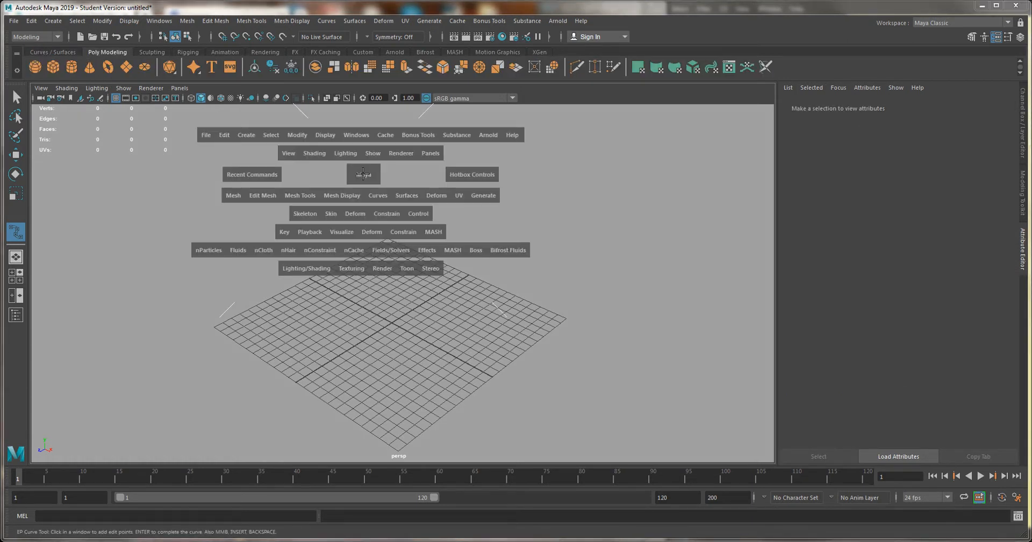
pyautogui.click(364, 178)
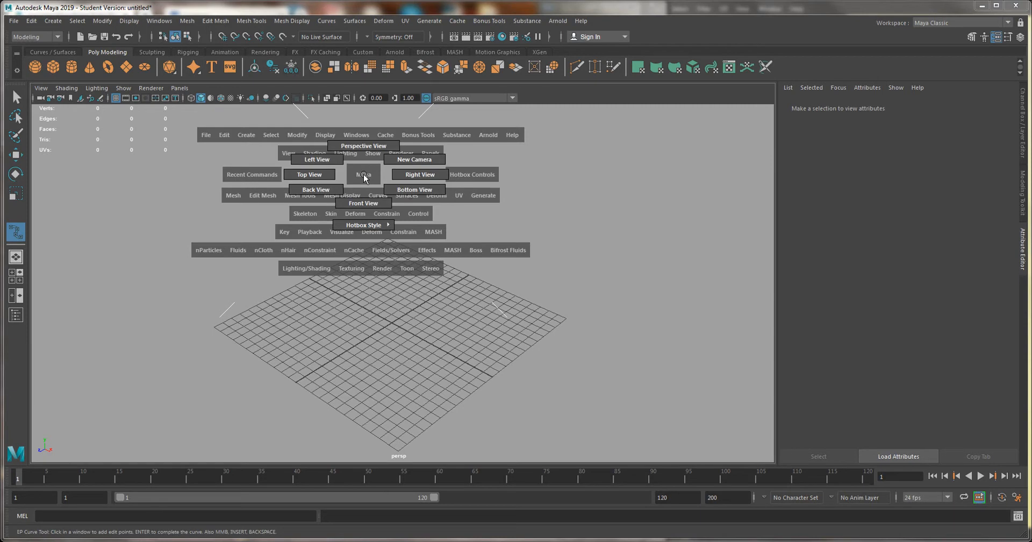
pyautogui.click(360, 209)
pyautogui.keyDown('alt'); pyautogui.moveTo(465, 310); pyautogui.dragTo(230, 160, button='right'); pyautogui.keyUp('alt')
pyautogui.keyDown('alt'); pyautogui.moveTo(230, 160); pyautogui.dragTo(204, 249, button='middle'); pyautogui.keyUp('alt')
pyautogui.keyDown('alt'); pyautogui.moveTo(204, 250); pyautogui.dragTo(274, 288, button='right'); pyautogui.keyUp('alt')
pyautogui.keyDown('alt'); pyautogui.moveTo(274, 288); pyautogui.dragTo(284, 300, button='middle'); pyautogui.keyUp('alt')
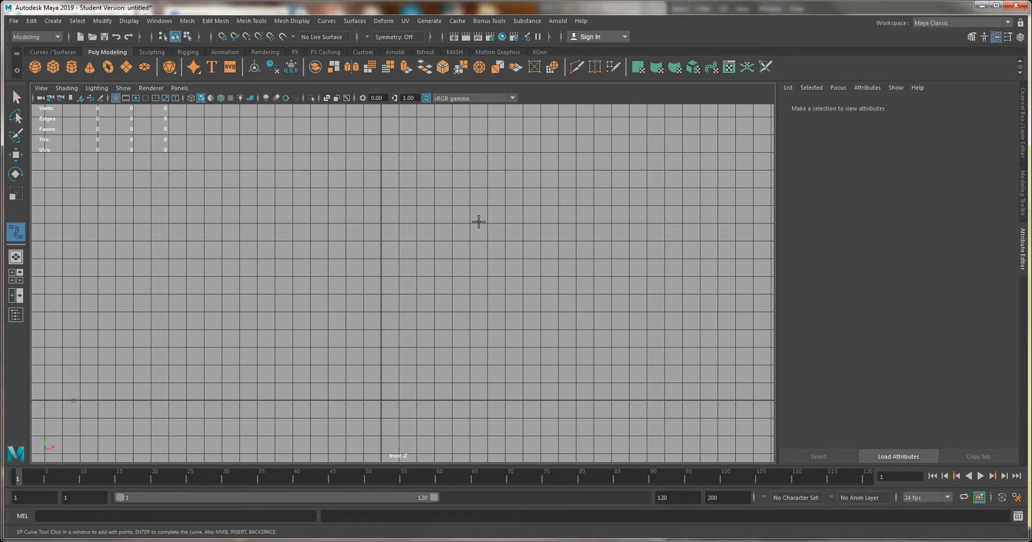
# Step: Draw a wavy EP curve with eleven edit points, starting snapped to the grid origin and winding upward across the vertical axis, and complete it
pyautogui.click(382, 399)
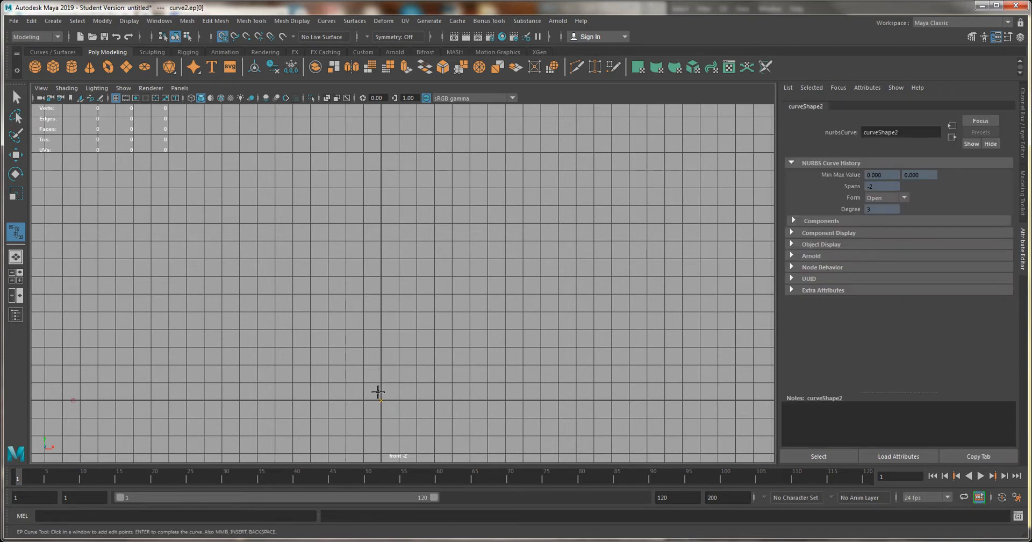
pyautogui.click(389, 367)
pyautogui.click(411, 333)
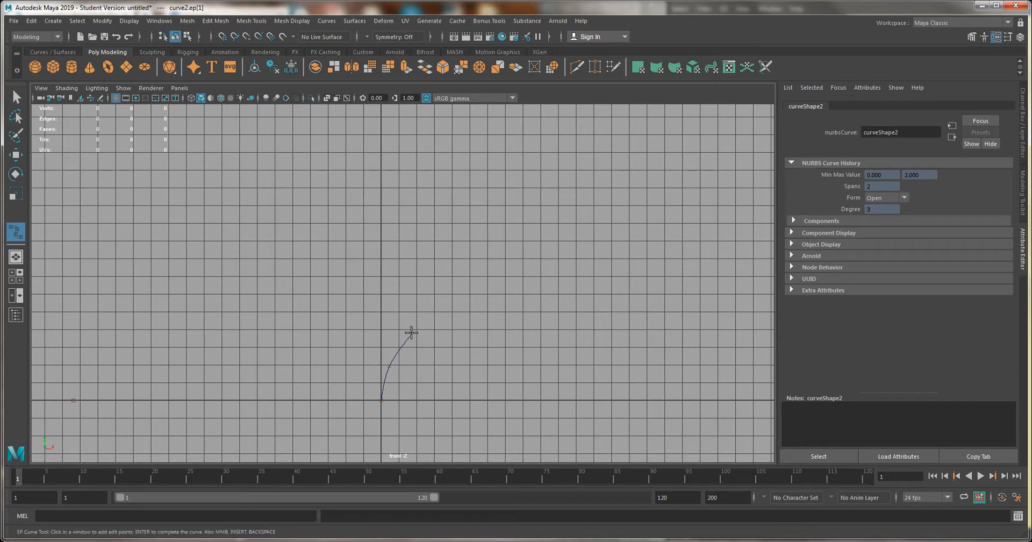
pyautogui.click(419, 281)
pyautogui.click(412, 244)
pyautogui.click(386, 209)
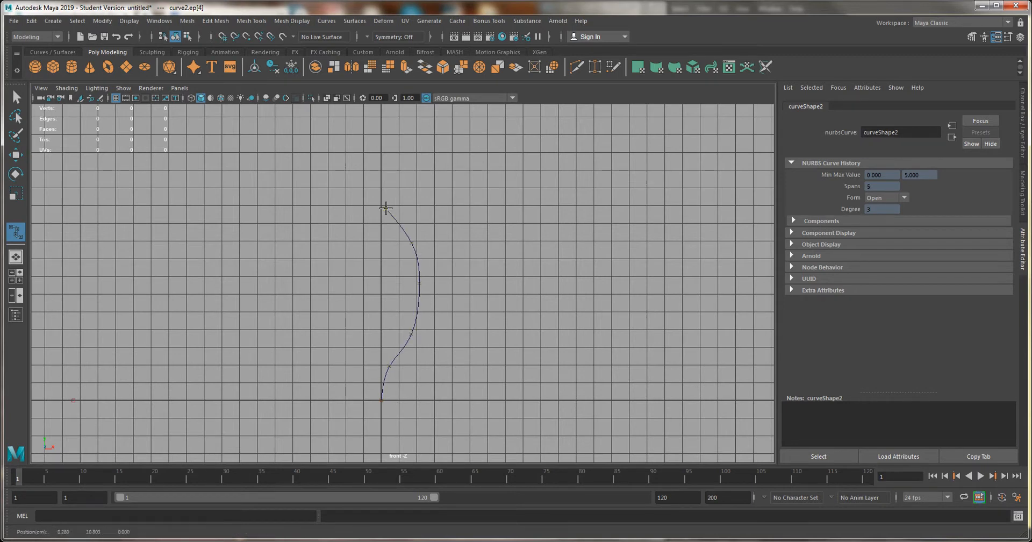
pyautogui.click(351, 176)
pyautogui.click(323, 134)
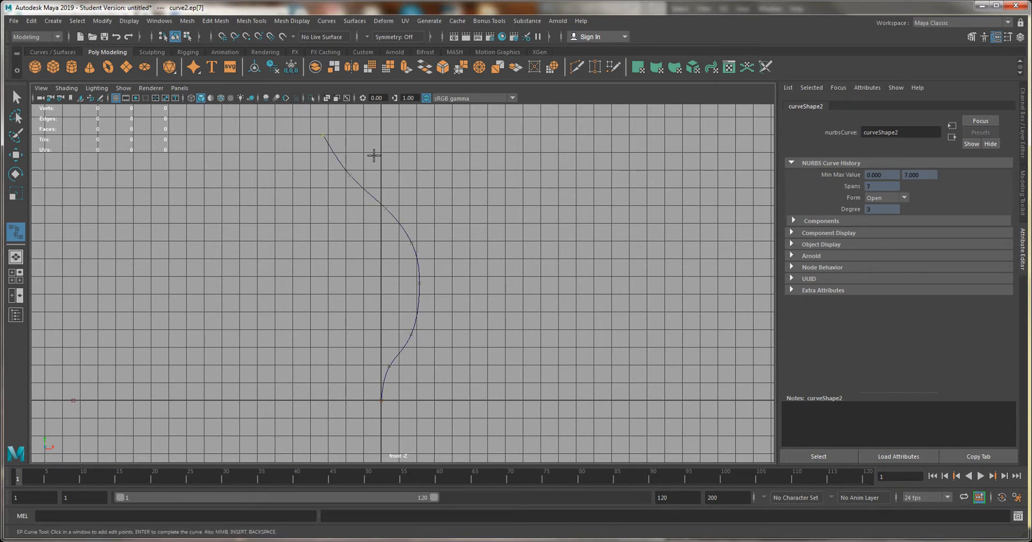
pyautogui.keyDown('alt'); pyautogui.moveTo(379, 170); pyautogui.dragTo(410, 300, button='middle'); pyautogui.keyUp('alt')
pyautogui.click(399, 206)
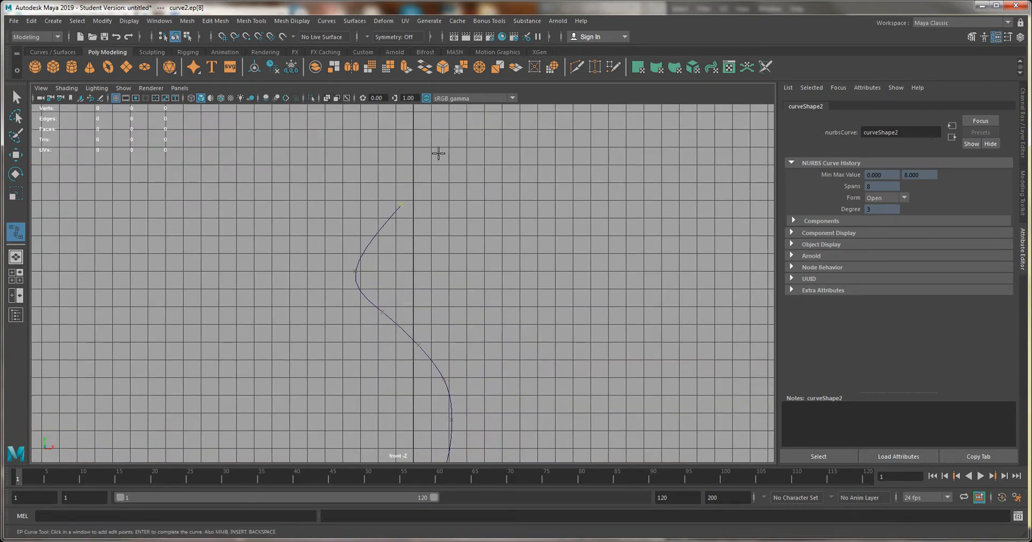
pyautogui.click(442, 149)
pyautogui.keyDown('alt'); pyautogui.moveTo(438, 163); pyautogui.dragTo(454, 257, button='middle'); pyautogui.keyUp('alt')
pyautogui.click(399, 175)
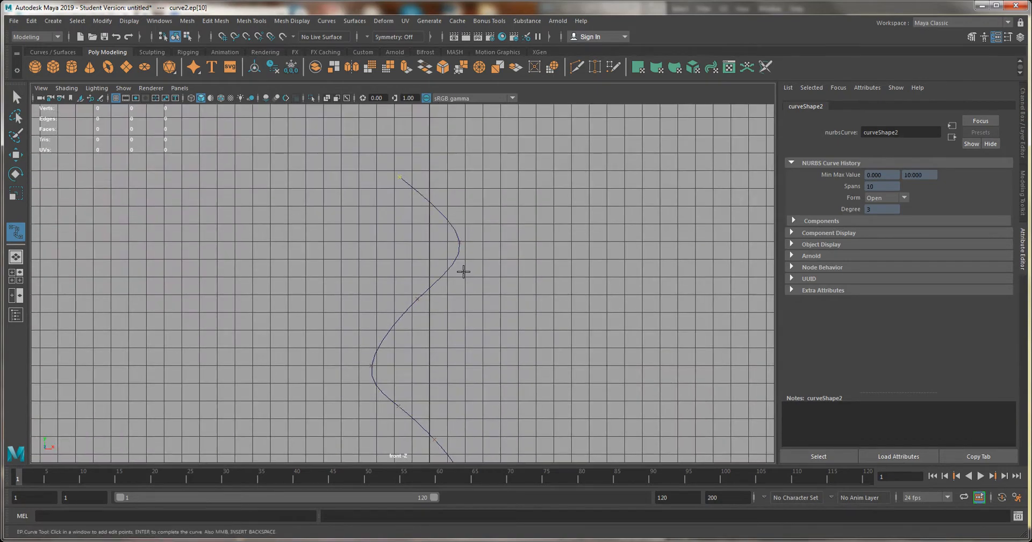
pyautogui.press('Return')
pyautogui.press('w')
# Step: Return to the perspective view and examine the wavy curve from the front, the side and at an angle
pyautogui.keyDown('alt'); pyautogui.moveTo(509, 351); pyautogui.dragTo(382, 279, button='right'); pyautogui.keyUp('alt')
pyautogui.keyDown('alt'); pyautogui.moveTo(382, 278); pyautogui.dragTo(378, 189, button='middle'); pyautogui.keyUp('alt')
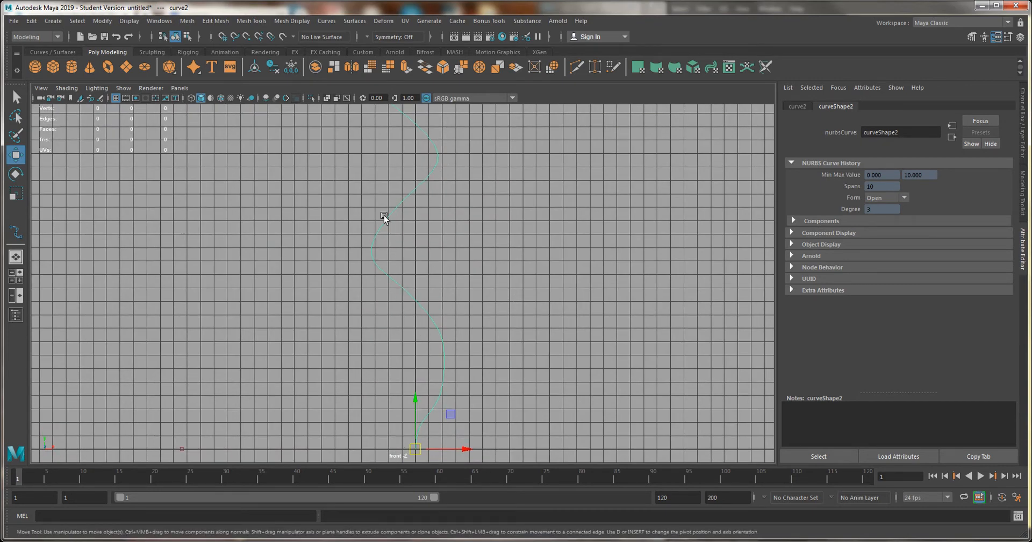
pyautogui.press('space')
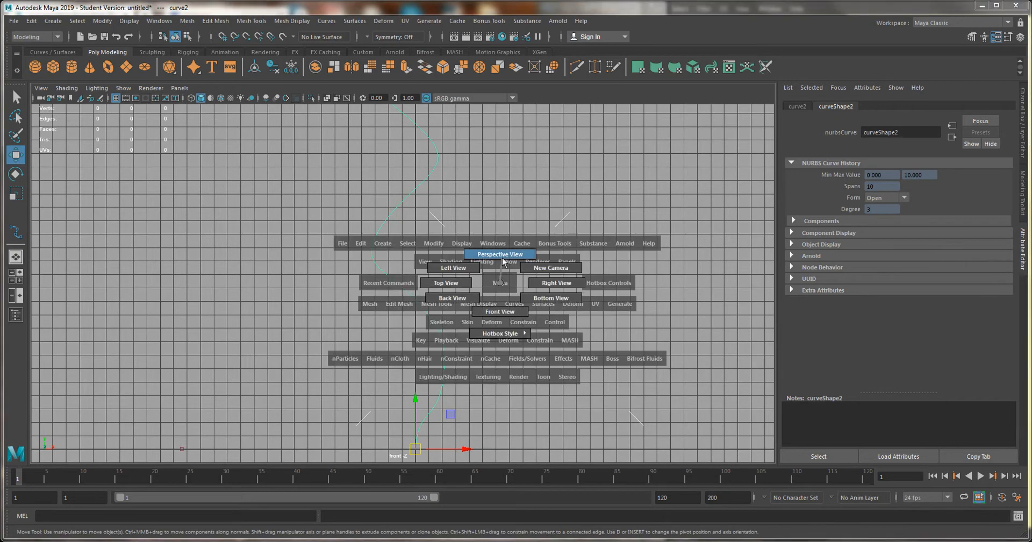
pyautogui.moveTo(499, 282); pyautogui.dragTo(329, 257)
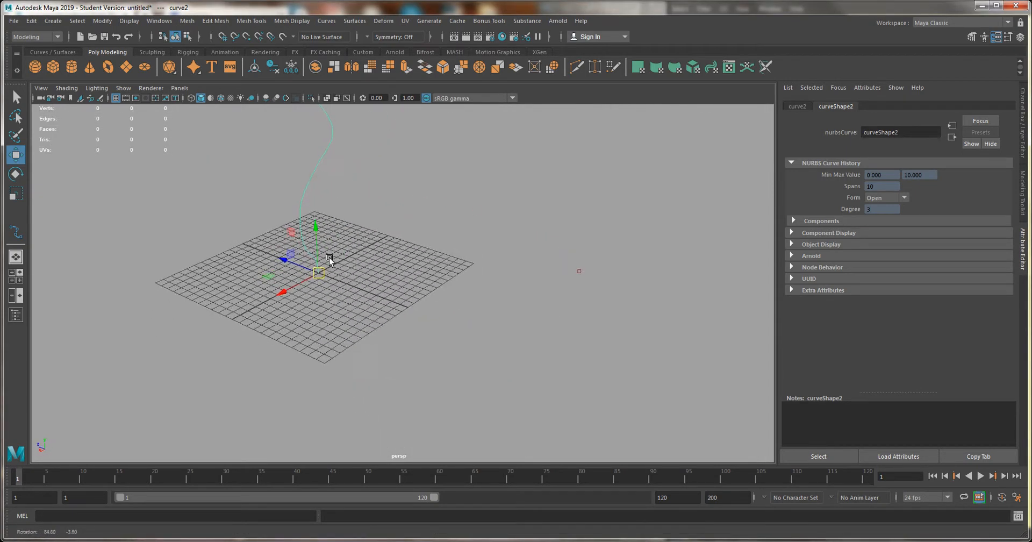
pyautogui.click(396, 234)
pyautogui.keyDown('alt'); pyautogui.moveTo(419, 294); pyautogui.dragTo(446, 386, button='middle'); pyautogui.keyUp('alt')
pyautogui.keyDown('alt'); pyautogui.moveTo(444, 336); pyautogui.dragTo(499, 344); pyautogui.keyUp('alt')
pyautogui.moveTo(515, 261); pyautogui.dragTo(649, 365)
pyautogui.keyDown('alt'); pyautogui.moveTo(473, 271); pyautogui.dragTo(495, 331); pyautogui.keyUp('alt')
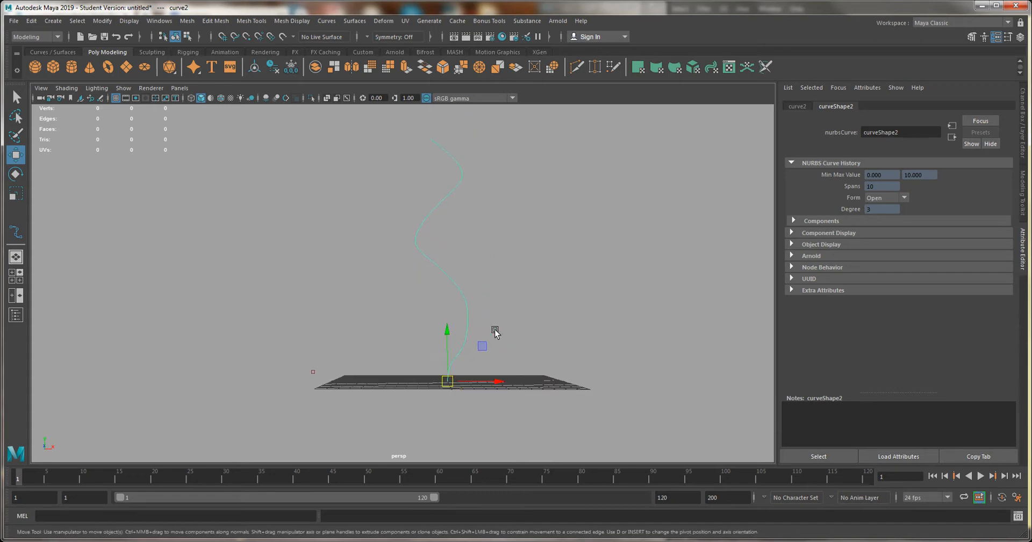
pyautogui.keyDown('alt'); pyautogui.moveTo(463, 220); pyautogui.dragTo(443, 251); pyautogui.keyUp('alt')
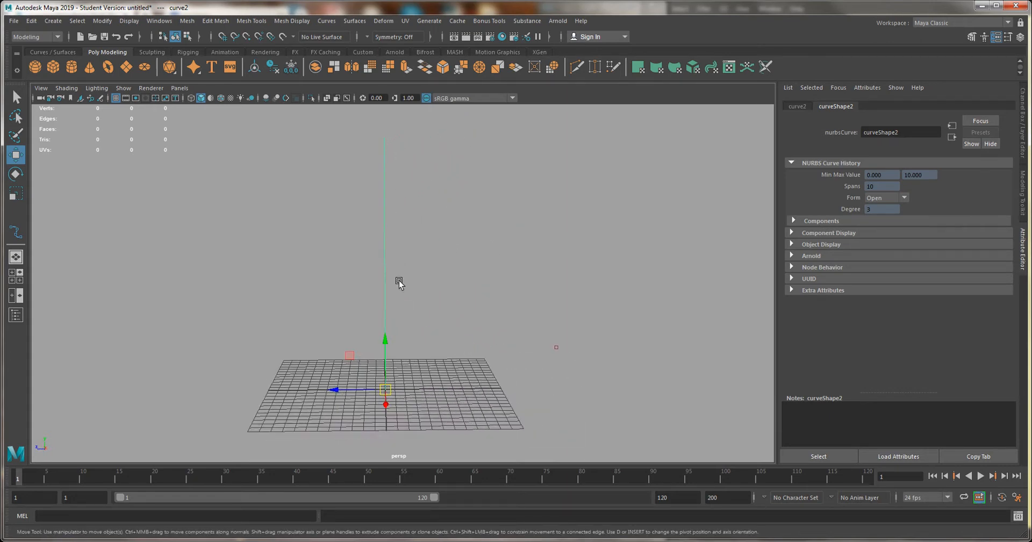
pyautogui.keyDown('alt'); pyautogui.moveTo(228, 196); pyautogui.dragTo(359, 159); pyautogui.keyUp('alt')
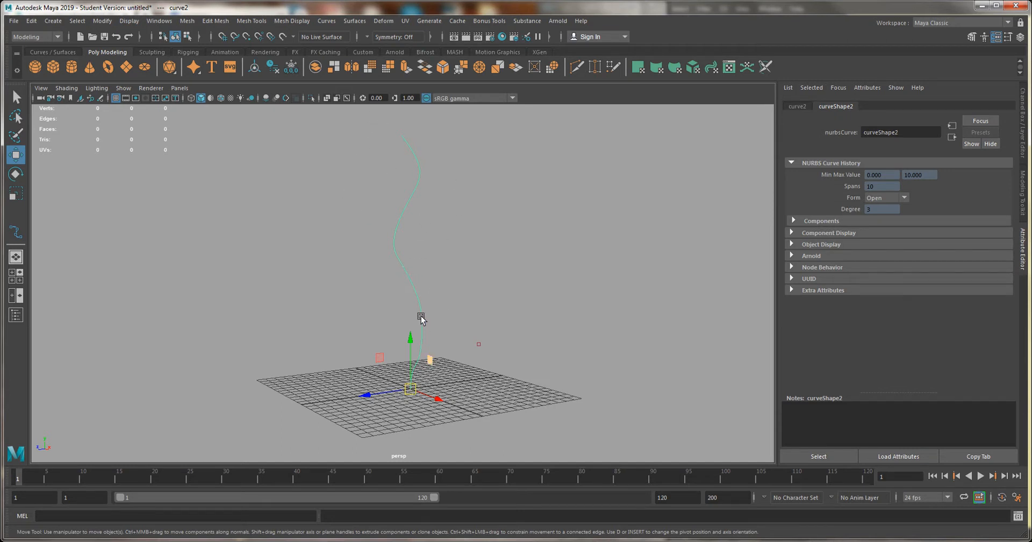
# Step: Show the wavy curve's control vertices and offset its middle and lower pairs in opposite directions along the depth axis
pyautogui.rightClick(421, 243)
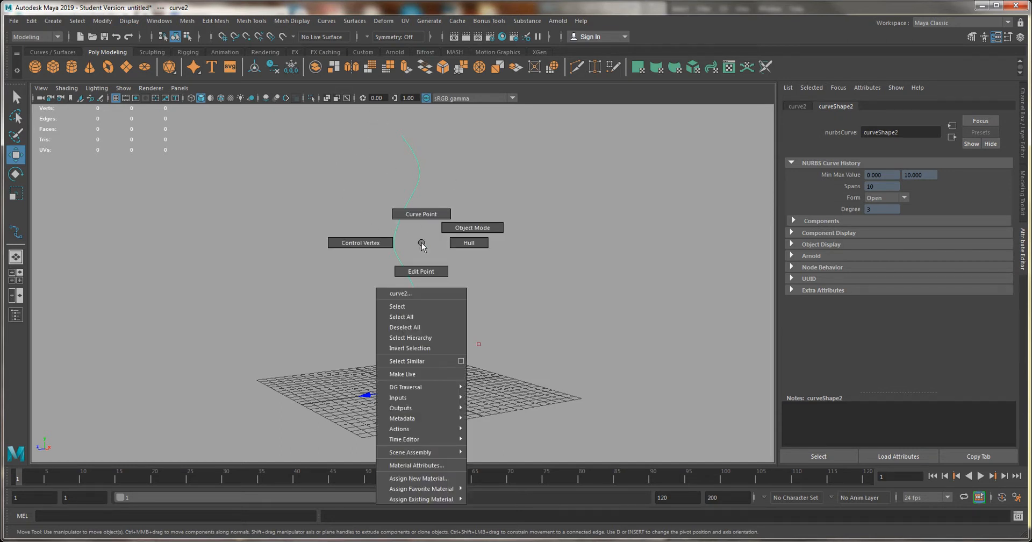
pyautogui.moveTo(421, 243); pyautogui.dragTo(370, 246, button='right')
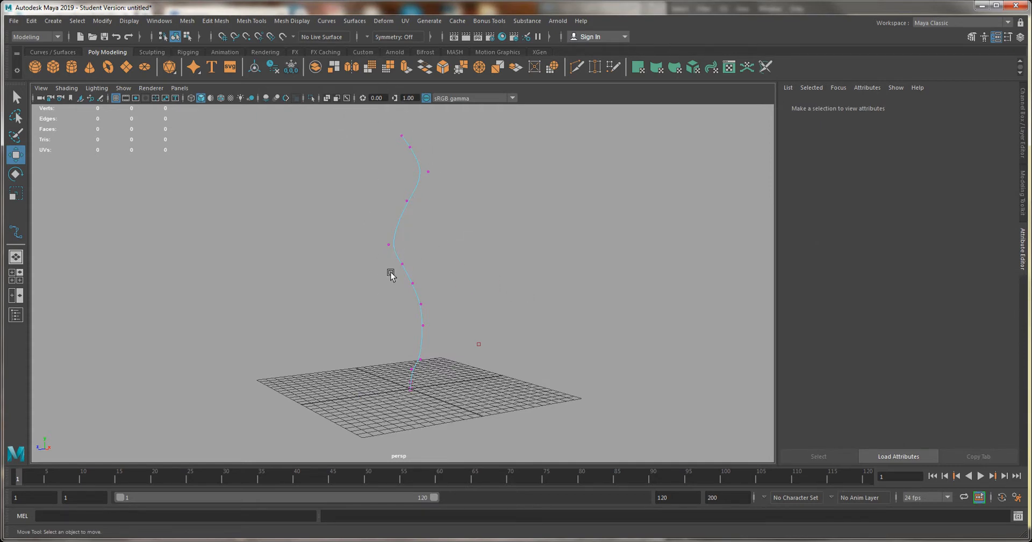
pyautogui.moveTo(394, 353)
pyautogui.keyDown('alt'); pyautogui.mouseDown()
pyautogui.moveTo(330, 345)
pyautogui.moveTo(260, 362)
pyautogui.moveTo(415, 348)
pyautogui.moveTo(384, 357)
pyautogui.mouseUp(); pyautogui.keyUp('alt')
pyautogui.moveTo(359, 227); pyautogui.dragTo(433, 271)
pyautogui.moveTo(350, 255); pyautogui.dragTo(417, 336)
pyautogui.press('q')
pyautogui.press('w')
pyautogui.press('q')
pyautogui.press('w')
pyautogui.press('q')
pyautogui.press('w')
pyautogui.moveTo(348, 317); pyautogui.dragTo(316, 317)
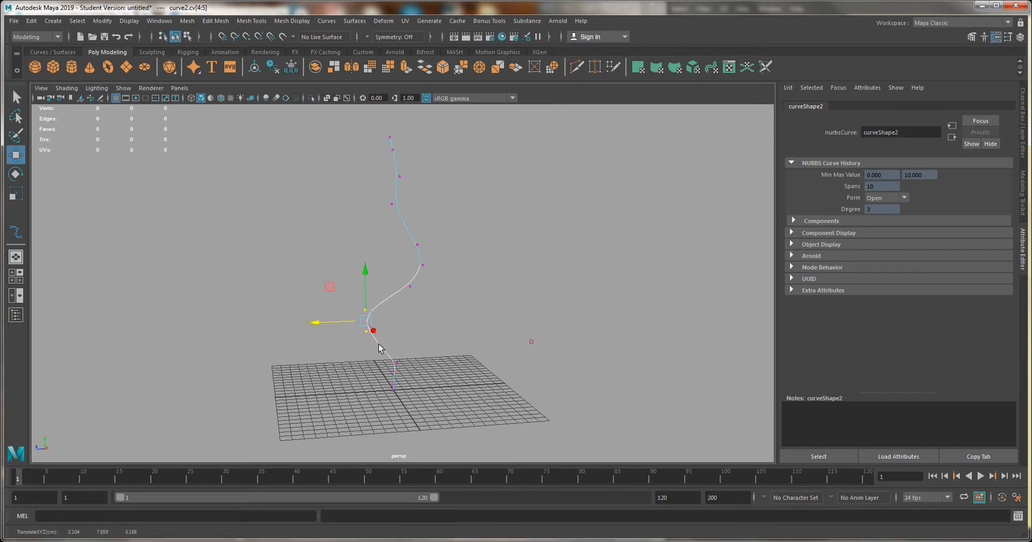
# Step: Pull the single control vertex just above the curve's base outward along the depth axis
pyautogui.press('q')
pyautogui.click(408, 376)
pyautogui.press('w')
pyautogui.keyDown('alt'); pyautogui.moveTo(406, 376); pyautogui.dragTo(403, 364); pyautogui.keyUp('alt')
pyautogui.moveTo(410, 365); pyautogui.dragTo(350, 358)
pyautogui.keyDown('alt'); pyautogui.moveTo(295, 350); pyautogui.dragTo(352, 249); pyautogui.keyUp('alt')
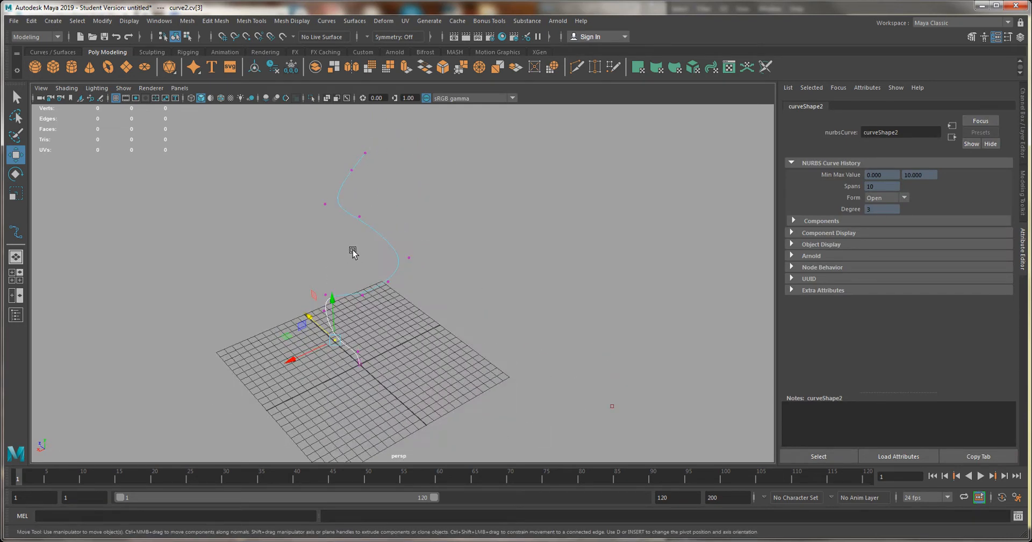
# Step: Rotate the curve's top three control vertices and return the curve to object mode
pyautogui.moveTo(339, 205); pyautogui.dragTo(404, 234)
pyautogui.moveTo(311, 106); pyautogui.dragTo(377, 189)
pyautogui.press('e')
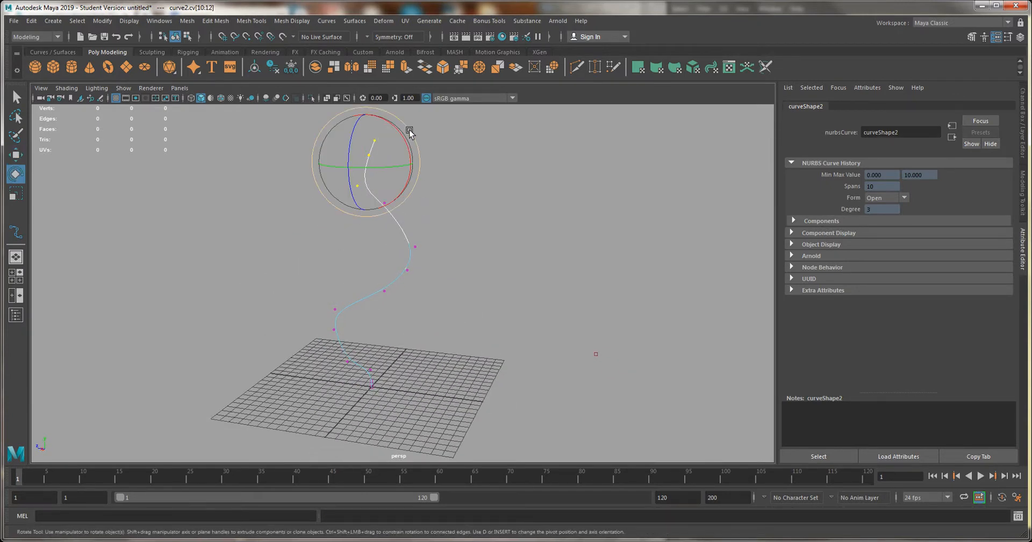
pyautogui.click(462, 215)
pyautogui.keyDown('alt'); pyautogui.moveTo(468, 236); pyautogui.dragTo(376, 192); pyautogui.keyUp('alt')
pyautogui.press('q')
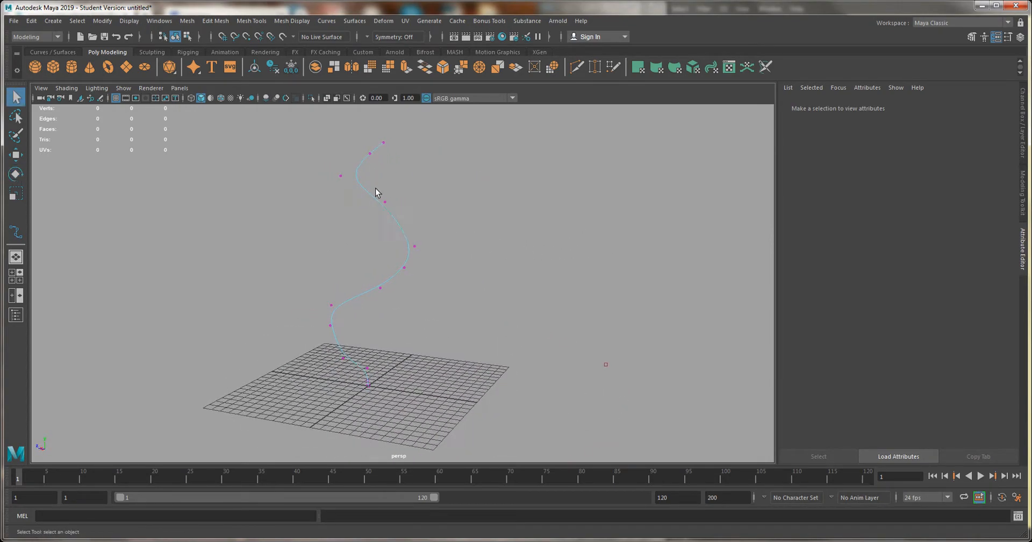
pyautogui.click(376, 192)
pyautogui.click(457, 226)
pyautogui.keyDown('alt'); pyautogui.moveTo(525, 257); pyautogui.dragTo(224, 270); pyautogui.keyUp('alt')
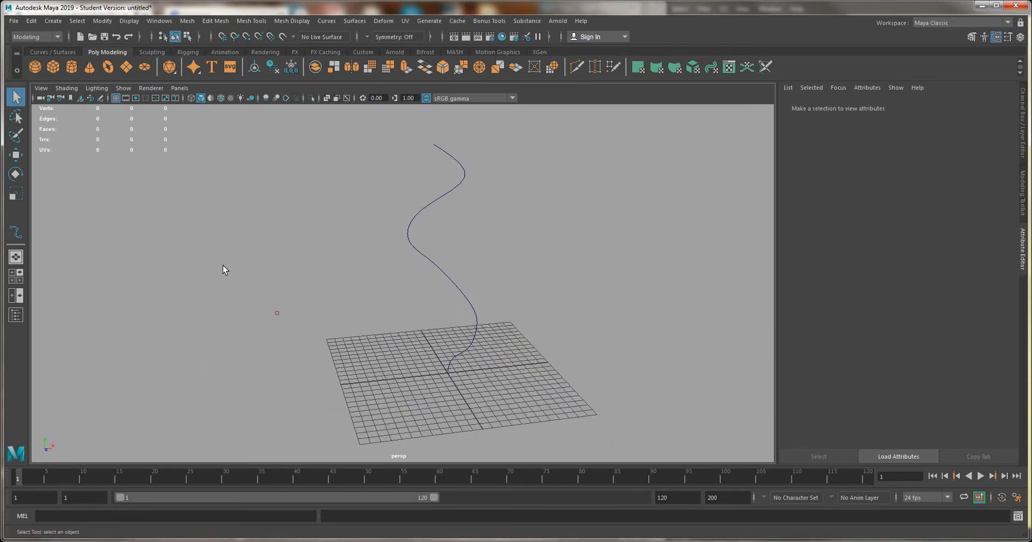
# Step: Select the wavy curve and convert it with the Curve to Tube Mesh modeling bonus tool
pyautogui.moveTo(319, 186); pyautogui.dragTo(507, 240)
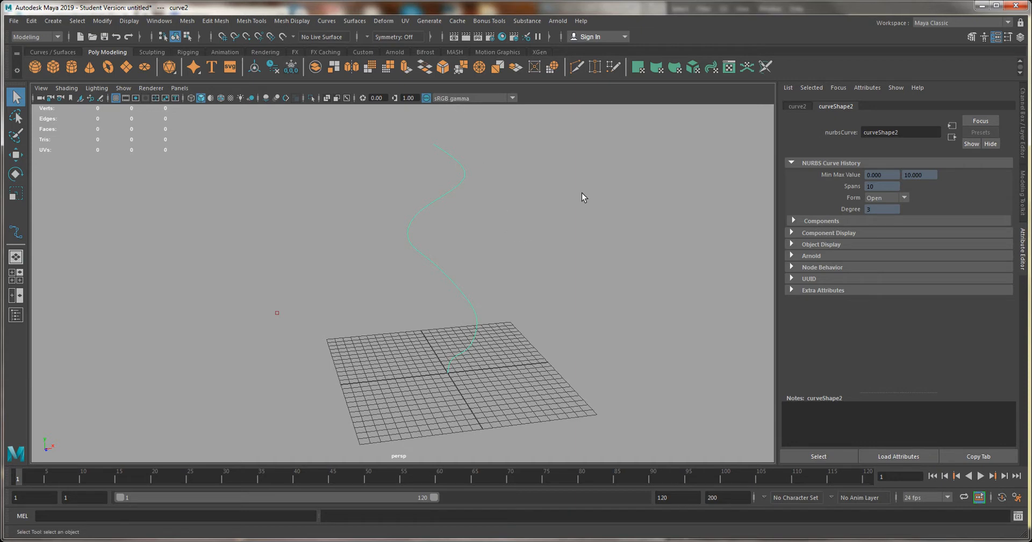
pyautogui.keyDown('alt'); pyautogui.moveTo(488, 233); pyautogui.dragTo(589, 279); pyautogui.keyUp('alt')
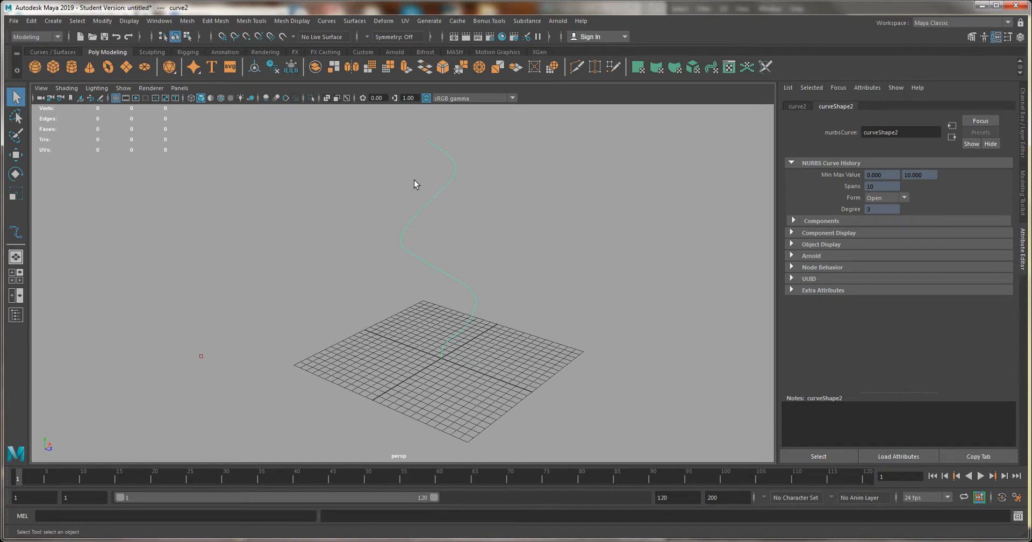
pyautogui.click(488, 22)
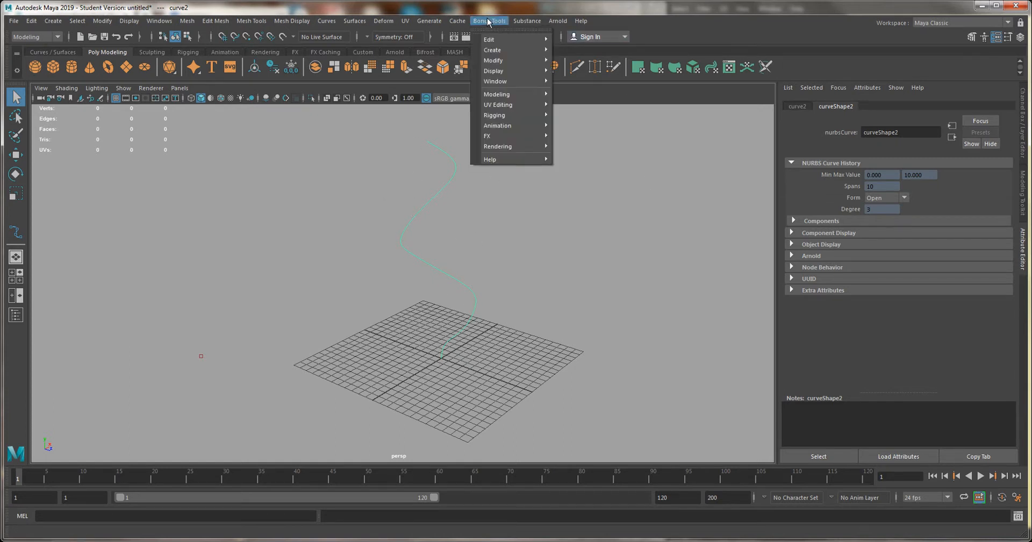
pyautogui.moveTo(504, 95)
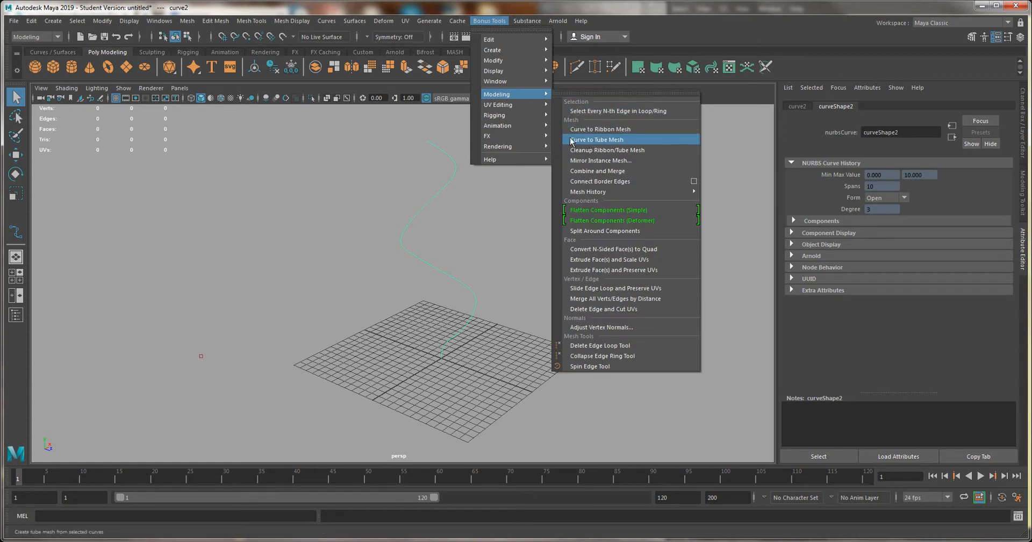
pyautogui.click(602, 141)
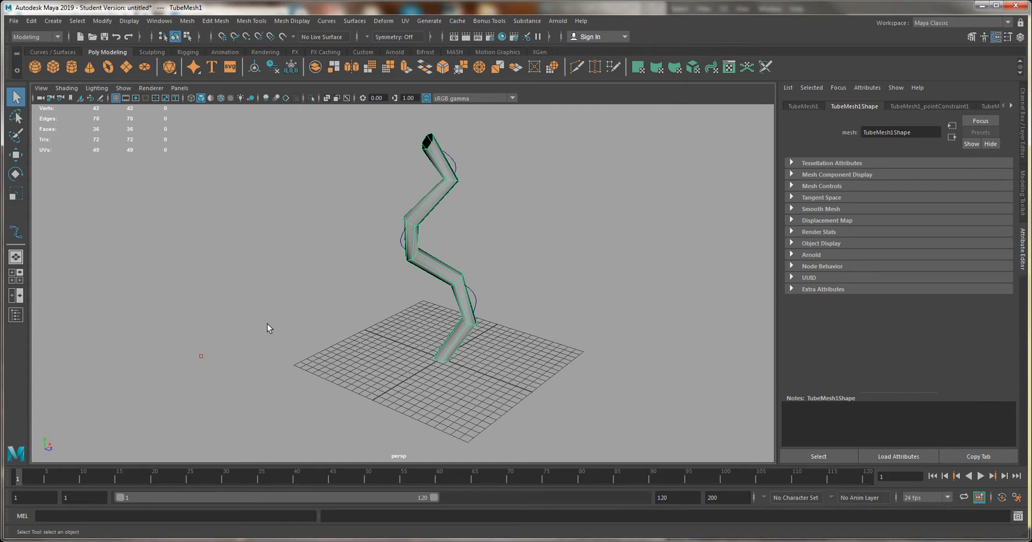
# Step: Show the curve's control vertices inside the tube and move the one at the uppermost bend inward toward the tube
pyautogui.keyDown('alt'); pyautogui.moveTo(269, 328); pyautogui.dragTo(581, 262); pyautogui.keyUp('alt')
pyautogui.keyDown('alt'); pyautogui.moveTo(581, 263); pyautogui.dragTo(457, 286, button='middle'); pyautogui.keyUp('alt')
pyautogui.keyDown('alt'); pyautogui.moveTo(458, 286); pyautogui.dragTo(439, 235, button='right'); pyautogui.keyUp('alt')
pyautogui.click(450, 210)
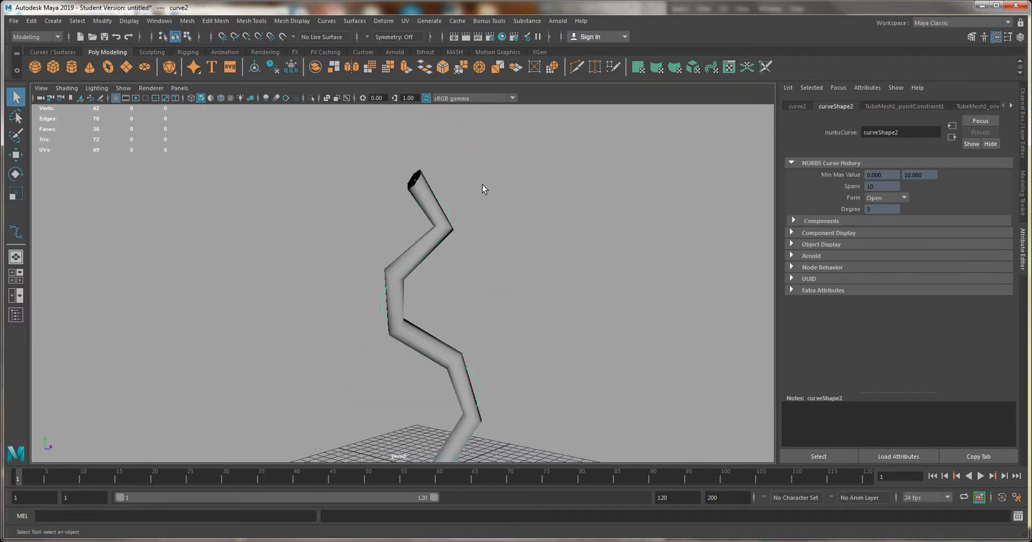
pyautogui.keyDown('alt'); pyautogui.moveTo(446, 195); pyautogui.dragTo(482, 217); pyautogui.keyUp('alt')
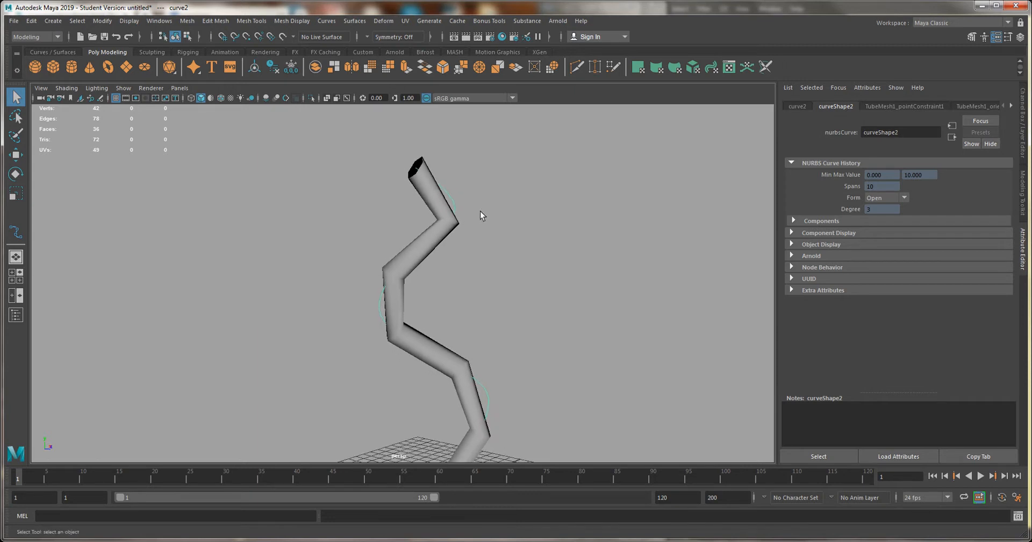
pyautogui.moveTo(482, 216)
pyautogui.mouseDown(button='right')
pyautogui.moveTo(484, 209)
pyautogui.moveTo(470, 214)
pyautogui.mouseUp(button='right')
pyautogui.keyDown('alt'); pyautogui.moveTo(469, 214); pyautogui.dragTo(472, 197, button='middle'); pyautogui.keyUp('alt')
pyautogui.click(478, 194)
pyautogui.press('w')
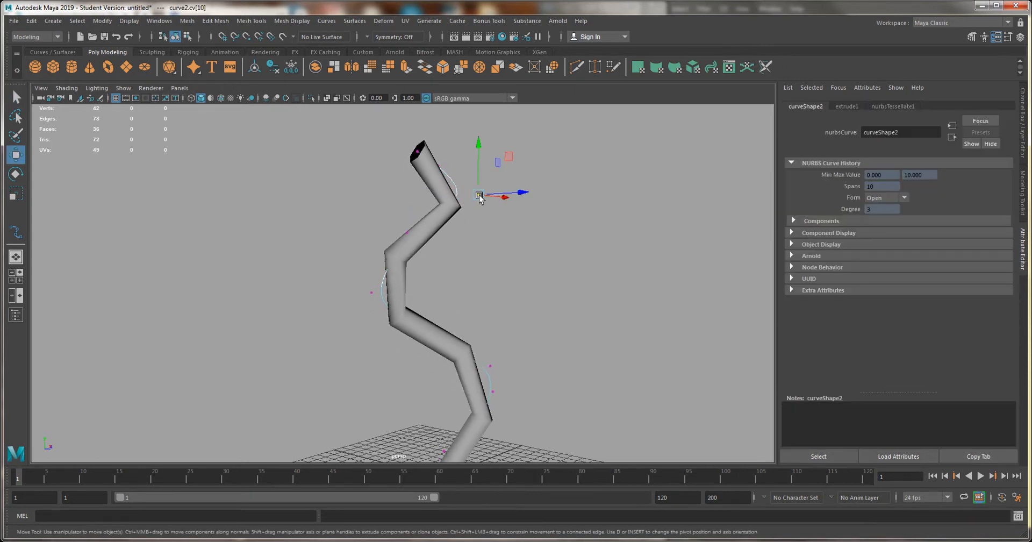
pyautogui.moveTo(479, 195); pyautogui.dragTo(453, 199)
# Step: Reposition the control vertex below the uppermost bend and one at the lower bend to reshape the tube
pyautogui.click(407, 233)
pyautogui.moveTo(407, 233)
pyautogui.mouseDown()
pyautogui.moveTo(383, 226)
pyautogui.moveTo(395, 248)
pyautogui.mouseUp()
pyautogui.moveTo(338, 270); pyautogui.dragTo(169, 327)
pyautogui.keyDown('alt'); pyautogui.moveTo(277, 306); pyautogui.dragTo(362, 338); pyautogui.keyUp('alt')
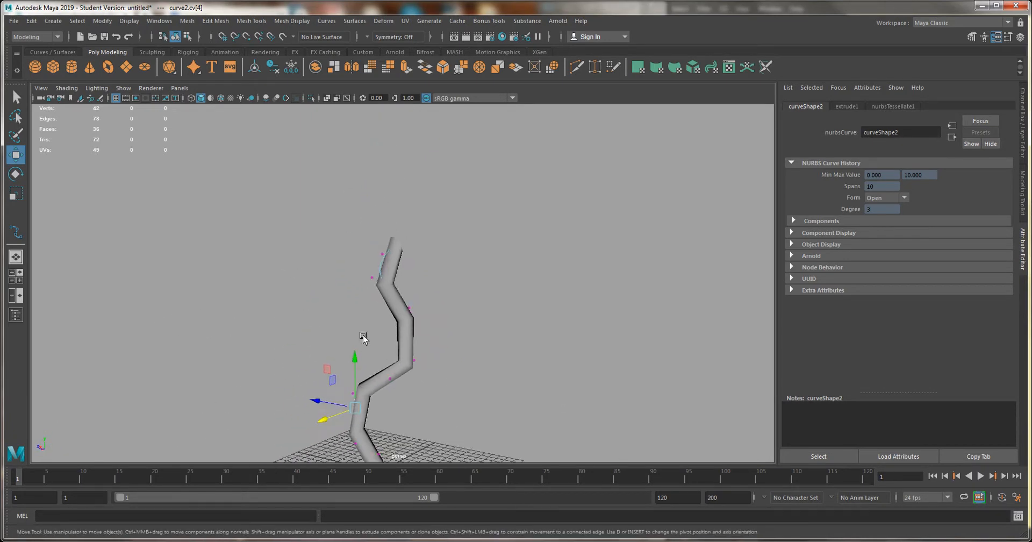
# Step: Select the tube mesh and display its channel attributes
pyautogui.press('q')
pyautogui.click(386, 270)
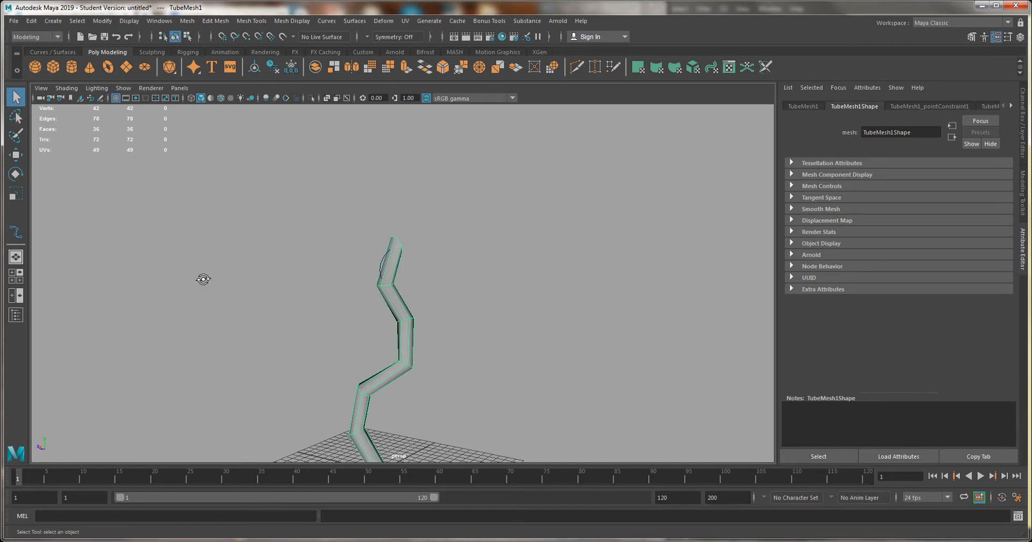
pyautogui.keyDown('alt'); pyautogui.moveTo(203, 279); pyautogui.dragTo(473, 279); pyautogui.keyUp('alt')
pyautogui.keyDown('alt'); pyautogui.moveTo(473, 279); pyautogui.dragTo(684, 235, button='right'); pyautogui.keyUp('alt')
pyautogui.click(1023, 132)
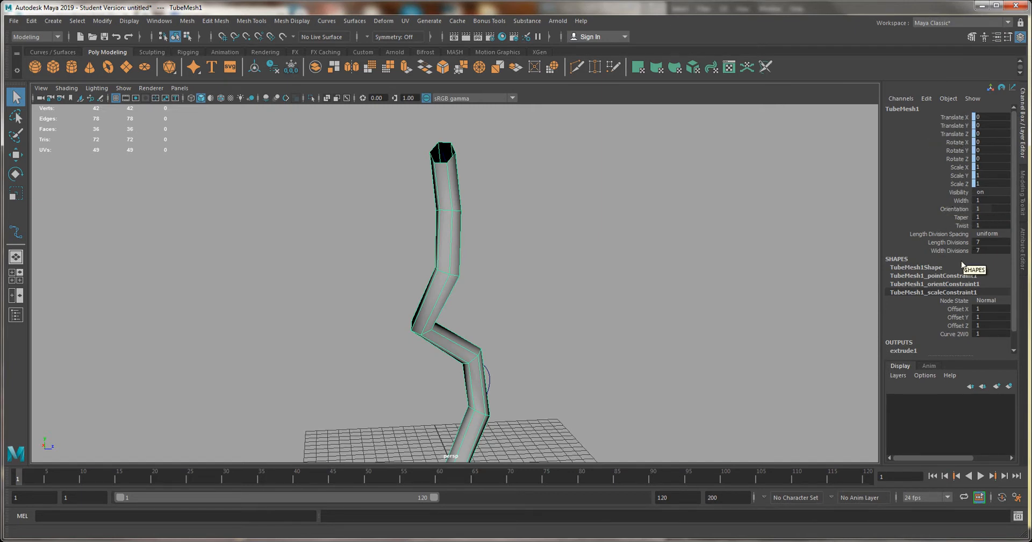
# Step: Review the tube mesh's Width, Orientation, Taper, Twist, Length Division Spacing, Length Divisions and Width Divisions attributes
pyautogui.click(960, 200)
pyautogui.click(952, 209)
pyautogui.click(959, 201)
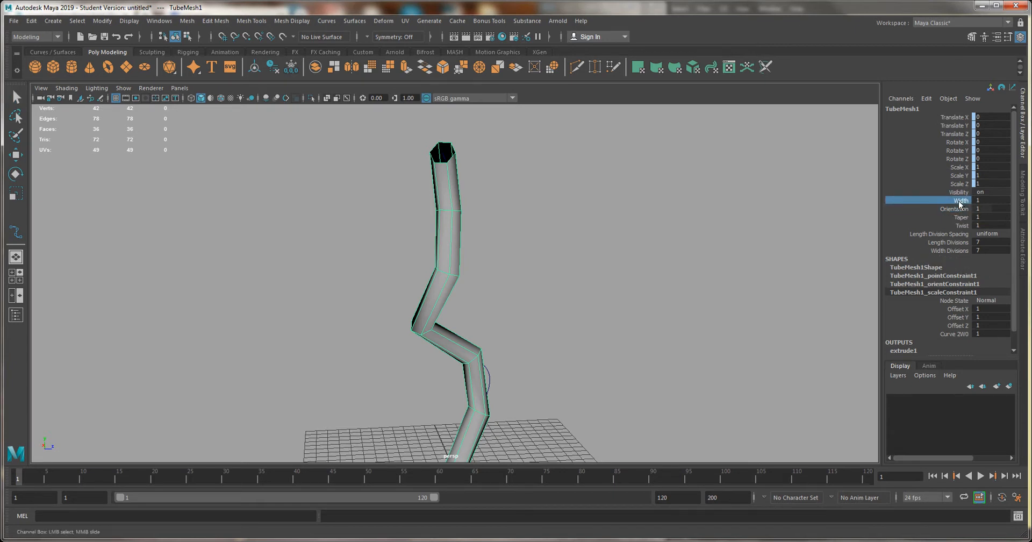
pyautogui.click(930, 210)
pyautogui.click(961, 217)
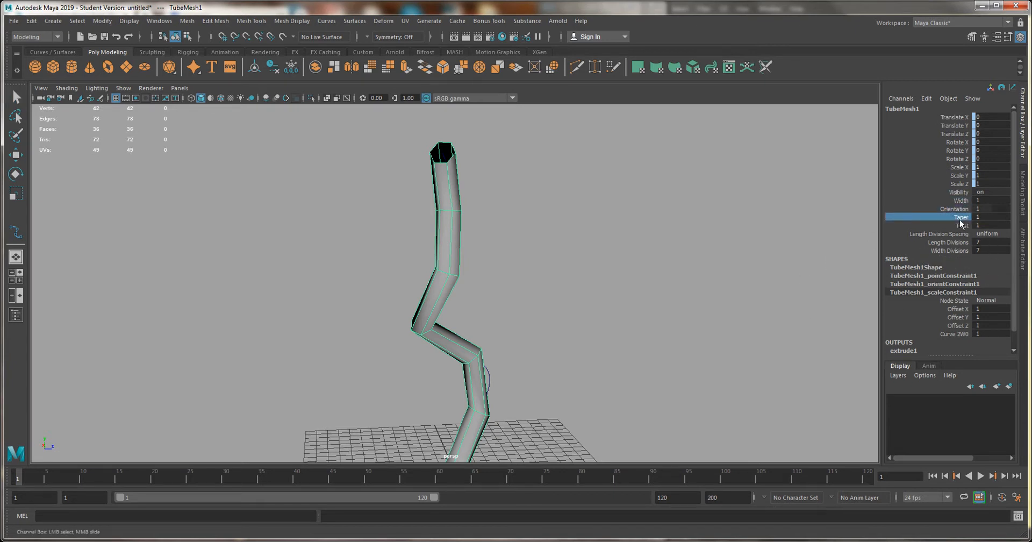
pyautogui.click(962, 225)
pyautogui.click(925, 235)
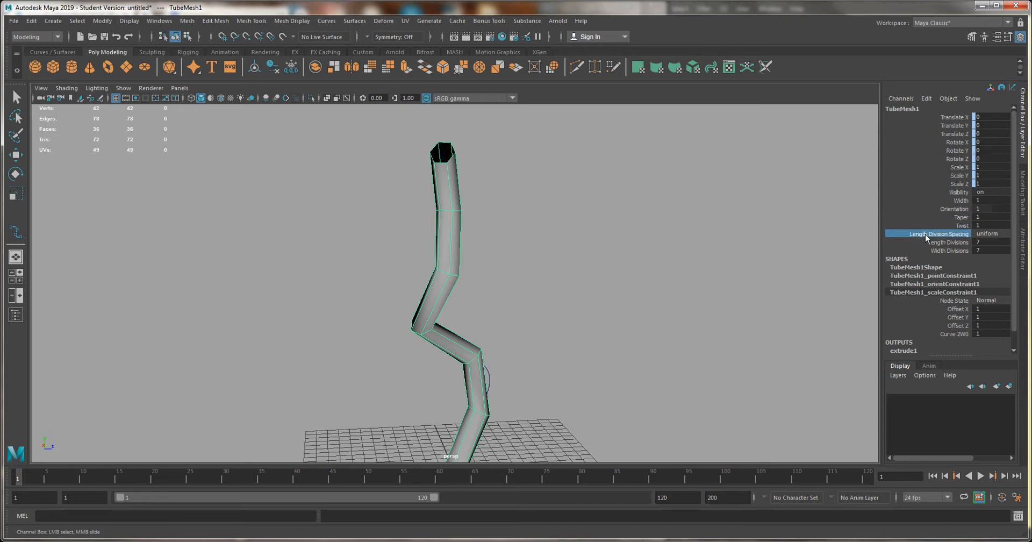
pyautogui.click(925, 243)
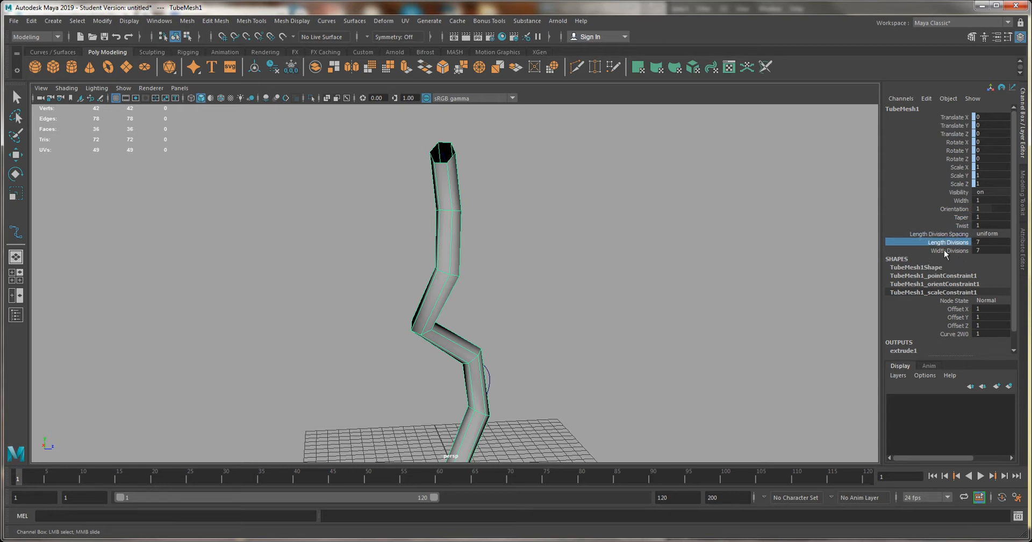
pyautogui.click(945, 251)
# Step: Reduce the tube mesh's Width to 0.9
pyautogui.click(946, 201)
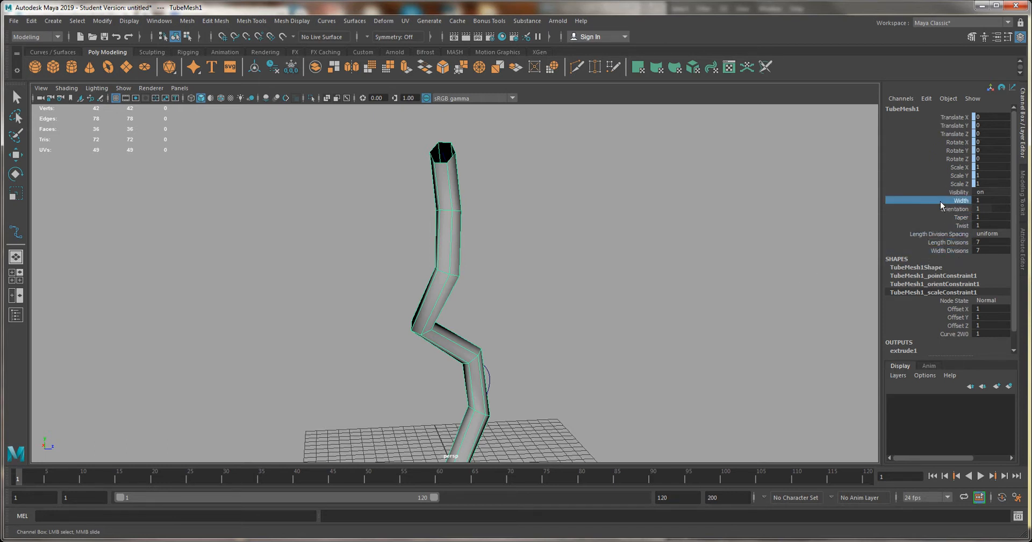
pyautogui.keyDown('alt'); pyautogui.moveTo(590, 165); pyautogui.dragTo(707, 195); pyautogui.keyUp('alt')
pyautogui.moveTo(478, 196); pyautogui.dragTo(503, 197, button='middle')
# Step: Spin the tube mesh's cross-section by varying its Orientation, ending at -341
pyautogui.click(939, 209)
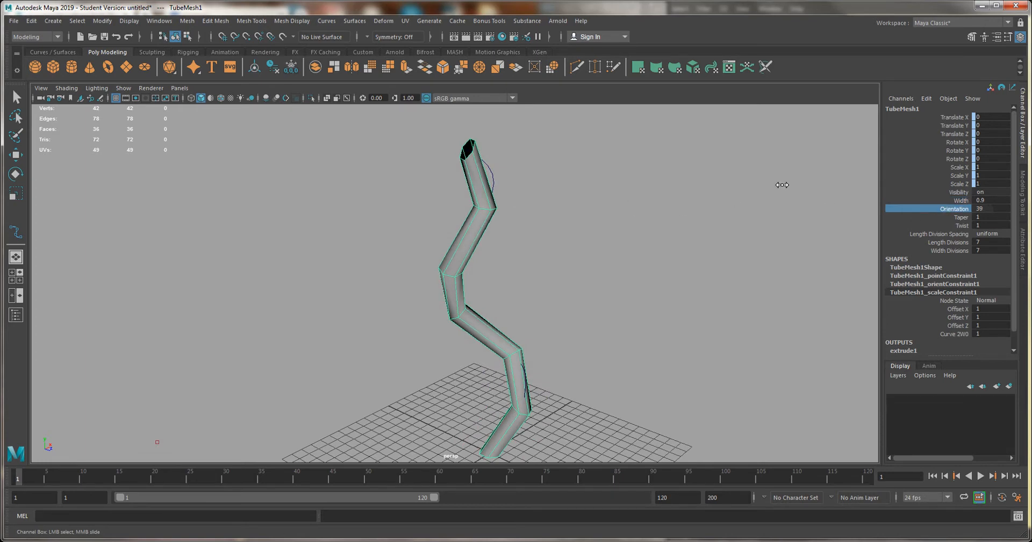
pyautogui.moveTo(782, 185); pyautogui.dragTo(445, 282, button='middle')
pyautogui.keyDown('alt'); pyautogui.moveTo(444, 282); pyautogui.dragTo(553, 203); pyautogui.keyUp('alt')
pyautogui.keyDown('alt'); pyautogui.moveTo(521, 406); pyautogui.dragTo(408, 271); pyautogui.keyUp('alt')
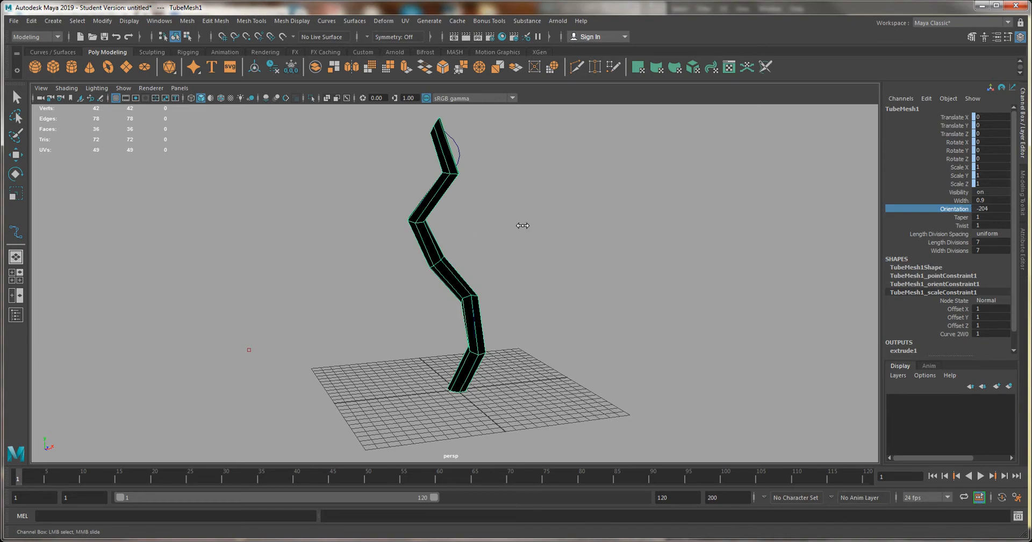
pyautogui.moveTo(721, 211); pyautogui.dragTo(225, 219, button='middle')
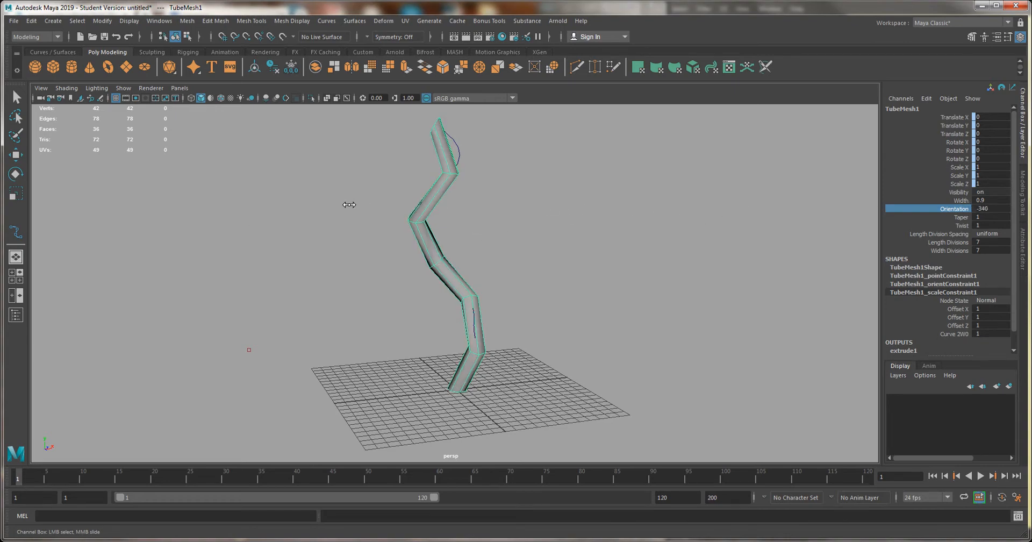
pyautogui.keyDown('alt'); pyautogui.moveTo(349, 205); pyautogui.dragTo(409, 218); pyautogui.keyUp('alt')
# Step: Increase the tube mesh's Taper to 2.5 so it widens toward the upper end
pyautogui.click(963, 217)
pyautogui.keyDown('alt'); pyautogui.moveTo(548, 182); pyautogui.dragTo(543, 196, button='middle'); pyautogui.keyUp('alt')
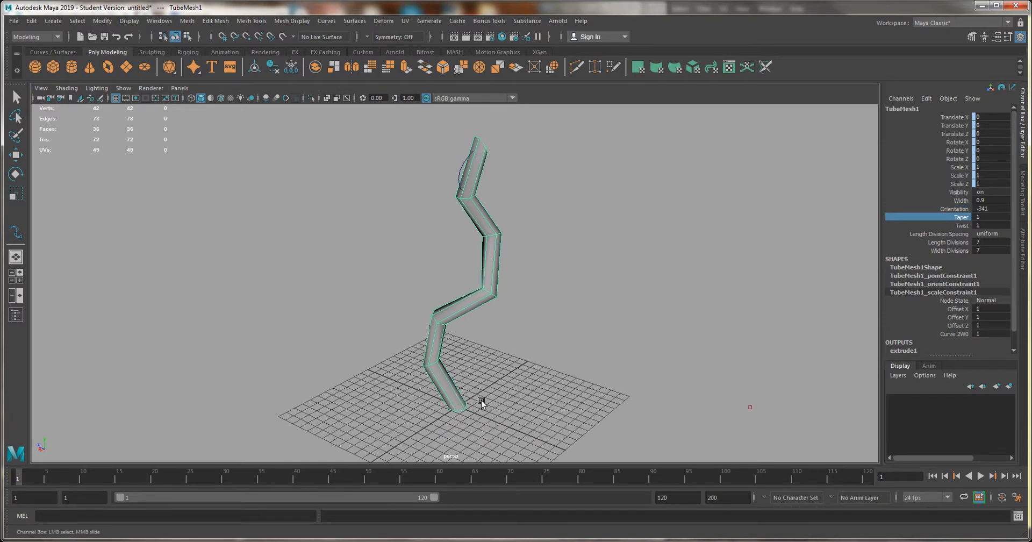
pyautogui.keyDown('alt'); pyautogui.moveTo(481, 403); pyautogui.dragTo(454, 324, button='middle'); pyautogui.keyUp('alt')
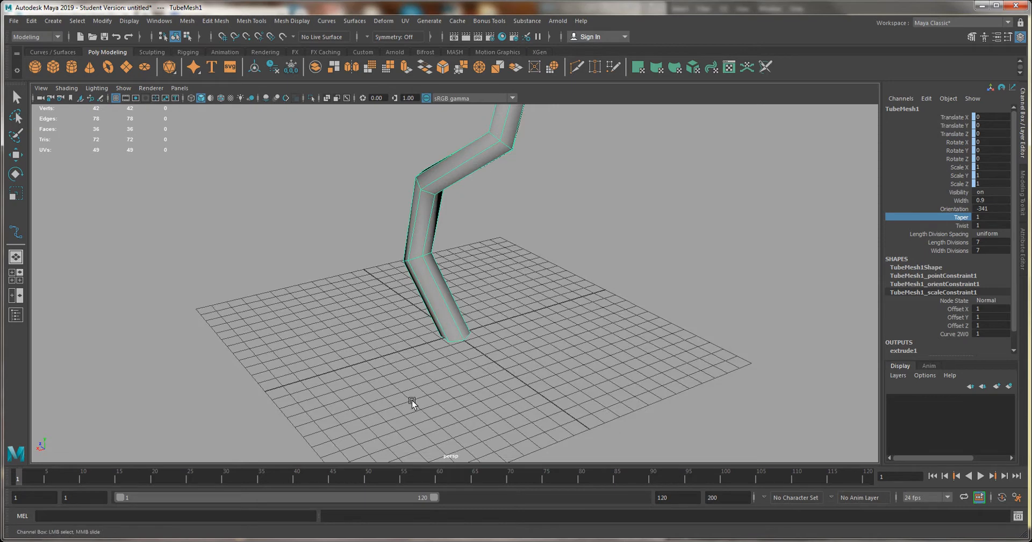
pyautogui.keyDown('alt'); pyautogui.moveTo(412, 401); pyautogui.dragTo(403, 287); pyautogui.keyUp('alt')
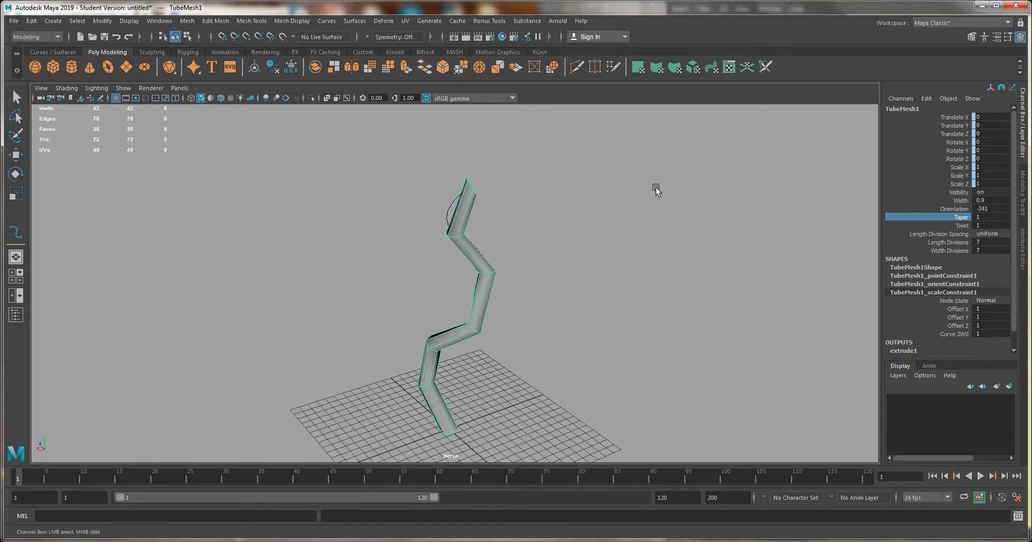
pyautogui.moveTo(532, 167)
pyautogui.mouseDown(button='middle')
pyautogui.moveTo(553, 161)
pyautogui.moveTo(529, 172)
pyautogui.moveTo(540, 168)
pyautogui.mouseUp(button='middle')
# Step: Try a Taper of 0 on the tube mesh, and set Taper back to 1
pyautogui.click(999, 214)
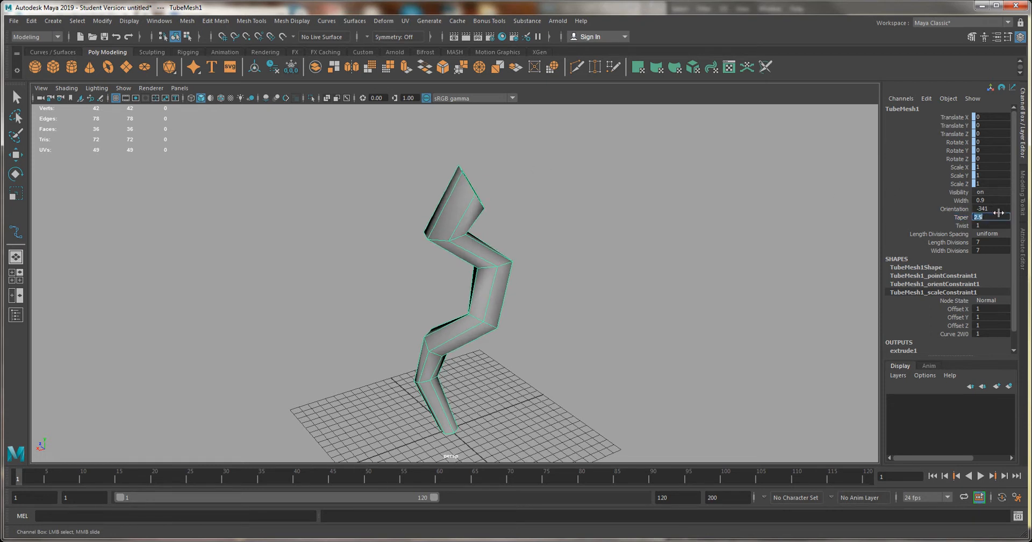
pyautogui.write('0')
pyautogui.press('Return')
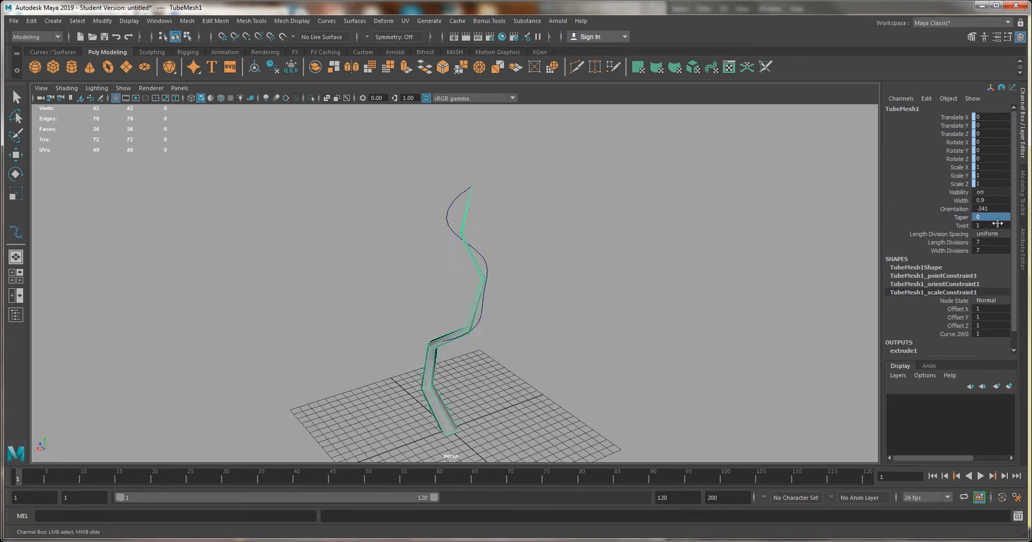
pyautogui.click(994, 218)
pyautogui.write('1')
pyautogui.press('Return')
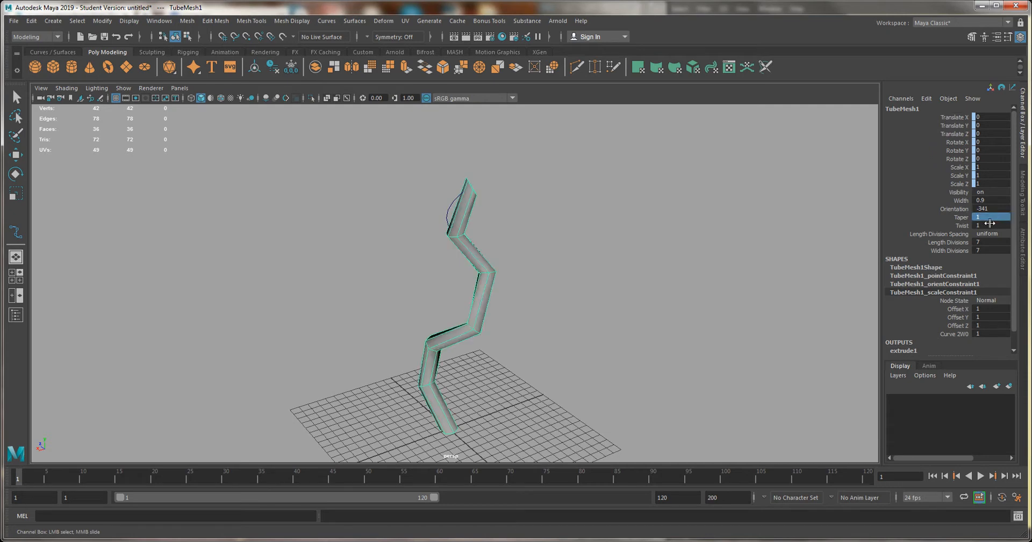
# Step: Try a strong Twist on the tube mesh, and set Twist back to 1
pyautogui.click(958, 226)
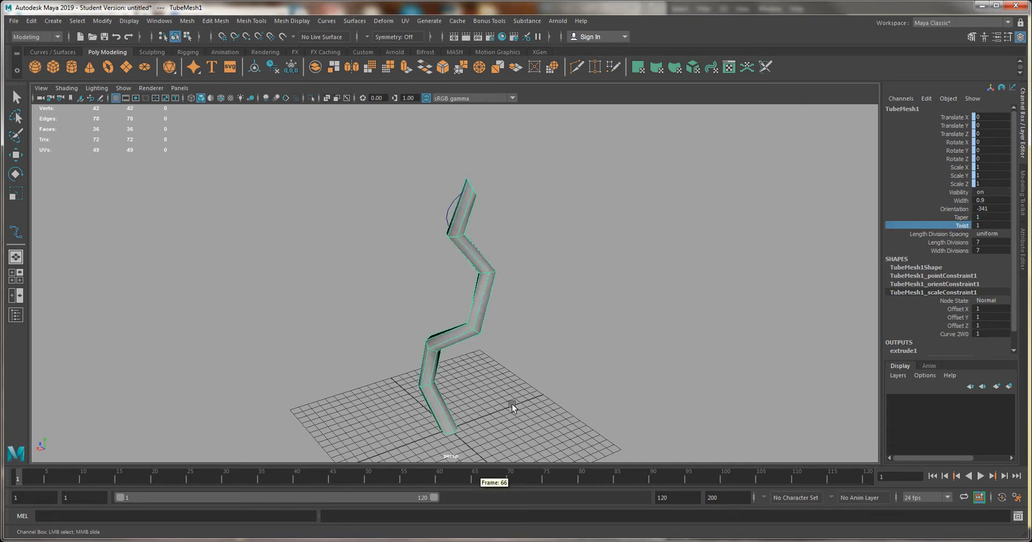
pyautogui.keyDown('alt'); pyautogui.moveTo(533, 217); pyautogui.dragTo(606, 171); pyautogui.keyUp('alt')
pyautogui.moveTo(607, 171); pyautogui.dragTo(468, 242, button='middle')
pyautogui.moveTo(468, 242)
pyautogui.keyDown('alt'); pyautogui.mouseDown()
pyautogui.moveTo(525, 243)
pyautogui.moveTo(472, 250)
pyautogui.mouseUp(); pyautogui.keyUp('alt')
pyautogui.click(999, 226)
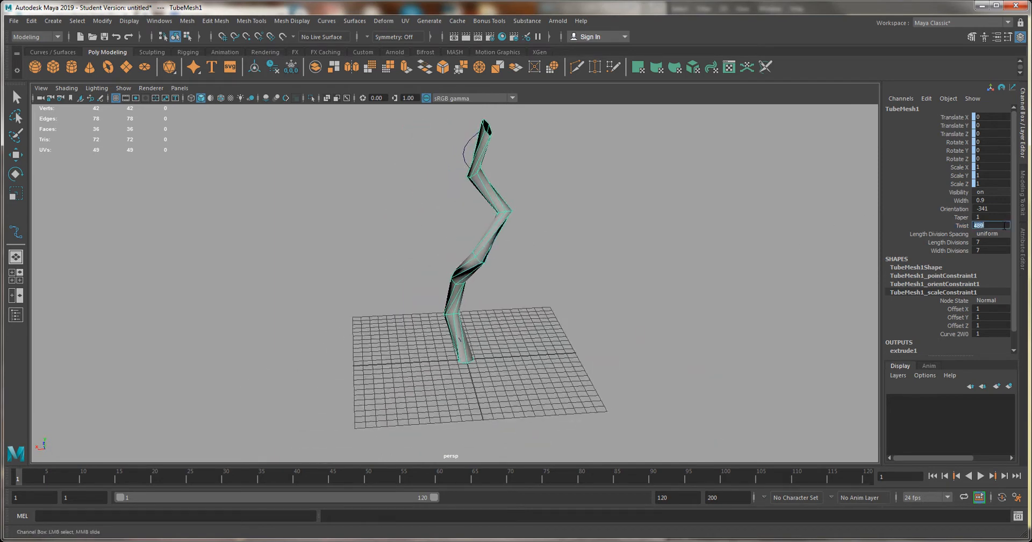
pyautogui.click(988, 217)
pyautogui.click(991, 226)
pyautogui.write('1')
pyautogui.press('Return')
pyautogui.keyDown('alt'); pyautogui.moveTo(779, 201); pyautogui.dragTo(728, 224); pyautogui.keyUp('alt')
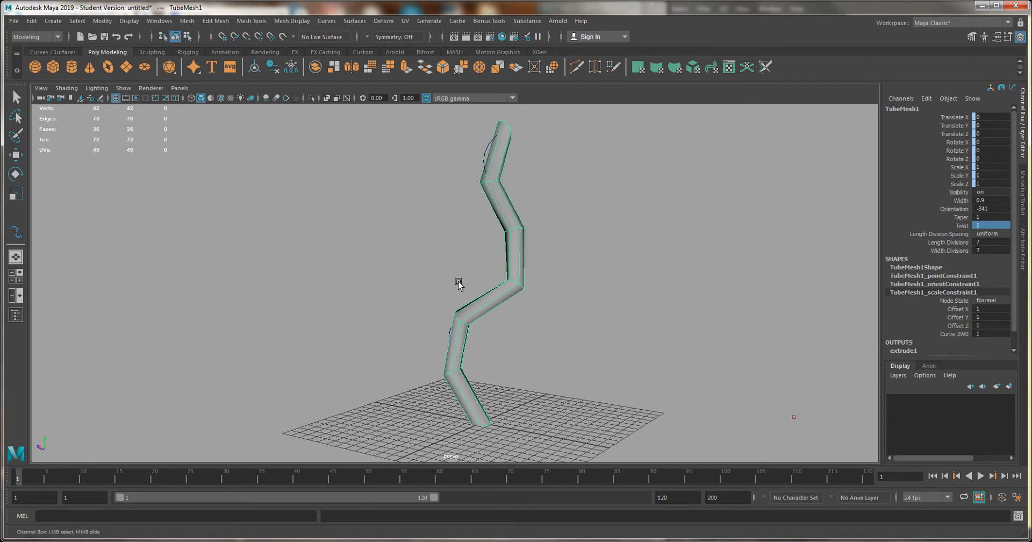
# Step: Try non-uniform Length Division Spacing on the tube mesh, and set it back to uniform
pyautogui.click(936, 234)
pyautogui.moveTo(633, 221); pyautogui.dragTo(739, 214, button='middle')
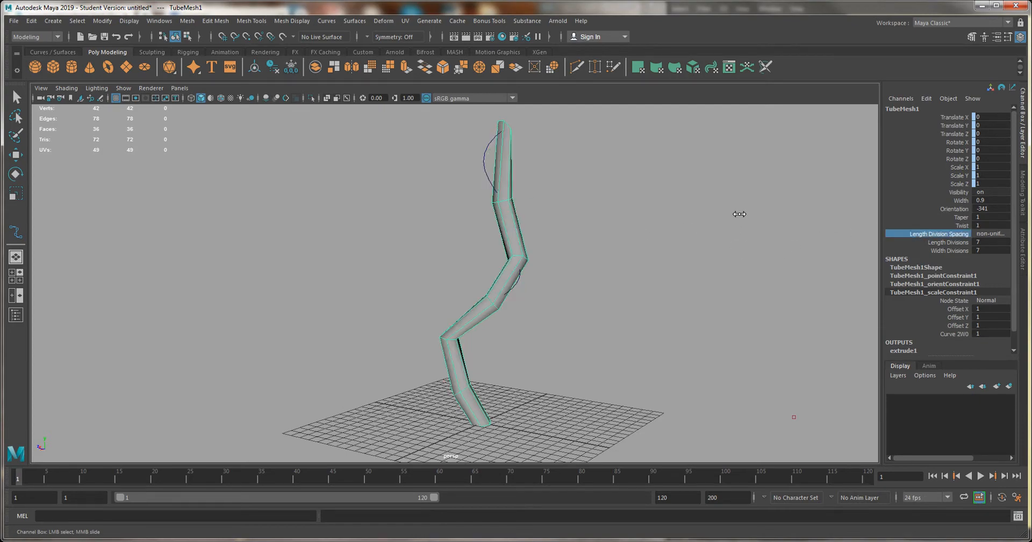
pyautogui.keyDown('alt'); pyautogui.moveTo(487, 331); pyautogui.dragTo(353, 179); pyautogui.keyUp('alt')
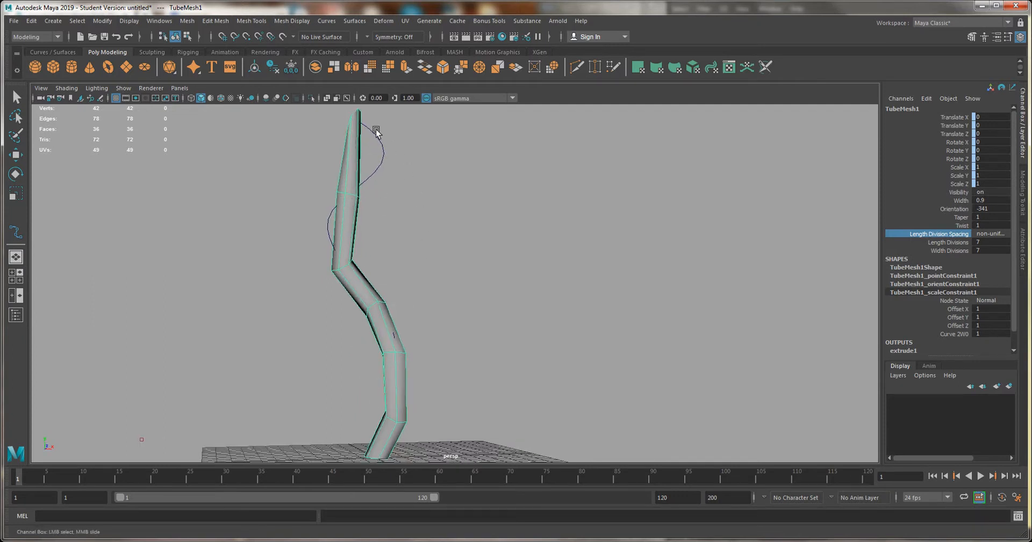
pyautogui.keyDown('alt'); pyautogui.moveTo(344, 158); pyautogui.dragTo(463, 181, button='middle'); pyautogui.keyUp('alt')
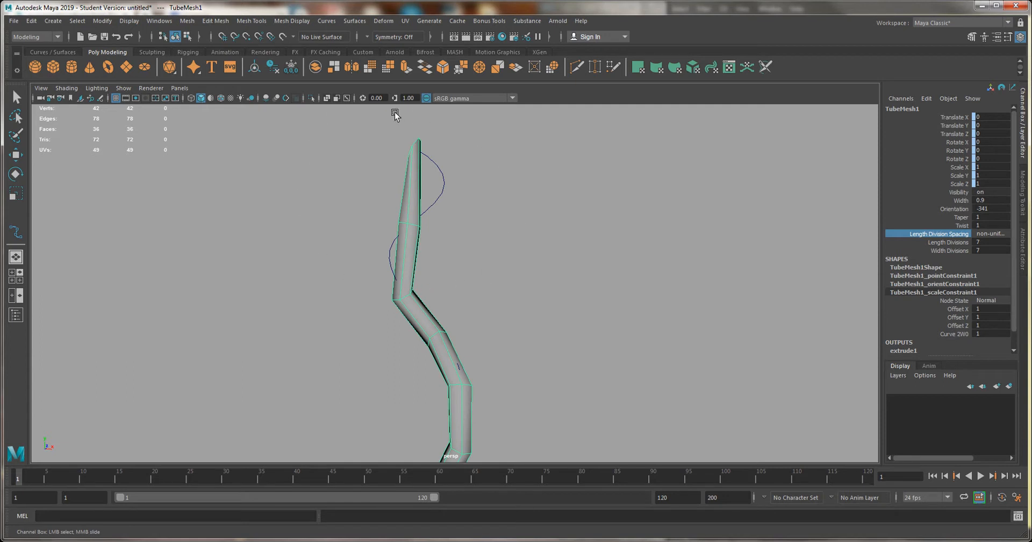
pyautogui.keyDown('alt'); pyautogui.moveTo(399, 395); pyautogui.dragTo(444, 282, button='middle'); pyautogui.keyUp('alt')
pyautogui.keyDown('alt'); pyautogui.moveTo(445, 281); pyautogui.dragTo(376, 210, button='right'); pyautogui.keyUp('alt')
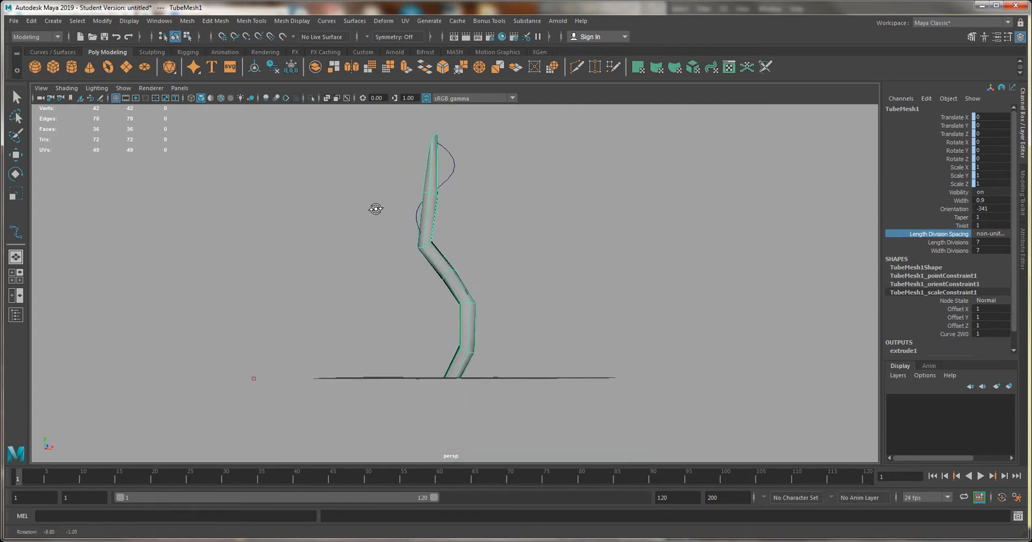
pyautogui.keyDown('alt'); pyautogui.moveTo(376, 210); pyautogui.dragTo(498, 146); pyautogui.keyUp('alt')
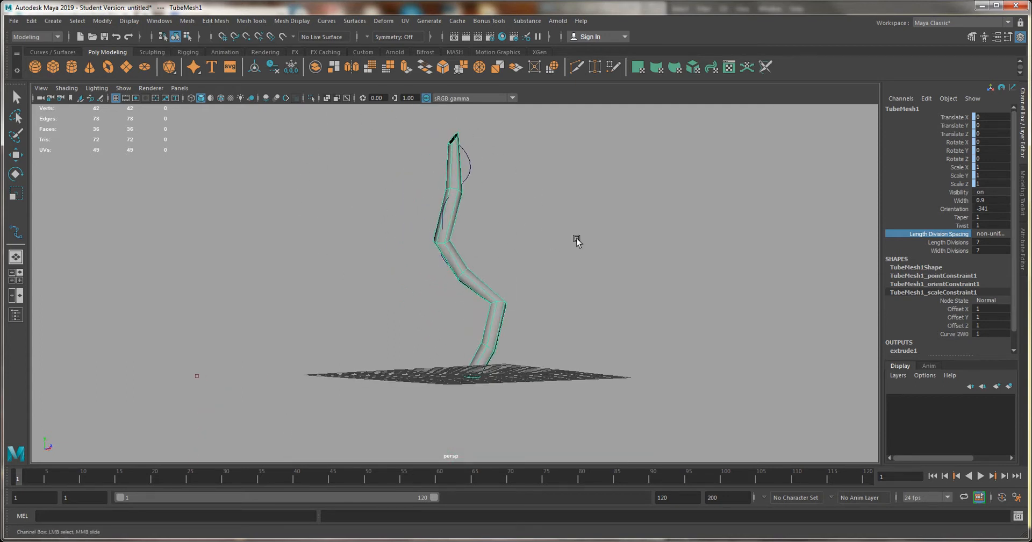
pyautogui.keyDown('alt'); pyautogui.moveTo(577, 241); pyautogui.dragTo(818, 252); pyautogui.keyUp('alt')
pyautogui.moveTo(694, 228); pyautogui.dragTo(657, 241, button='middle')
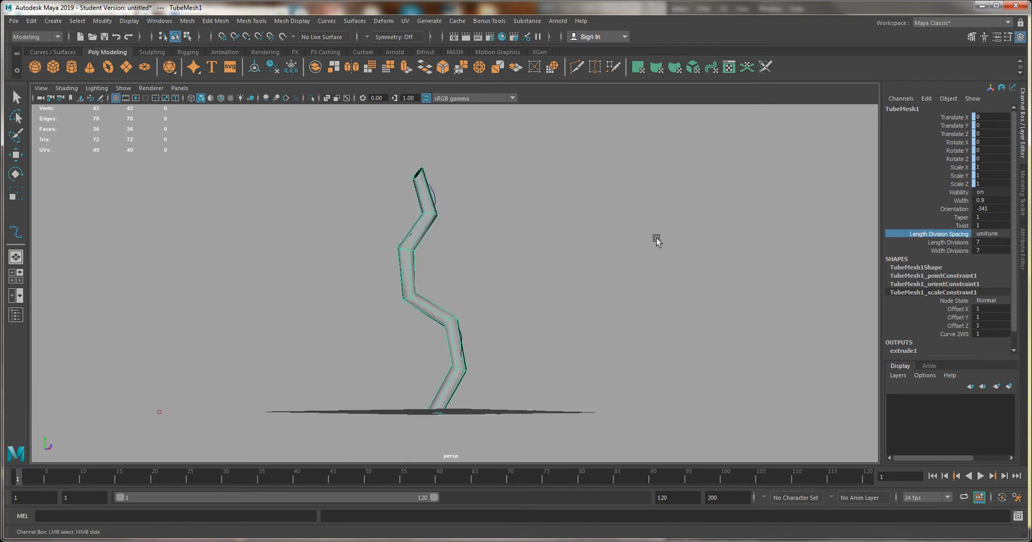
# Step: Increase the tube mesh's Length Divisions to 13
pyautogui.click(949, 242)
pyautogui.keyDown('alt'); pyautogui.moveTo(615, 228); pyautogui.dragTo(454, 265); pyautogui.keyUp('alt')
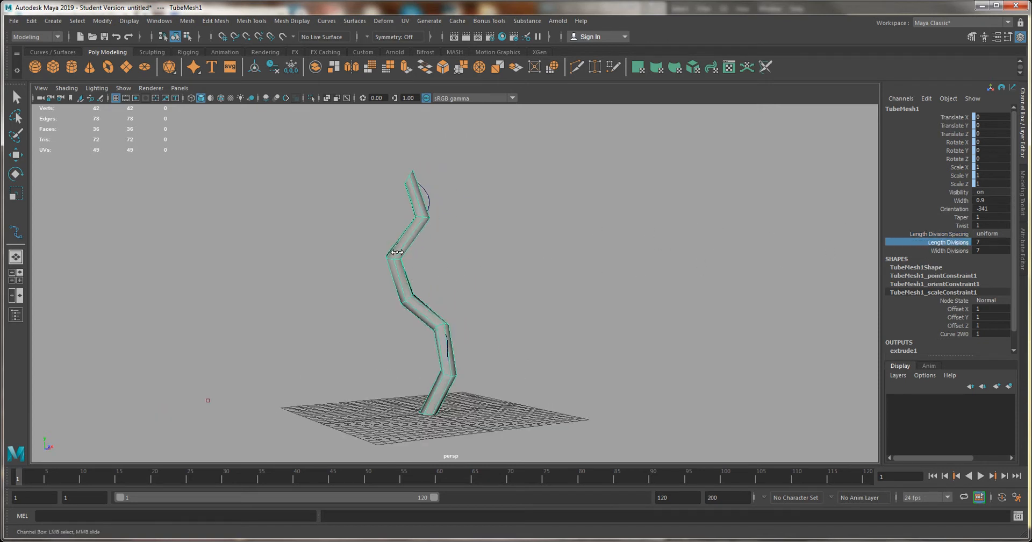
pyautogui.moveTo(396, 246); pyautogui.dragTo(413, 291, button='middle')
pyautogui.keyDown('alt'); pyautogui.moveTo(486, 273); pyautogui.dragTo(597, 278); pyautogui.keyUp('alt')
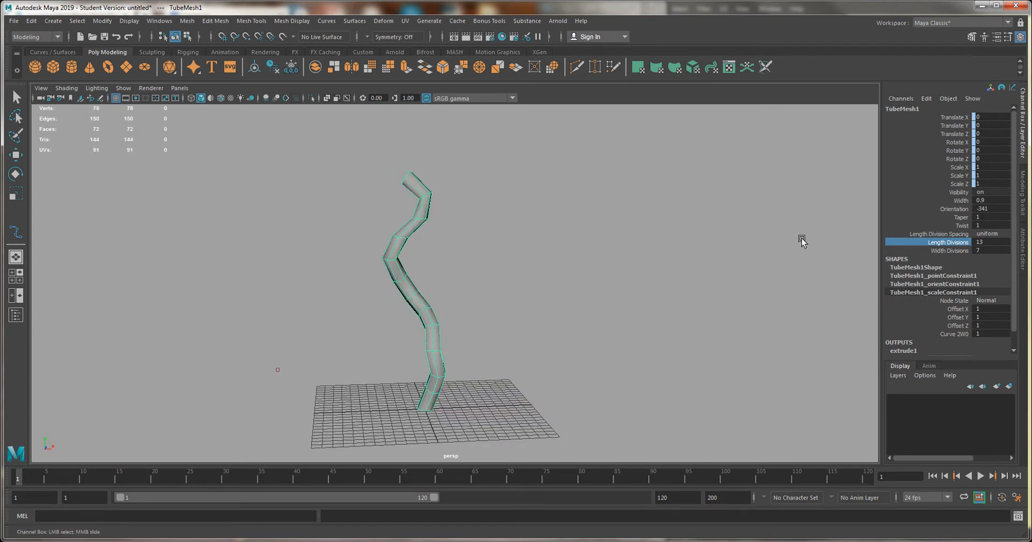
# Step: Examine the tube's open upper end and segments to compare Width Divisions with Length Divisions
pyautogui.click(938, 252)
pyautogui.keyDown('alt'); pyautogui.moveTo(662, 269); pyautogui.dragTo(617, 280); pyautogui.keyUp('alt')
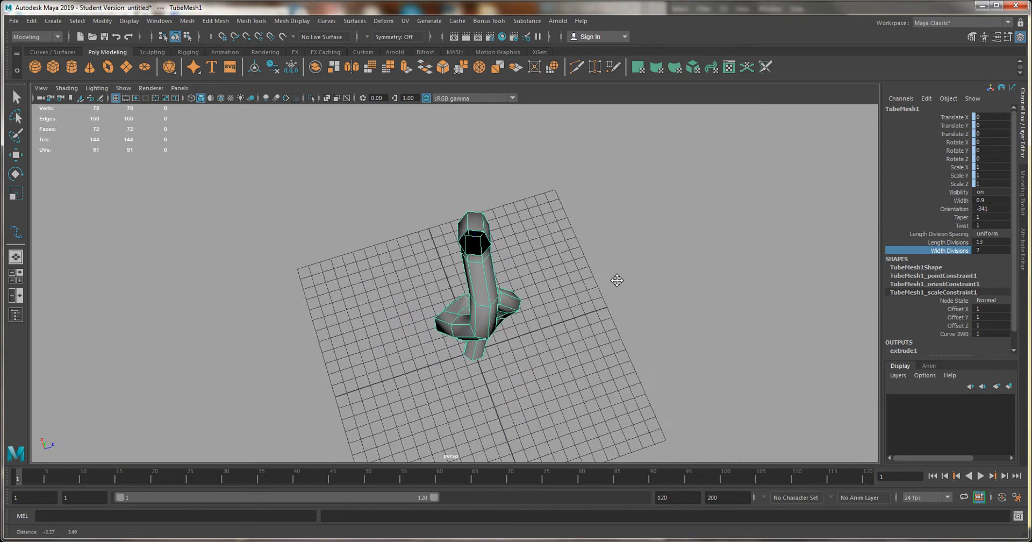
pyautogui.keyDown('alt'); pyautogui.moveTo(617, 280); pyautogui.dragTo(625, 288, button='middle'); pyautogui.keyUp('alt')
pyautogui.keyDown('alt'); pyautogui.moveTo(565, 233); pyautogui.dragTo(539, 233); pyautogui.keyUp('alt')
pyautogui.keyDown('alt'); pyautogui.moveTo(539, 233); pyautogui.dragTo(536, 273, button='middle'); pyautogui.keyUp('alt')
pyautogui.moveTo(538, 245)
pyautogui.mouseDown(button='middle')
pyautogui.moveTo(624, 248)
pyautogui.moveTo(531, 244)
pyautogui.mouseUp(button='middle')
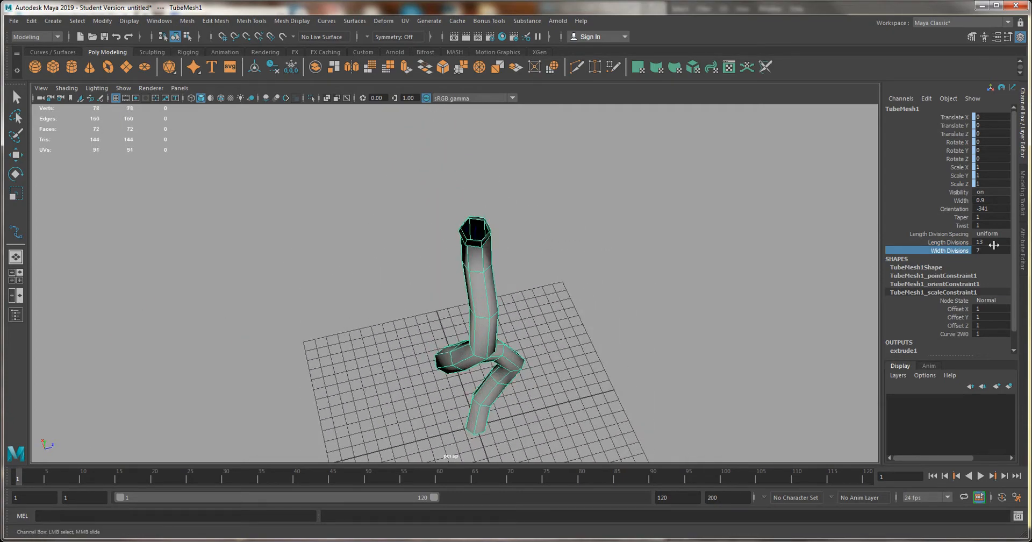
pyautogui.click(950, 244)
pyautogui.click(950, 248)
pyautogui.click(949, 244)
pyautogui.click(948, 249)
pyautogui.click(948, 244)
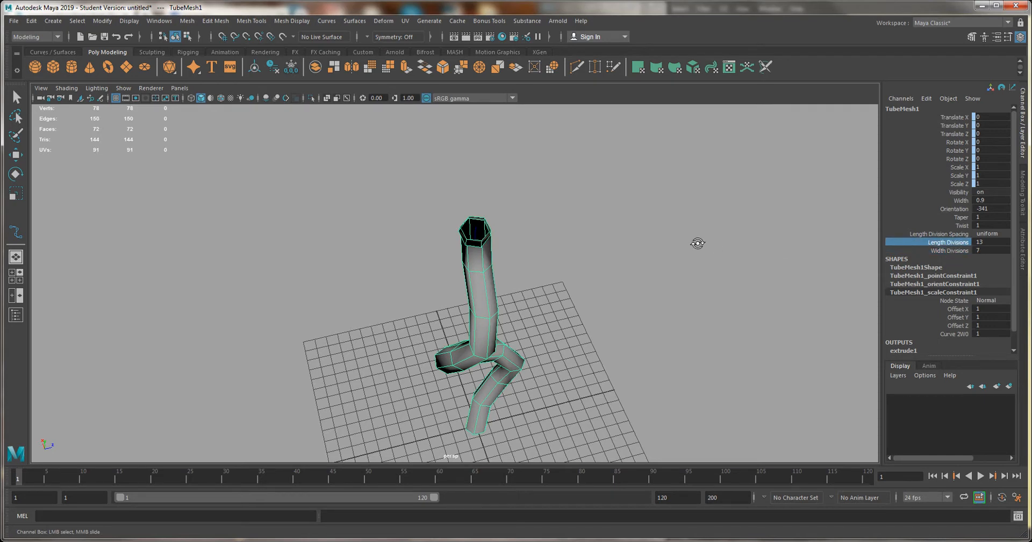
# Step: Reduce the tube mesh's Length Divisions to 1, and raise them to 12 so the tube follows the curve
pyautogui.keyDown('alt'); pyautogui.moveTo(699, 242); pyautogui.dragTo(571, 220); pyautogui.keyUp('alt')
pyautogui.moveTo(681, 207); pyautogui.dragTo(458, 215, button='middle')
pyautogui.keyDown('alt'); pyautogui.moveTo(478, 231); pyautogui.dragTo(485, 296, button='middle'); pyautogui.keyUp('alt')
pyautogui.keyDown('alt'); pyautogui.moveTo(790, 231); pyautogui.dragTo(751, 214, button='right'); pyautogui.keyUp('alt')
pyautogui.keyDown('alt'); pyautogui.moveTo(751, 214); pyautogui.dragTo(761, 196); pyautogui.keyUp('alt')
pyautogui.keyDown('alt'); pyautogui.moveTo(761, 196); pyautogui.dragTo(823, 185, button='middle'); pyautogui.keyUp('alt')
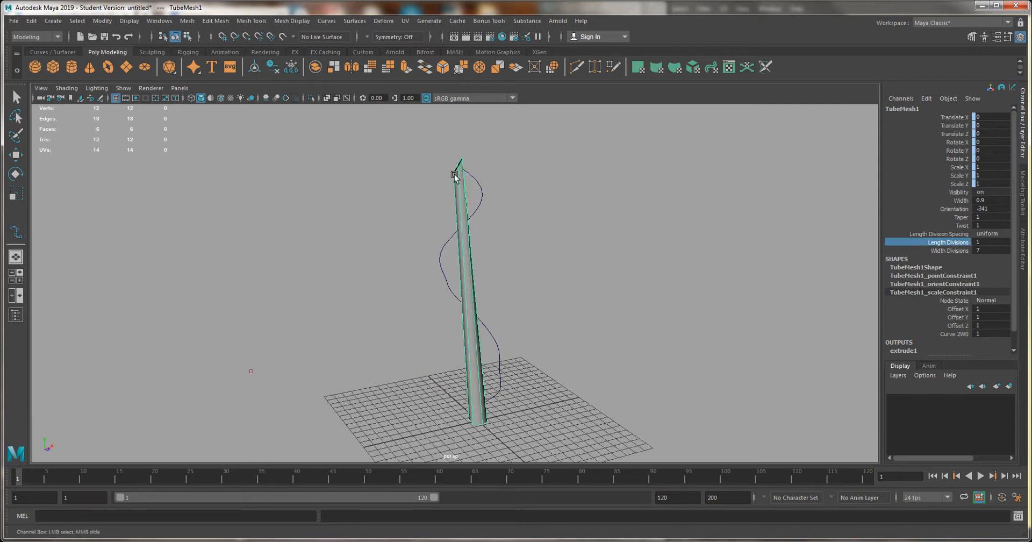
pyautogui.moveTo(577, 205); pyautogui.dragTo(632, 211, button='middle')
pyautogui.doubleClick(981, 242)
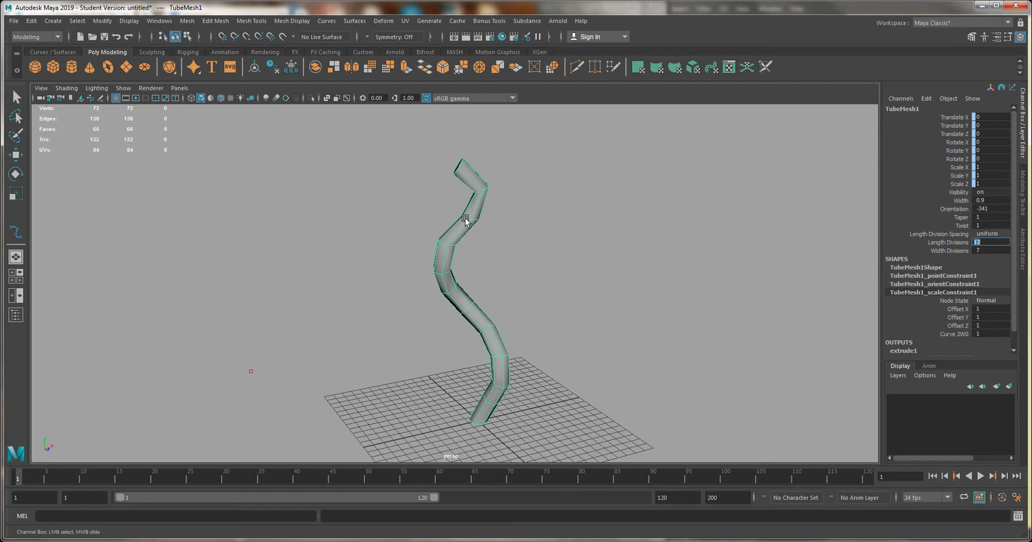
# Step: Try Width Divisions of 8 and 9 on the tube mesh while viewing its open end, and return to 7
pyautogui.click(927, 250)
pyautogui.keyDown('alt'); pyautogui.moveTo(687, 219); pyautogui.dragTo(548, 251); pyautogui.keyUp('alt')
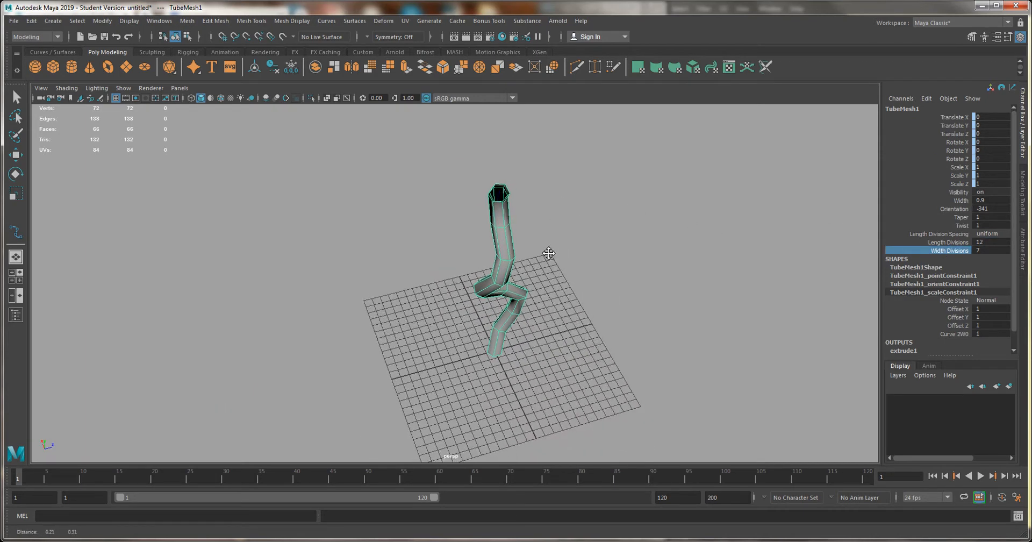
pyautogui.keyDown('alt'); pyautogui.moveTo(548, 251); pyautogui.dragTo(633, 329, button='right'); pyautogui.keyUp('alt')
pyautogui.moveTo(632, 329); pyautogui.dragTo(581, 254, button='middle')
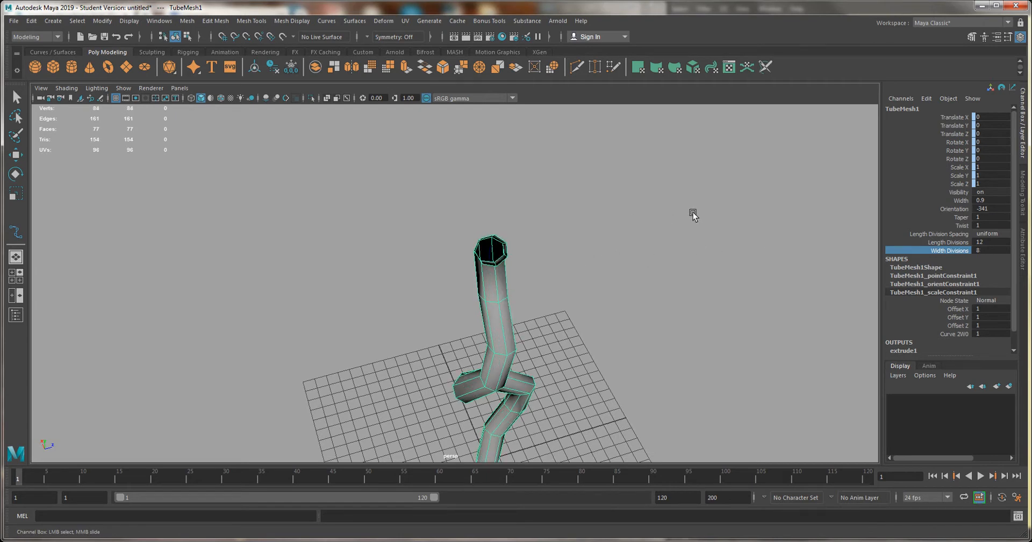
pyautogui.moveTo(696, 213); pyautogui.dragTo(697, 213, button='middle')
pyautogui.keyDown('alt'); pyautogui.moveTo(592, 306); pyautogui.dragTo(411, 262); pyautogui.keyUp('alt')
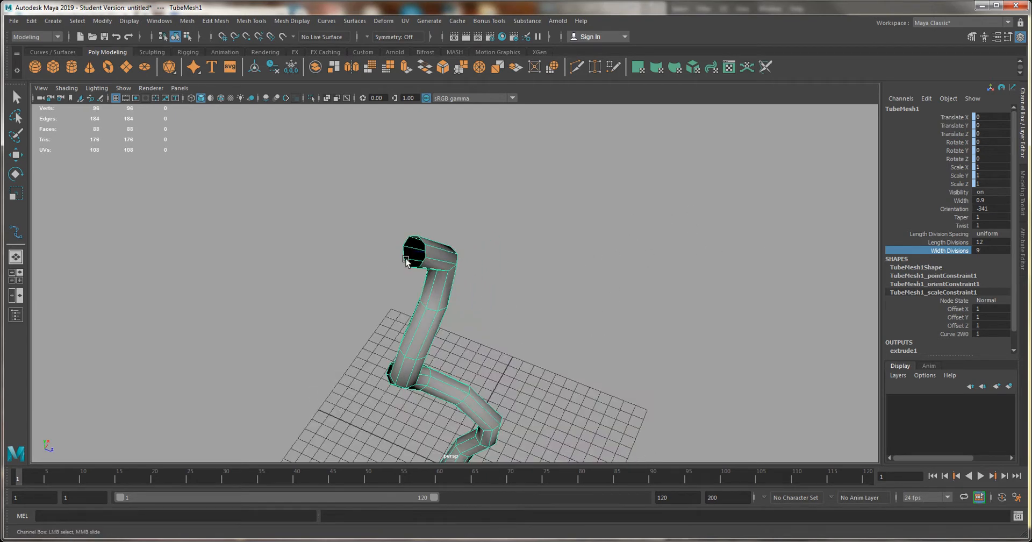
pyautogui.keyDown('alt'); pyautogui.moveTo(411, 263); pyautogui.dragTo(428, 352, button='right'); pyautogui.keyUp('alt')
pyautogui.keyDown('alt'); pyautogui.moveTo(428, 352); pyautogui.dragTo(434, 256); pyautogui.keyUp('alt')
pyautogui.keyDown('alt'); pyautogui.moveTo(433, 256); pyautogui.dragTo(532, 263, button='right'); pyautogui.keyUp('alt')
pyautogui.keyDown('alt'); pyautogui.moveTo(532, 263); pyautogui.dragTo(321, 281); pyautogui.keyUp('alt')
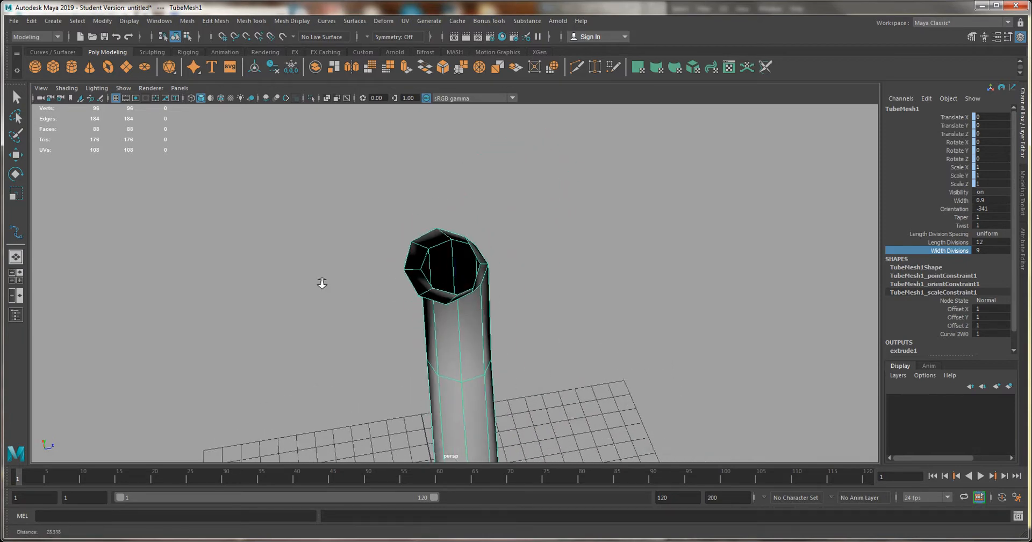
pyautogui.keyDown('alt'); pyautogui.moveTo(321, 281); pyautogui.dragTo(96, 243, button='right'); pyautogui.keyUp('alt')
pyautogui.keyDown('alt'); pyautogui.moveTo(96, 243); pyautogui.dragTo(622, 272); pyautogui.keyUp('alt')
pyautogui.moveTo(622, 272)
pyautogui.mouseDown(button='middle')
pyautogui.moveTo(610, 277)
pyautogui.moveTo(622, 275)
pyautogui.mouseUp(button='middle')
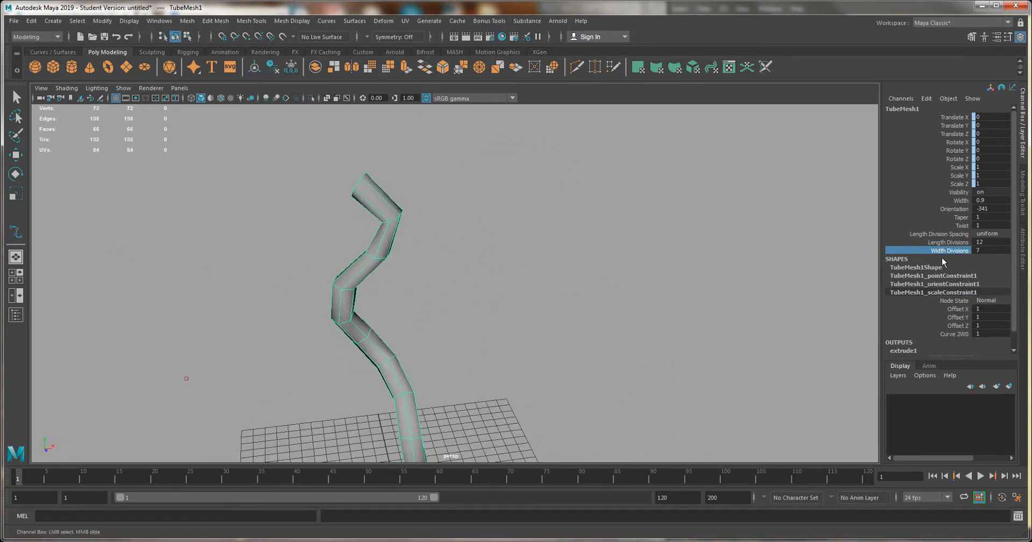
# Step: Increase the tube mesh's Width to 2.9
pyautogui.keyDown('alt'); pyautogui.moveTo(588, 250); pyautogui.dragTo(750, 245); pyautogui.keyUp('alt')
pyautogui.keyDown('alt'); pyautogui.moveTo(626, 172); pyautogui.dragTo(635, 265, button='middle'); pyautogui.keyUp('alt')
pyautogui.keyDown('alt'); pyautogui.moveTo(861, 217); pyautogui.dragTo(828, 215, button='right'); pyautogui.keyUp('alt')
pyautogui.click(960, 200)
pyautogui.moveTo(596, 233); pyautogui.dragTo(659, 240, button='middle')
# Step: Reduce the tube mesh's Taper to 0 and examine its upper tip up close
pyautogui.click(962, 218)
pyautogui.keyDown('alt'); pyautogui.moveTo(660, 239); pyautogui.dragTo(561, 191); pyautogui.keyUp('alt')
pyautogui.keyDown('alt'); pyautogui.moveTo(561, 191); pyautogui.dragTo(859, 228, button='right'); pyautogui.keyUp('alt')
pyautogui.moveTo(682, 201); pyautogui.dragTo(142, 316, button='middle')
pyautogui.keyDown('alt'); pyautogui.moveTo(430, 221); pyautogui.dragTo(483, 247, button='right'); pyautogui.keyUp('alt')
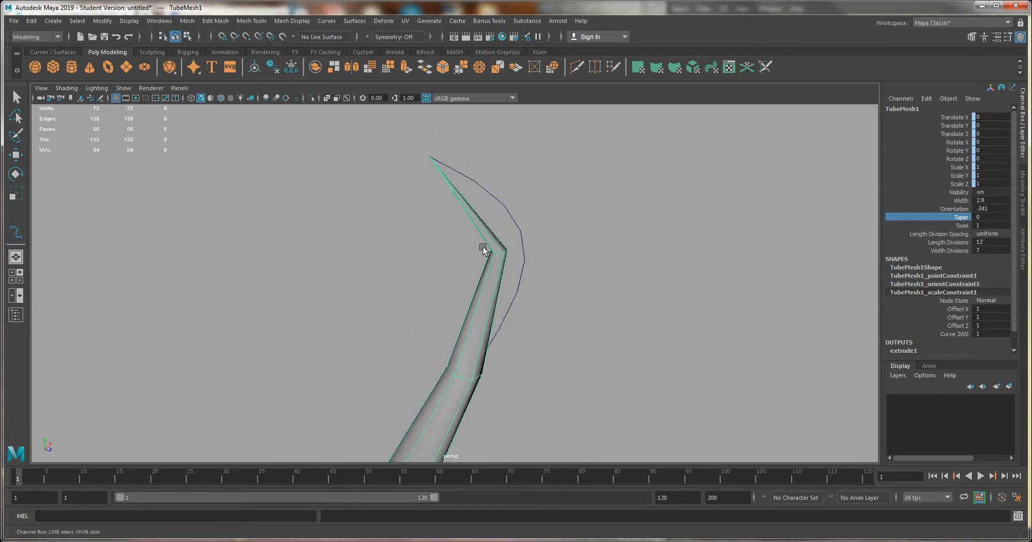
pyautogui.keyDown('alt'); pyautogui.moveTo(404, 173); pyautogui.dragTo(422, 240, button='middle'); pyautogui.keyUp('alt')
pyautogui.keyDown('alt'); pyautogui.moveTo(421, 240); pyautogui.dragTo(478, 264, button='right'); pyautogui.keyUp('alt')
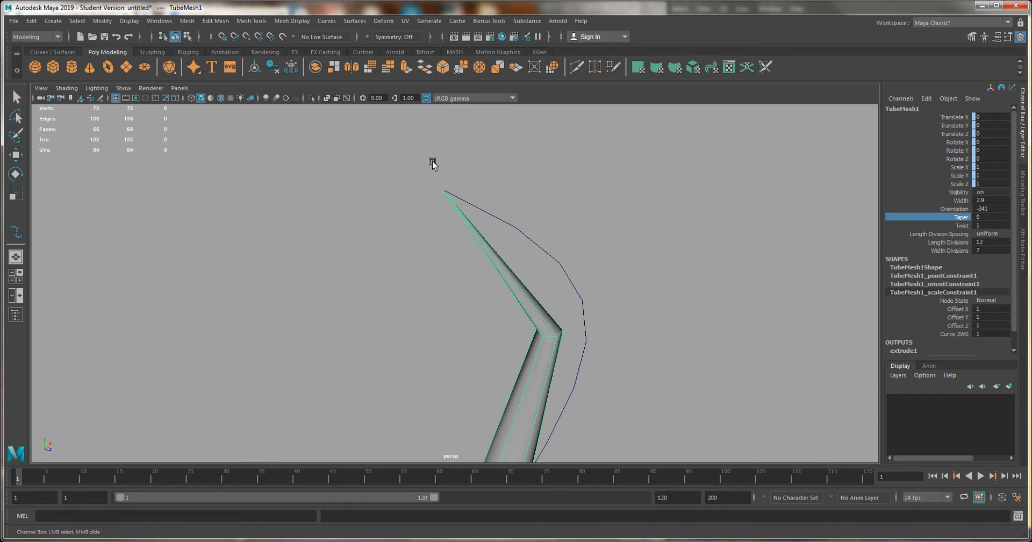
pyautogui.keyDown('alt'); pyautogui.moveTo(526, 277); pyautogui.dragTo(372, 323, button='right'); pyautogui.keyUp('alt')
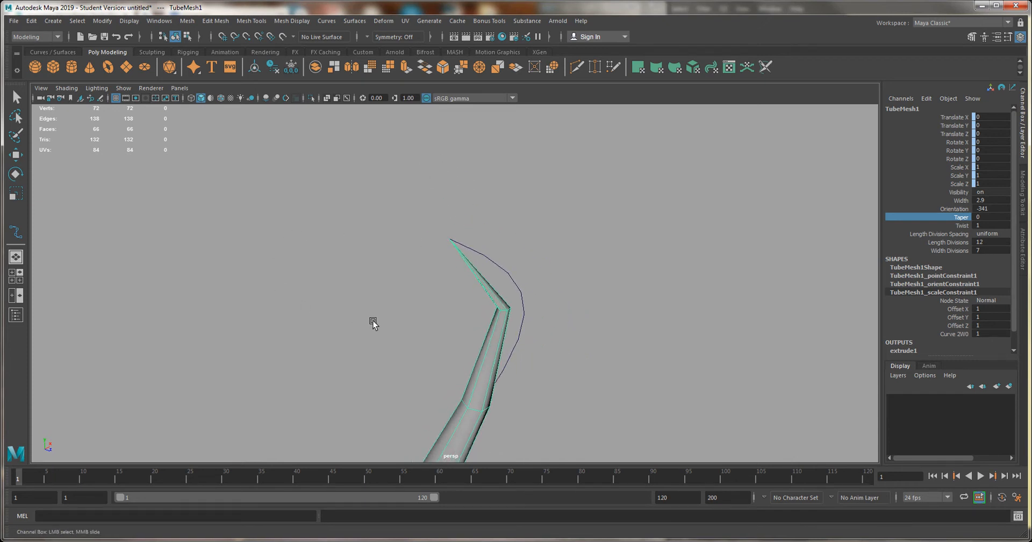
pyautogui.keyDown('alt'); pyautogui.moveTo(403, 258); pyautogui.dragTo(440, 207); pyautogui.keyUp('alt')
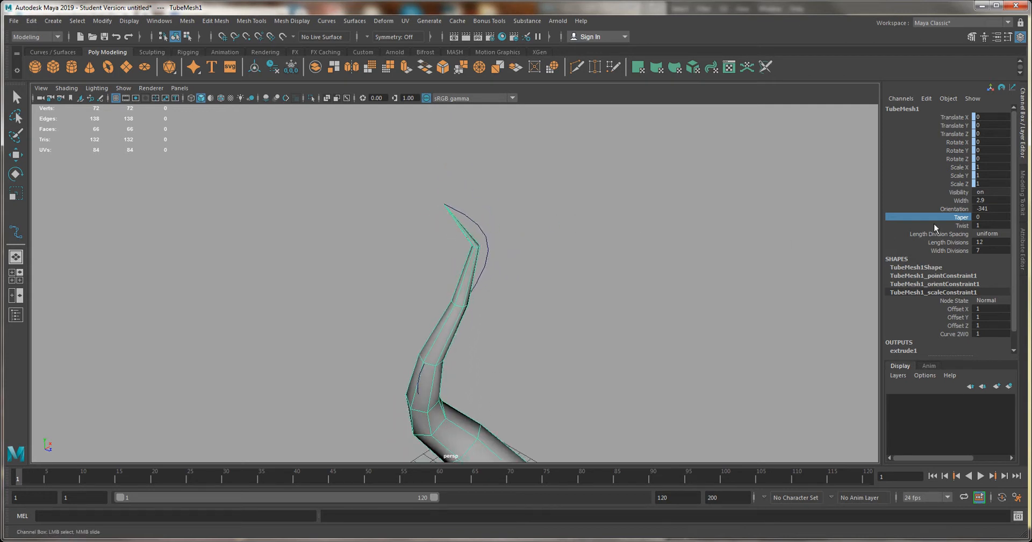
# Step: Set the tube mesh's Taper to 0.01 and examine the narrow opening at its tip
pyautogui.click(983, 216)
pyautogui.write('0.0')
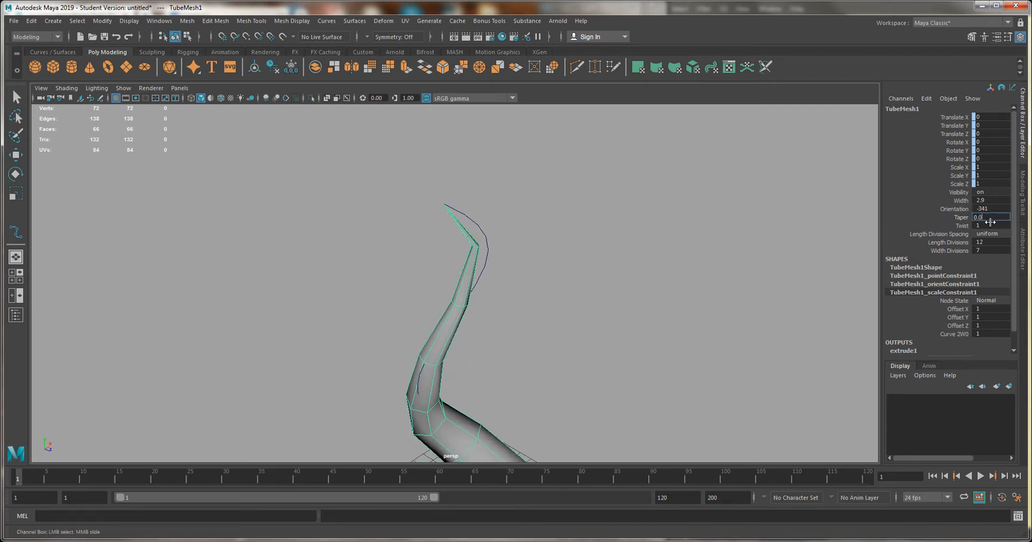
pyautogui.write('1')
pyautogui.press('Return')
pyautogui.keyDown('alt'); pyautogui.moveTo(430, 218); pyautogui.dragTo(534, 187); pyautogui.keyUp('alt')
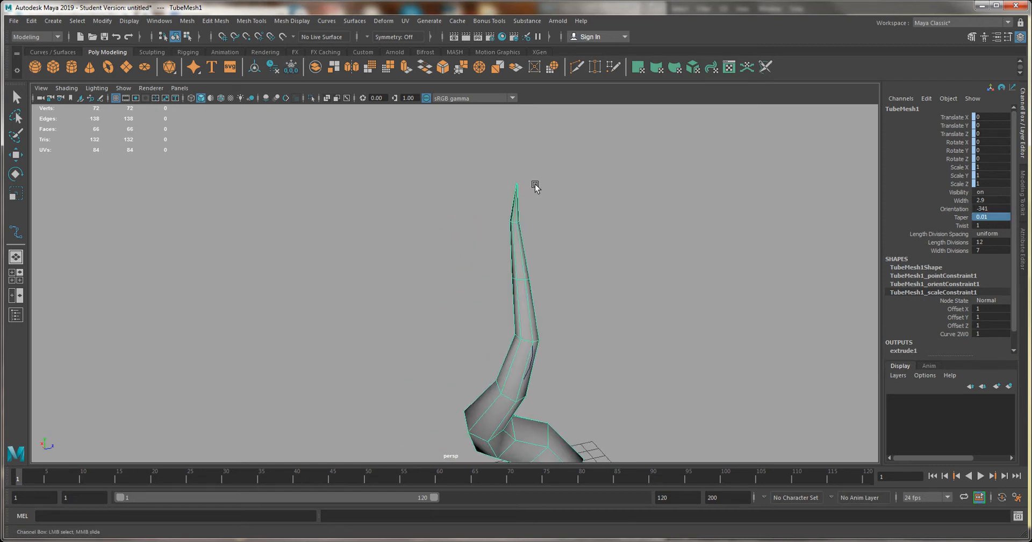
pyautogui.keyDown('alt'); pyautogui.moveTo(525, 187); pyautogui.dragTo(650, 289, button='right'); pyautogui.keyUp('alt')
pyautogui.keyDown('alt'); pyautogui.moveTo(567, 119); pyautogui.dragTo(484, 300, button='middle'); pyautogui.keyUp('alt')
pyautogui.keyDown('alt'); pyautogui.moveTo(488, 306); pyautogui.dragTo(628, 386, button='right'); pyautogui.keyUp('alt')
pyautogui.keyDown('alt'); pyautogui.moveTo(628, 386); pyautogui.dragTo(537, 388); pyautogui.keyUp('alt')
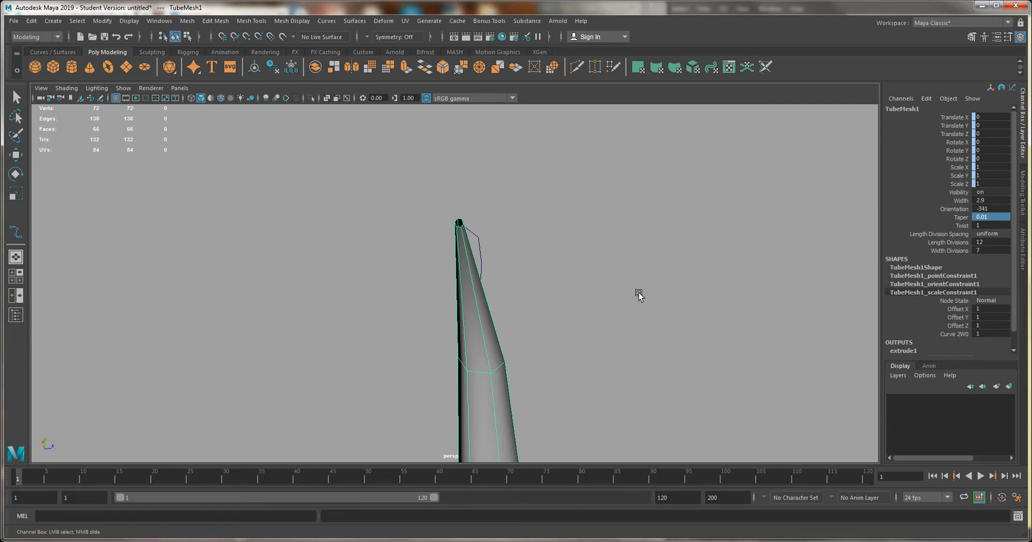
pyautogui.keyDown('alt'); pyautogui.moveTo(363, 209); pyautogui.dragTo(594, 247); pyautogui.keyUp('alt')
# Step: Lower the tapered tube mesh's Length Divisions to 10
pyautogui.click(955, 242)
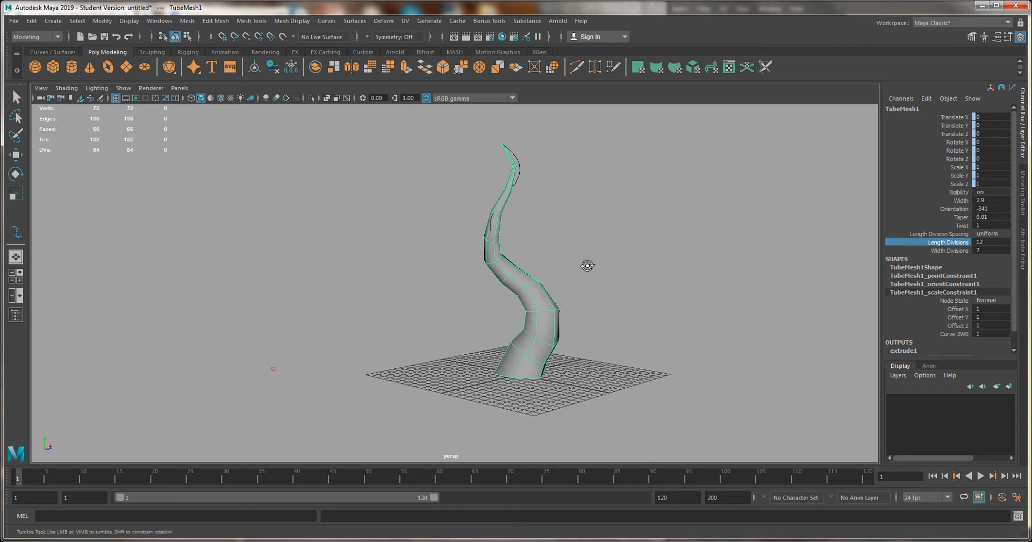
pyautogui.keyDown('alt'); pyautogui.moveTo(585, 263); pyautogui.dragTo(860, 257); pyautogui.keyUp('alt')
pyautogui.moveTo(454, 223); pyautogui.dragTo(442, 268, button='middle')
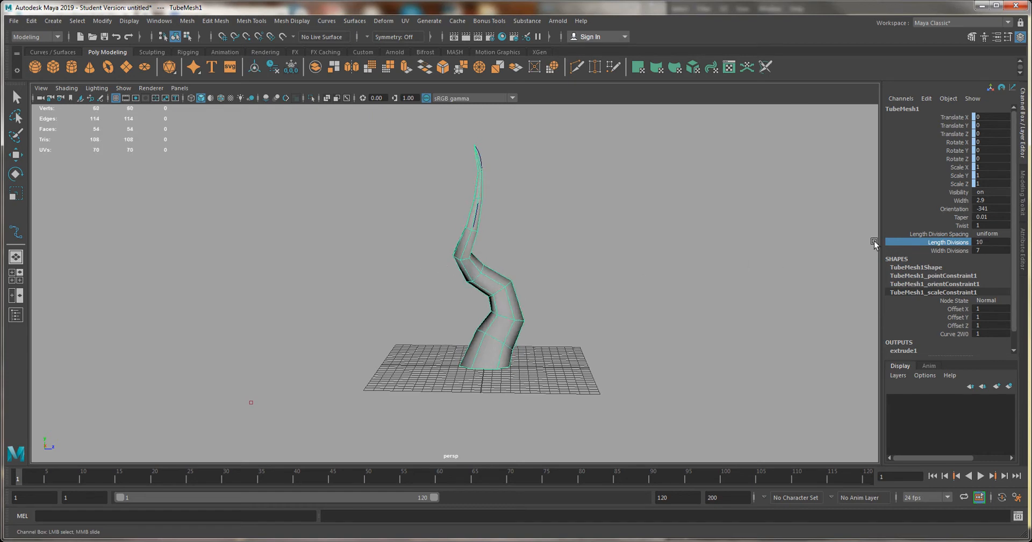
pyautogui.moveTo(641, 246); pyautogui.dragTo(675, 233, button='middle')
pyautogui.keyDown('alt'); pyautogui.moveTo(640, 254); pyautogui.dragTo(479, 238); pyautogui.keyUp('alt')
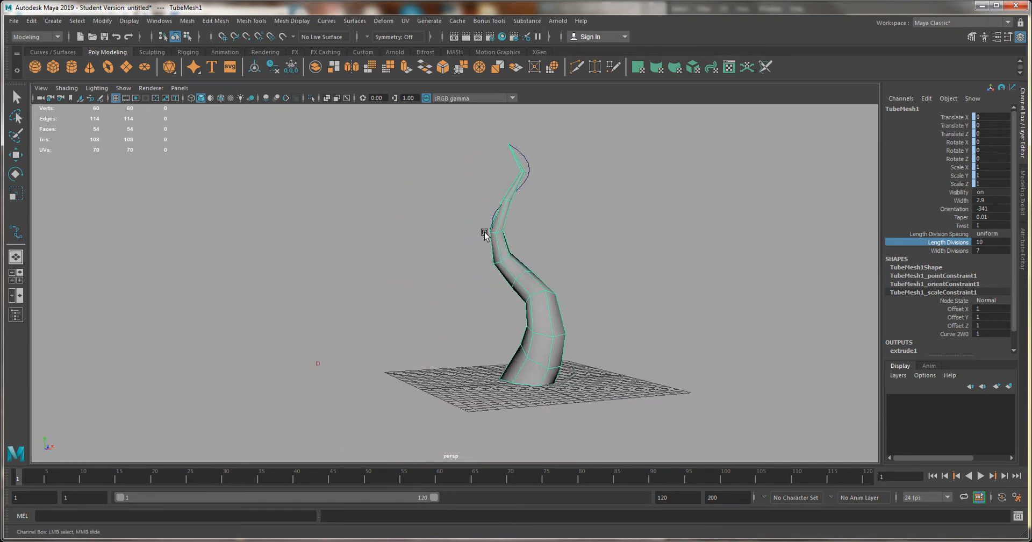
# Step: Try to move the tube mesh along X away from its guide curve, and show its detailed attributes
pyautogui.click(957, 250)
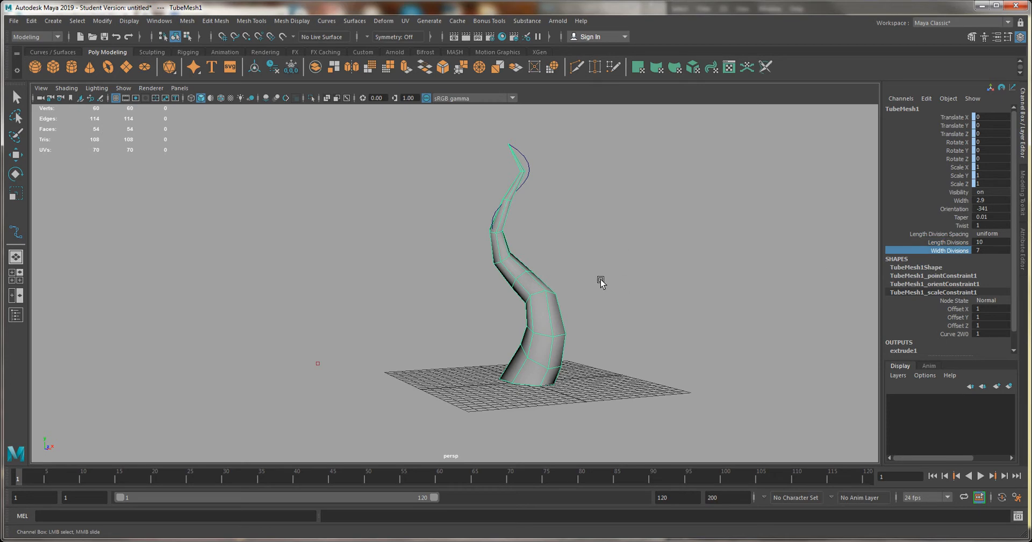
pyautogui.keyDown('alt'); pyautogui.moveTo(601, 279); pyautogui.dragTo(512, 306); pyautogui.keyUp('alt')
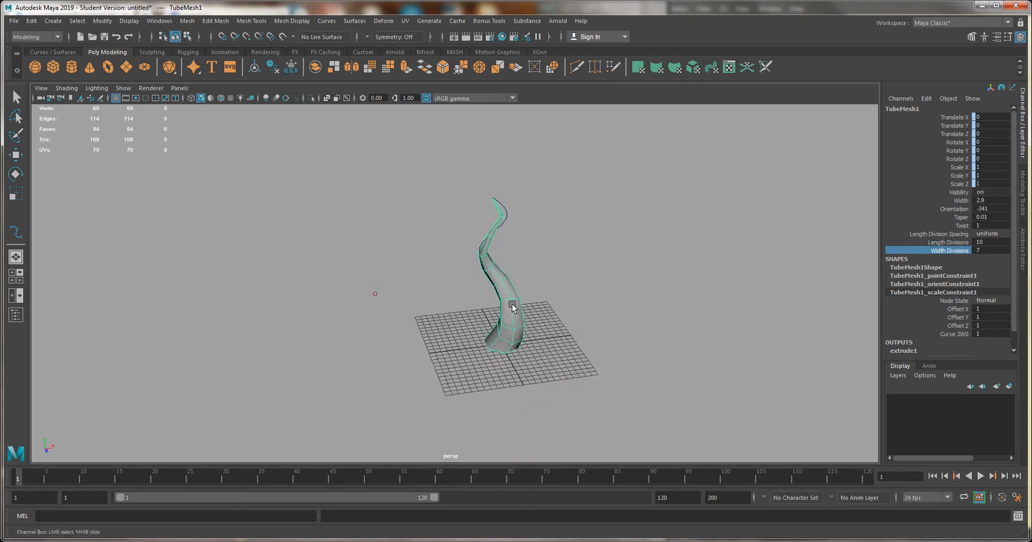
pyautogui.press('w')
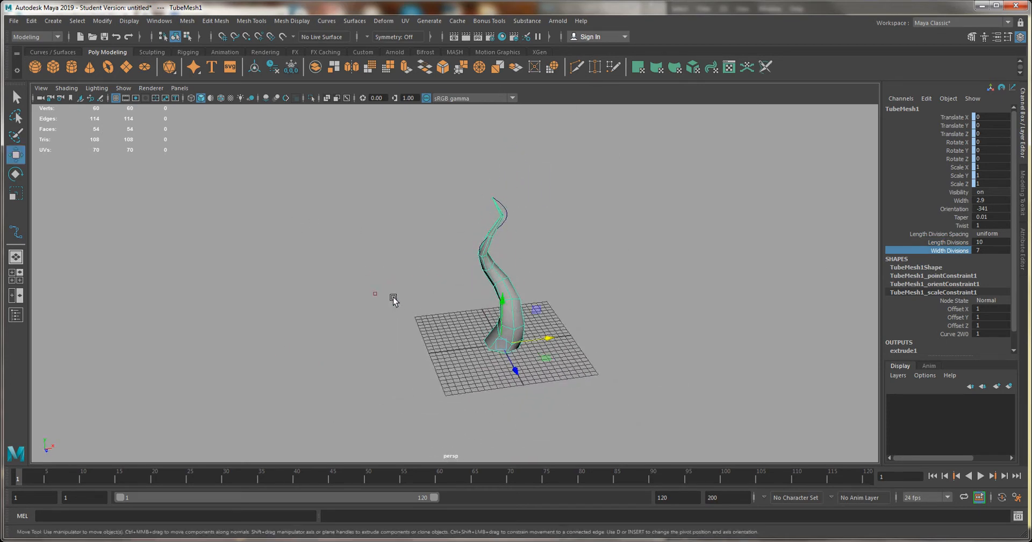
pyautogui.moveTo(547, 339)
pyautogui.mouseDown()
pyautogui.moveTo(519, 342)
pyautogui.moveTo(589, 338)
pyautogui.moveTo(501, 337)
pyautogui.moveTo(553, 337)
pyautogui.mouseUp()
pyautogui.hotkey('ctrl', 'a')
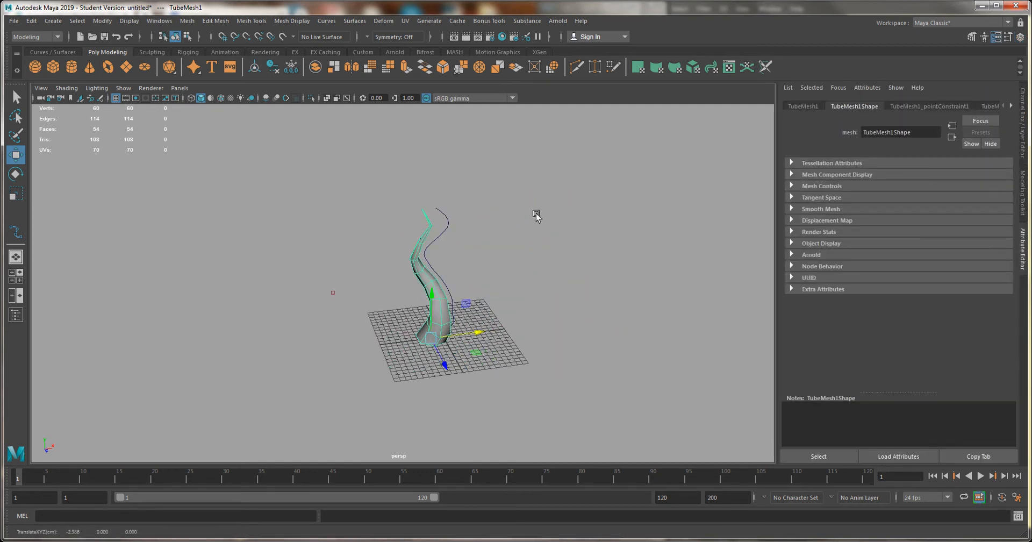
# Step: Try to reshape the guide curve near its upper end through its control vertices
pyautogui.keyDown('alt'); pyautogui.moveTo(380, 209); pyautogui.dragTo(459, 305, button='right'); pyautogui.keyUp('alt')
pyautogui.keyDown('alt'); pyautogui.moveTo(458, 306); pyautogui.dragTo(434, 308, button='middle'); pyautogui.keyUp('alt')
pyautogui.click(441, 210)
pyautogui.moveTo(441, 210); pyautogui.dragTo(407, 218)
pyautogui.moveTo(453, 219); pyautogui.dragTo(397, 219, button='right')
pyautogui.moveTo(398, 203); pyautogui.dragTo(422, 214)
pyautogui.moveTo(351, 330); pyautogui.dragTo(461, 350)
pyautogui.keyDown('alt'); pyautogui.moveTo(460, 351); pyautogui.dragTo(411, 316, button='right'); pyautogui.keyUp('alt')
# Step: Select the tube mesh and delete its construction history
pyautogui.press('q')
pyautogui.click(404, 312)
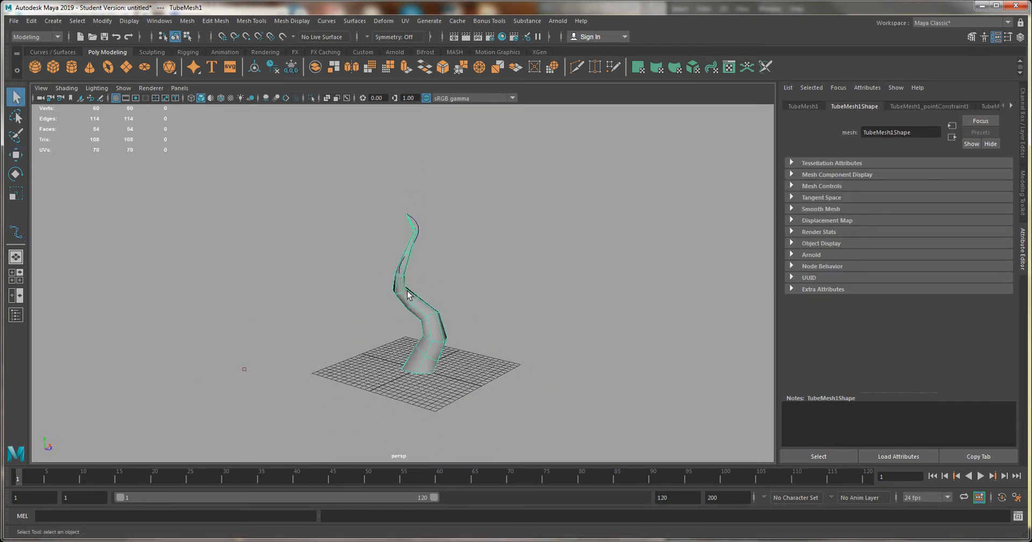
pyautogui.keyDown('alt'); pyautogui.moveTo(406, 292); pyautogui.dragTo(224, 117); pyautogui.keyUp('alt')
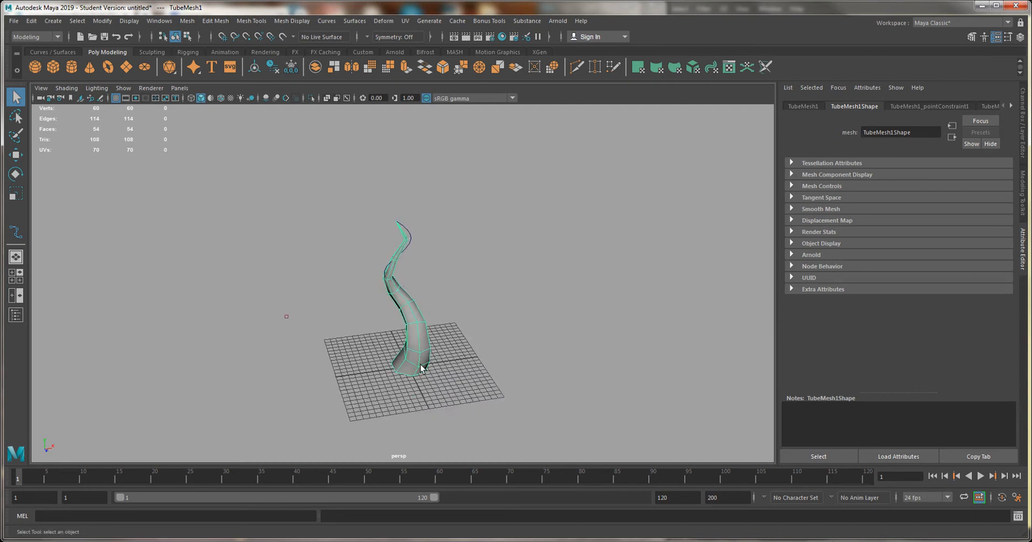
pyautogui.click(31, 23)
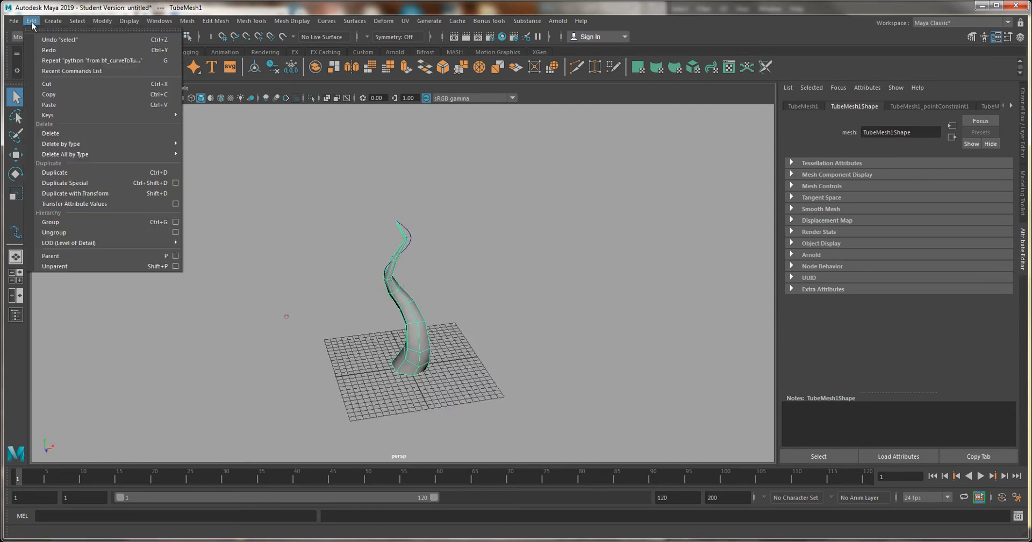
pyautogui.moveTo(102, 144)
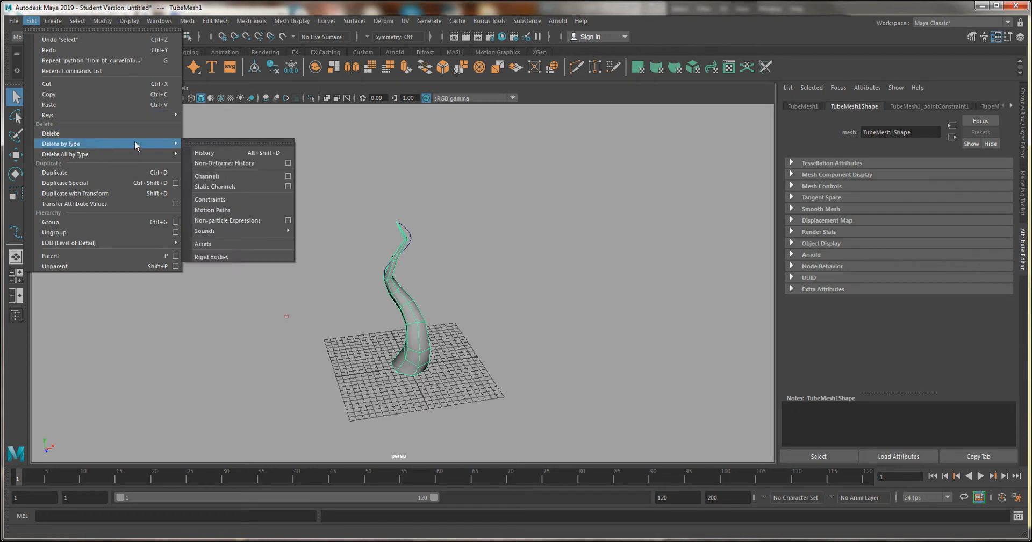
pyautogui.click(221, 150)
# Step: Try moving the tube mesh along X off its guide curve, and remove the guide curve from the scene
pyautogui.press('w')
pyautogui.click(468, 344)
pyautogui.click(426, 338)
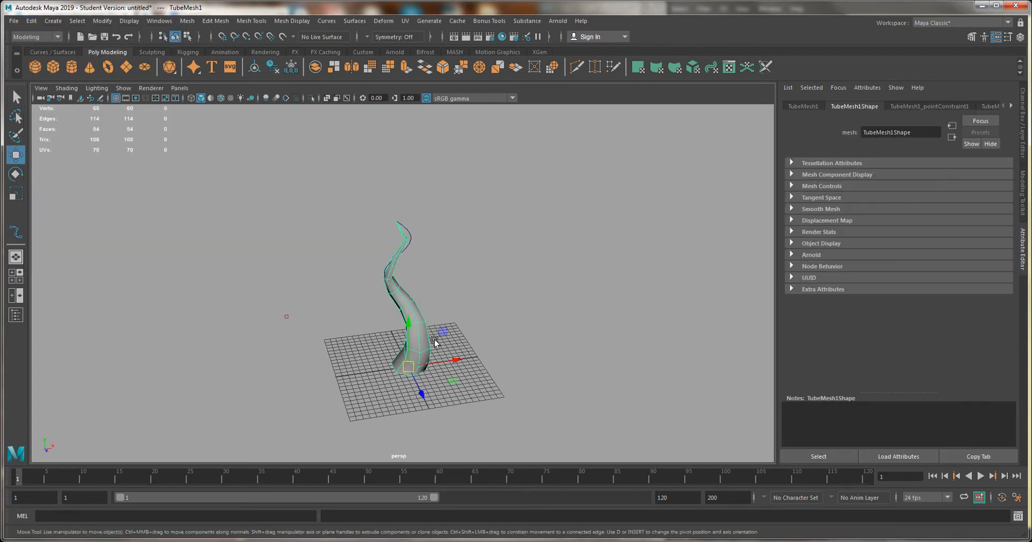
pyautogui.moveTo(458, 361); pyautogui.dragTo(374, 371)
pyautogui.moveTo(381, 237); pyautogui.dragTo(422, 282)
pyautogui.moveTo(381, 244); pyautogui.dragTo(321, 242, button='right')
pyautogui.moveTo(358, 248); pyautogui.dragTo(376, 286)
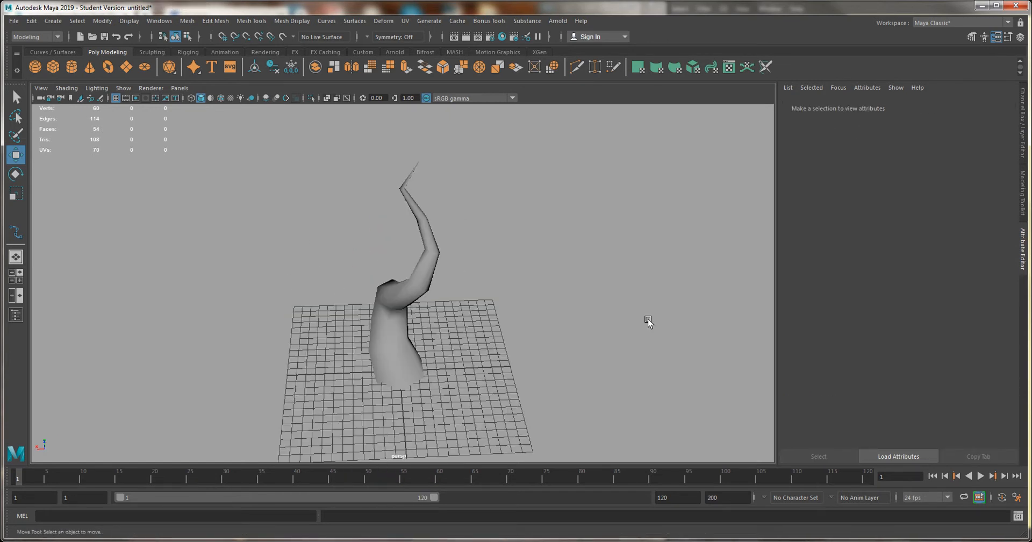
# Step: Examine the standalone tentacle mesh and the edge flow through its bends from several sides
pyautogui.keyDown('alt'); pyautogui.moveTo(498, 332); pyautogui.dragTo(165, 298); pyautogui.keyUp('alt')
pyautogui.click(405, 296)
pyautogui.keyDown('alt'); pyautogui.moveTo(405, 296); pyautogui.dragTo(307, 304); pyautogui.keyUp('alt')
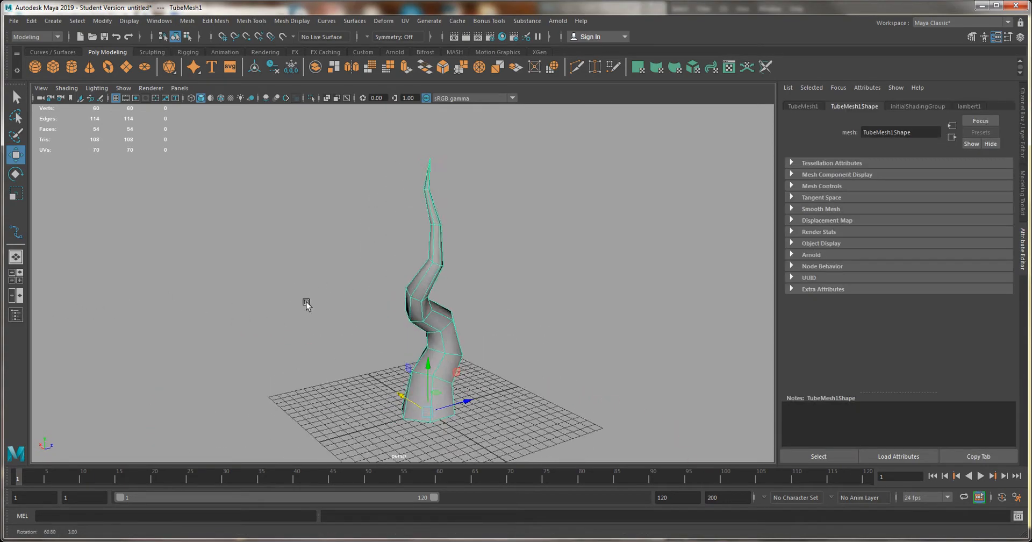
pyautogui.keyDown('alt'); pyautogui.moveTo(306, 304); pyautogui.dragTo(382, 336, button='right'); pyautogui.keyUp('alt')
pyautogui.keyDown('alt'); pyautogui.moveTo(382, 336); pyautogui.dragTo(352, 312); pyautogui.keyUp('alt')
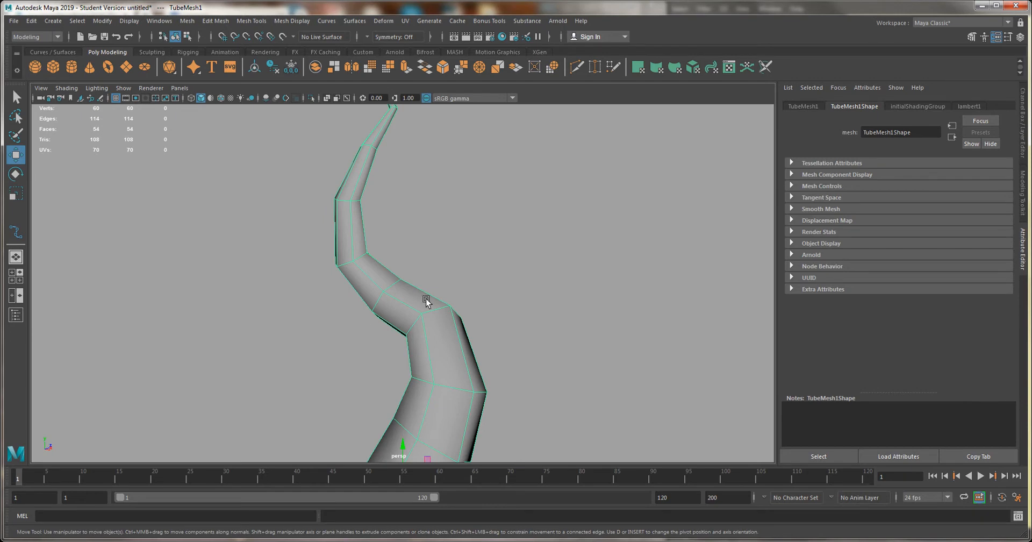
pyautogui.keyDown('alt'); pyautogui.moveTo(427, 302); pyautogui.dragTo(280, 326); pyautogui.keyUp('alt')
pyautogui.keyDown('alt'); pyautogui.moveTo(279, 327); pyautogui.dragTo(386, 295, button='right'); pyautogui.keyUp('alt')
pyautogui.keyDown('alt'); pyautogui.moveTo(386, 296); pyautogui.dragTo(430, 272); pyautogui.keyUp('alt')
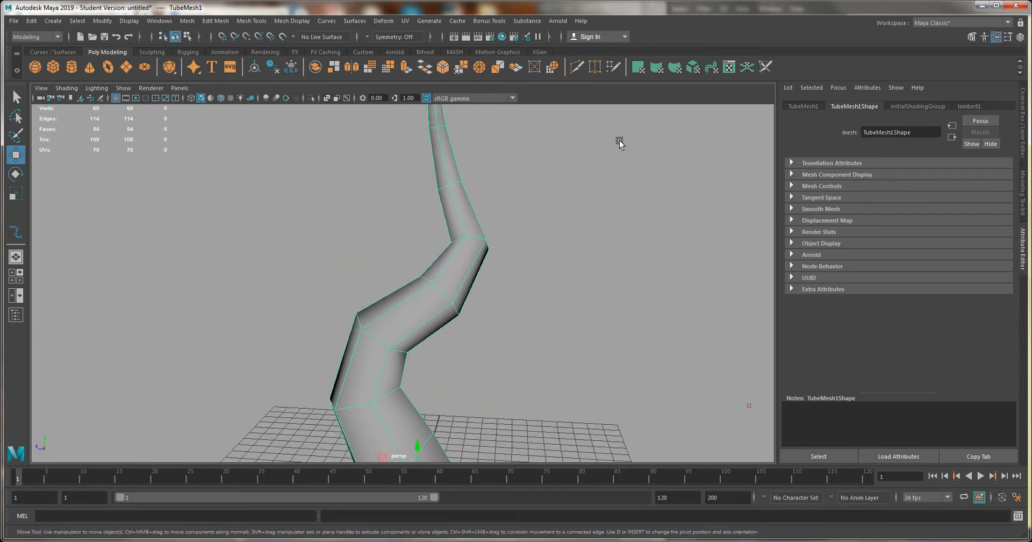
# Step: Try inserting an edge loop with the Multi-Cut tool just below the tentacle's upper bend and shifting the loop sideways
pyautogui.click(577, 68)
pyautogui.keyDown('ctrl'); pyautogui.click(462, 267); pyautogui.keyUp('ctrl')
pyautogui.press('w')
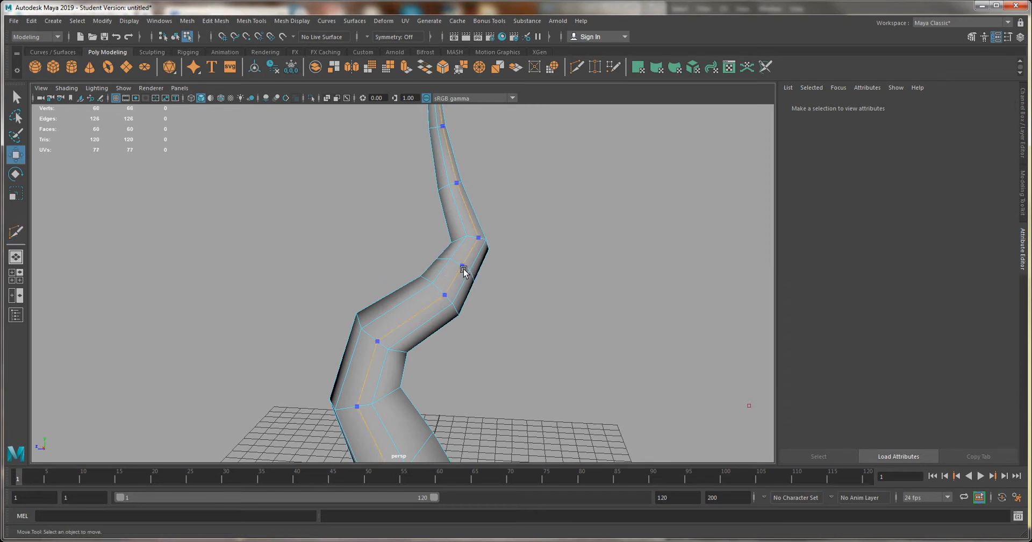
pyautogui.doubleClick(463, 270)
pyautogui.moveTo(461, 267); pyautogui.dragTo(439, 258)
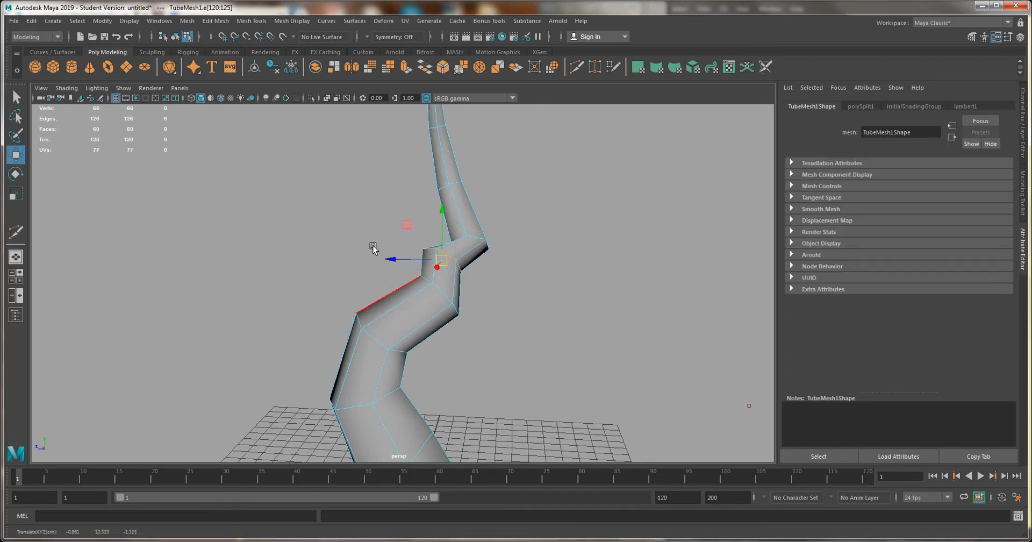
pyautogui.moveTo(387, 269); pyautogui.dragTo(380, 232, button='right')
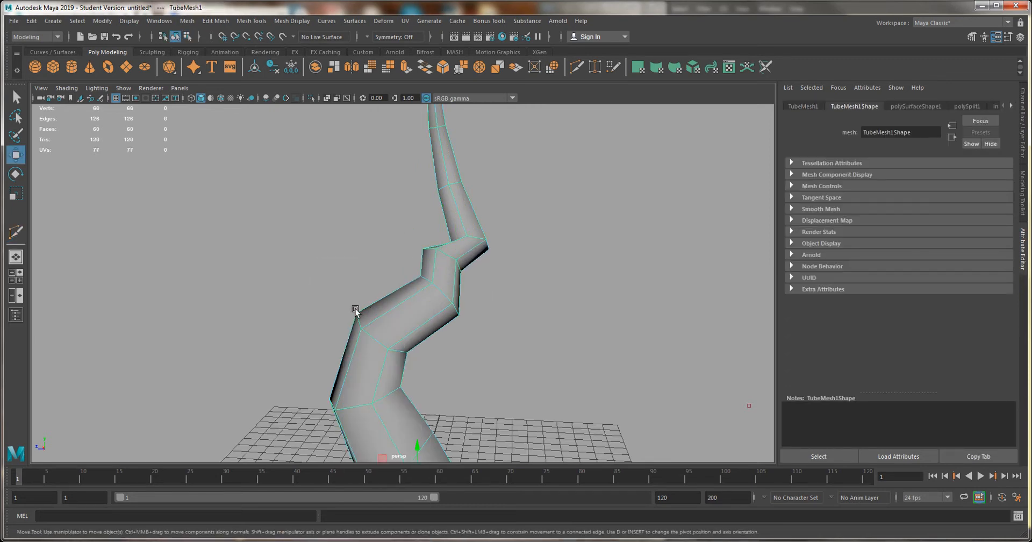
pyautogui.keyDown('alt'); pyautogui.moveTo(353, 306); pyautogui.dragTo(341, 240); pyautogui.keyUp('alt')
# Step: Undo the edge loop's move and its insertion on the tentacle
pyautogui.hotkey('ctrl', 'z')
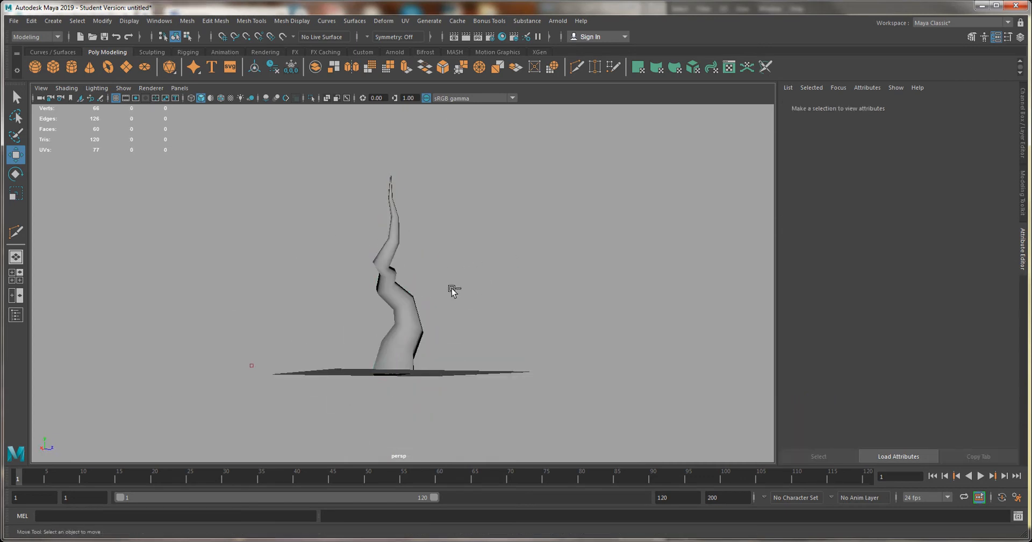
pyautogui.hotkey('ctrl', 'z')
pyautogui.keyDown('alt'); pyautogui.moveTo(463, 323); pyautogui.dragTo(346, 350); pyautogui.keyUp('alt')
pyautogui.click(347, 350)
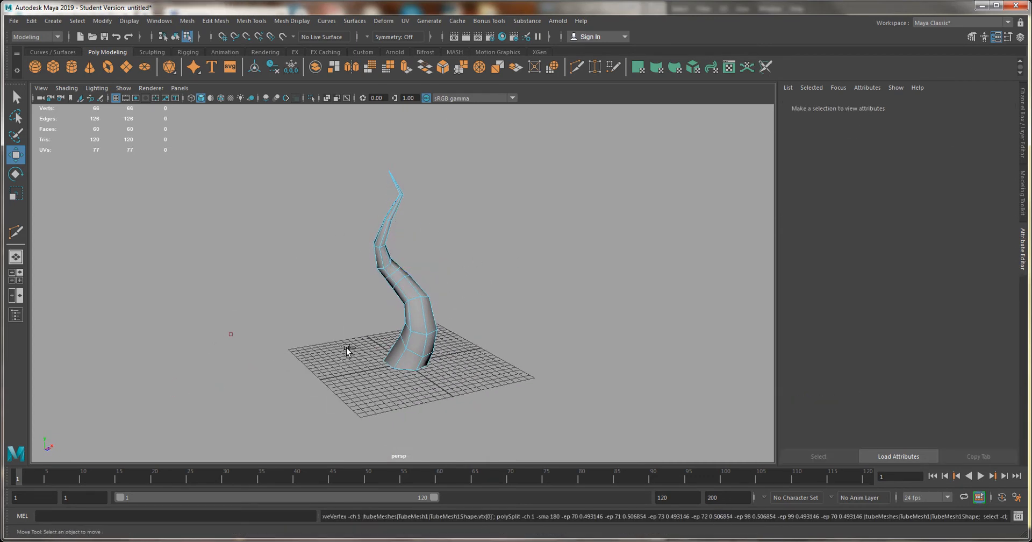
# Step: Open the UV Editor for the tentacle mesh and dock it with the UV Toolkit beside a widened viewport
pyautogui.click(396, 265)
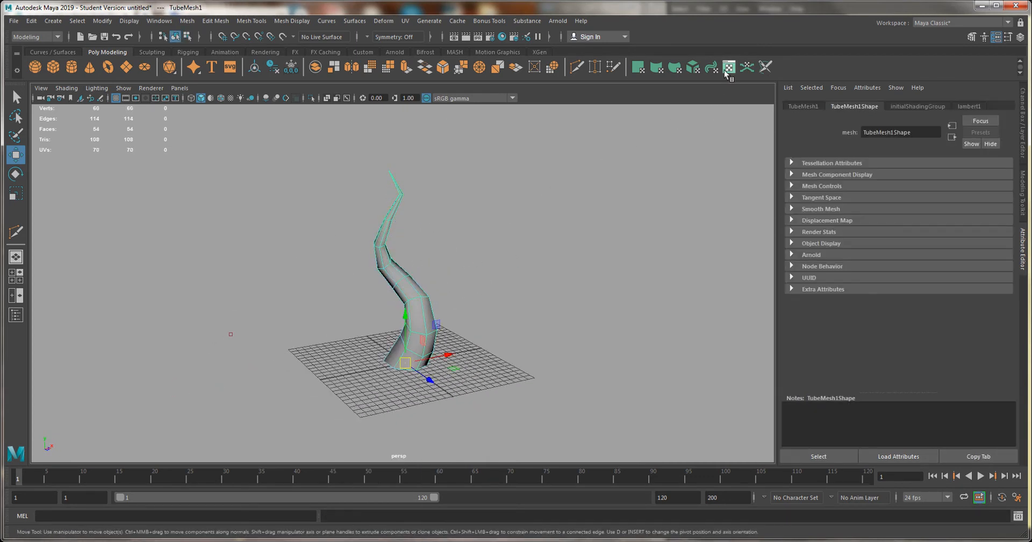
pyautogui.click(725, 71)
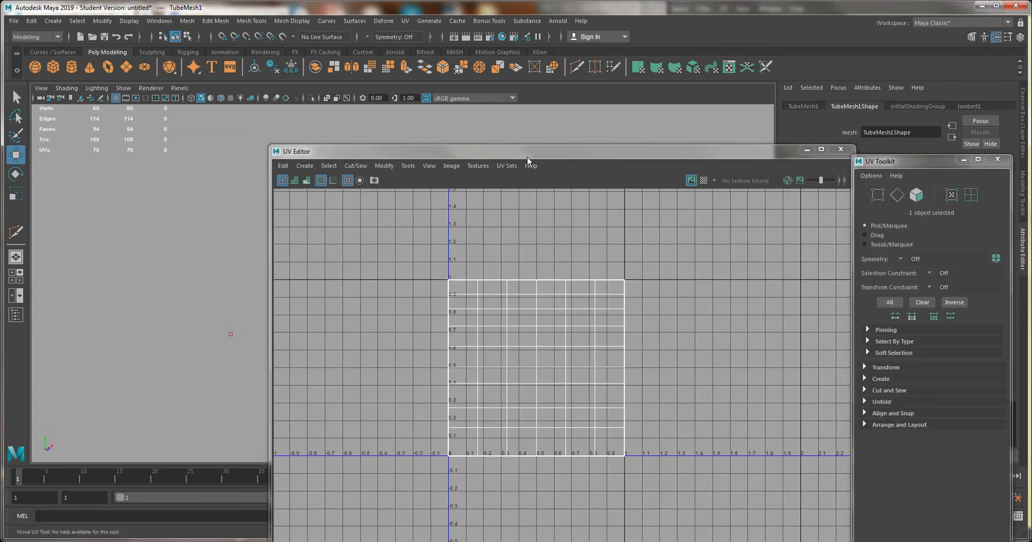
pyautogui.moveTo(527, 159); pyautogui.dragTo(758, 194)
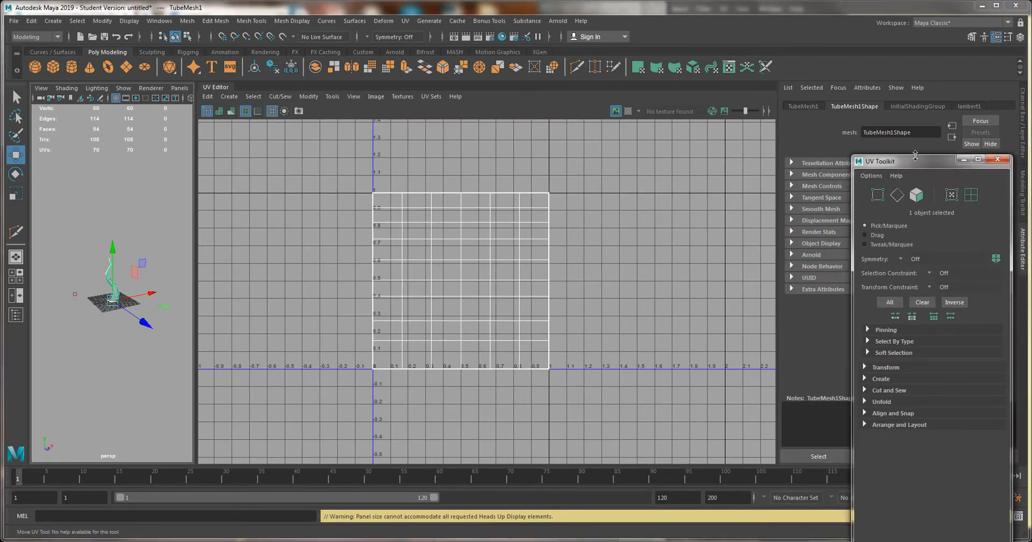
pyautogui.moveTo(919, 160); pyautogui.dragTo(502, 173)
pyautogui.moveTo(191, 262); pyautogui.dragTo(461, 265)
# Step: Switch the mesh to UV selection, hide the Attribute Editor and enlarge the UV Editor's working area
pyautogui.scroll(6, 259, 384)
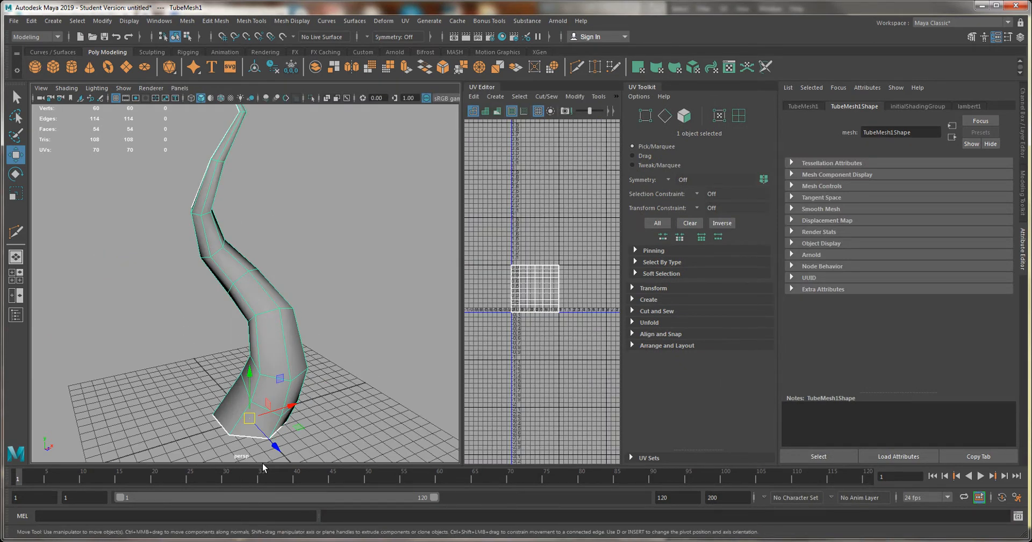
pyautogui.scroll(-2, 201, 316)
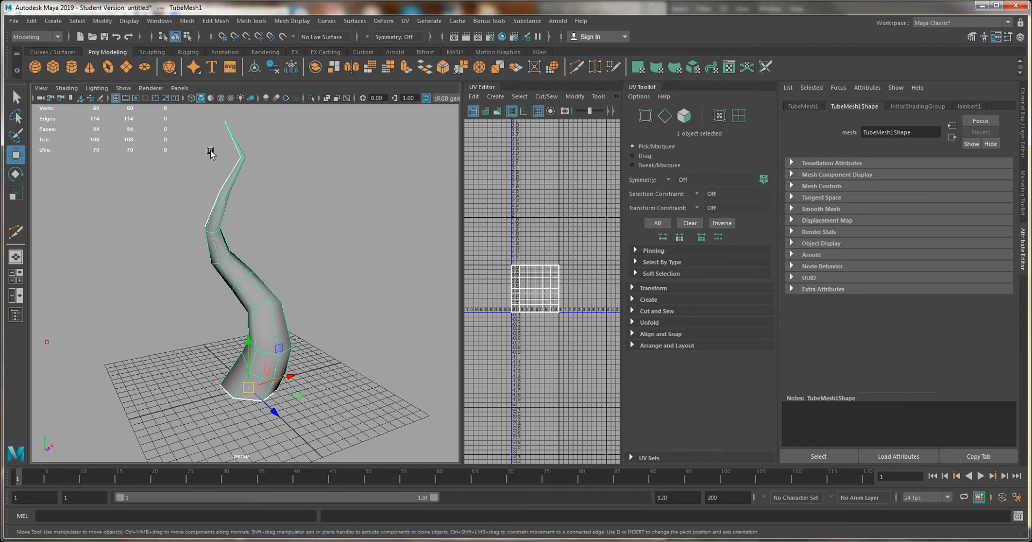
pyautogui.scroll(4, 466, 282)
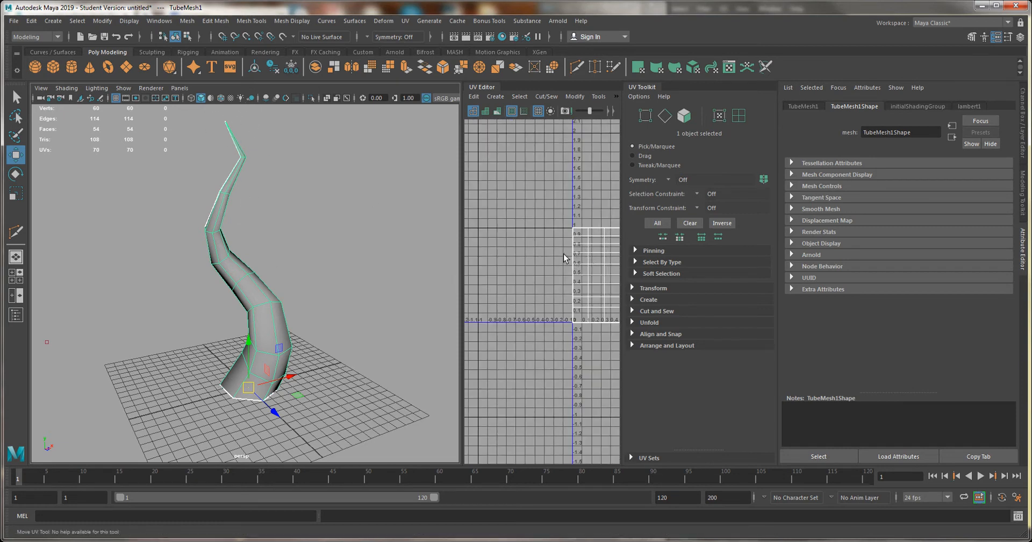
pyautogui.keyDown('alt'); pyautogui.moveTo(567, 262); pyautogui.dragTo(521, 255, button='middle'); pyautogui.keyUp('alt')
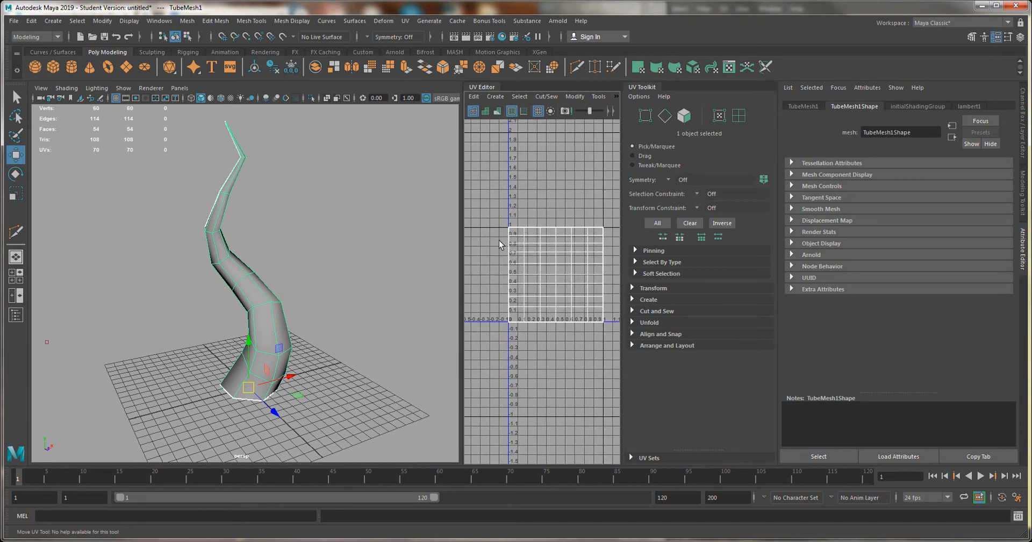
pyautogui.moveTo(499, 238); pyautogui.dragTo(539, 231, button='right')
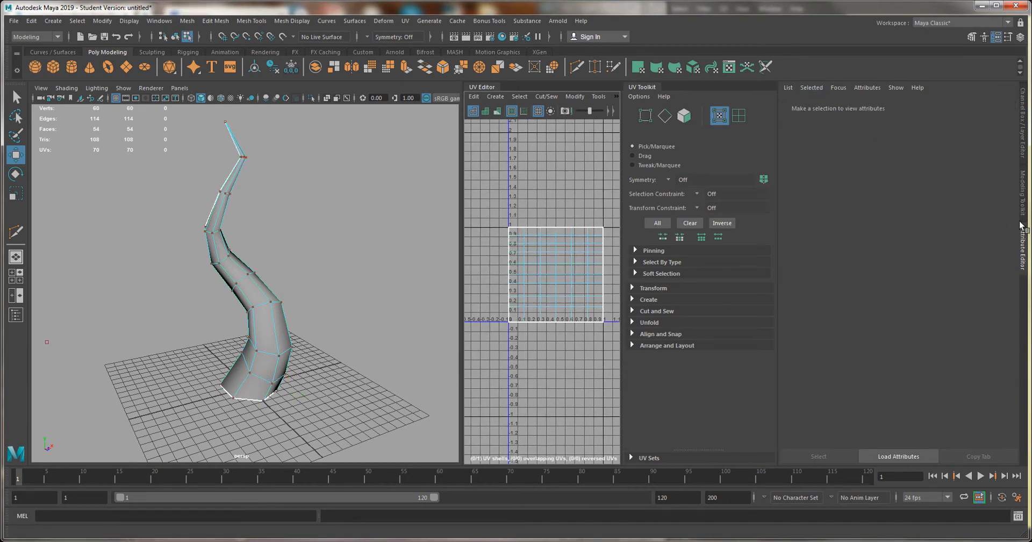
pyautogui.click(1023, 239)
pyautogui.moveTo(702, 166); pyautogui.dragTo(573, 165)
# Step: Display the checker pattern on the tentacle and examine its texture stretching from base to tip
pyautogui.click(713, 111)
pyautogui.keyDown('alt'); pyautogui.moveTo(394, 212); pyautogui.dragTo(426, 349); pyautogui.keyUp('alt')
pyautogui.keyDown('alt'); pyautogui.moveTo(425, 349); pyautogui.dragTo(374, 246, button='right'); pyautogui.keyUp('alt')
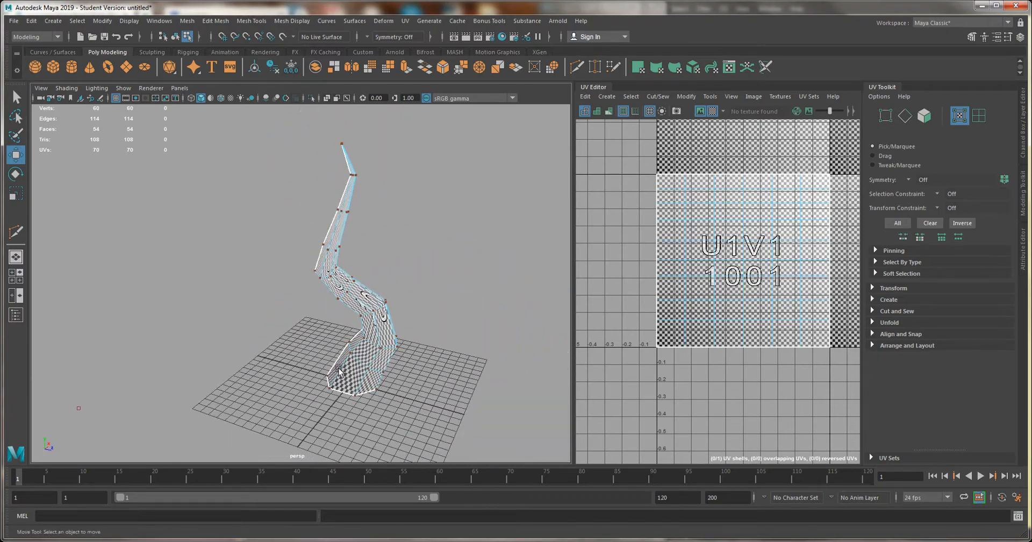
pyautogui.keyDown('alt'); pyautogui.moveTo(286, 280); pyautogui.dragTo(75, 254); pyautogui.keyUp('alt')
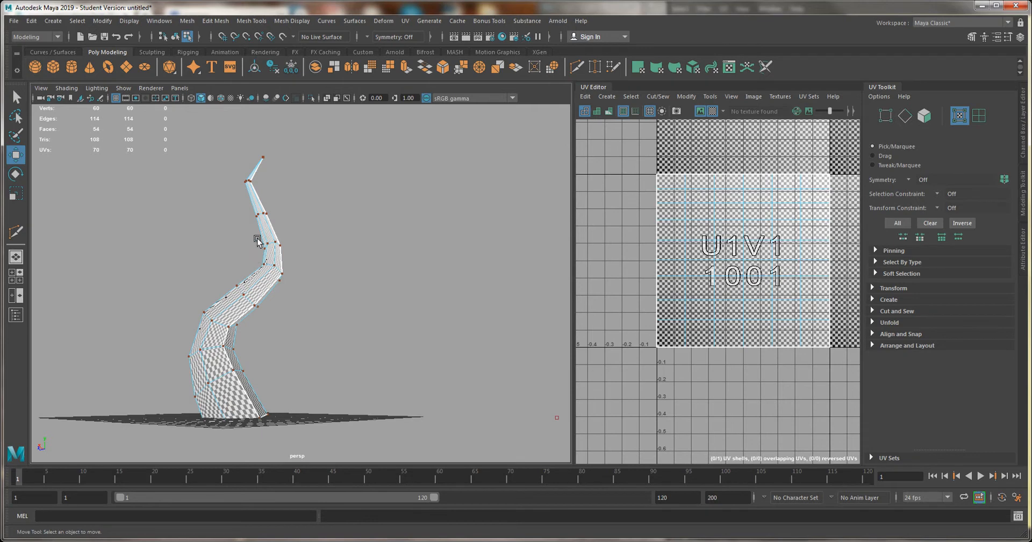
pyautogui.keyDown('alt'); pyautogui.moveTo(234, 333); pyautogui.dragTo(276, 392); pyautogui.keyUp('alt')
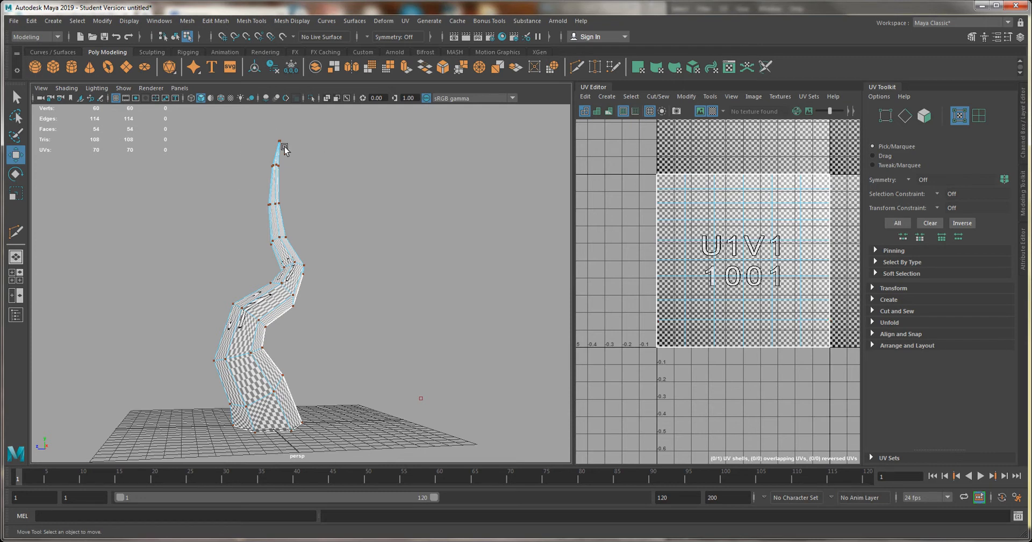
pyautogui.keyDown('alt'); pyautogui.moveTo(320, 353); pyautogui.dragTo(302, 198); pyautogui.keyUp('alt')
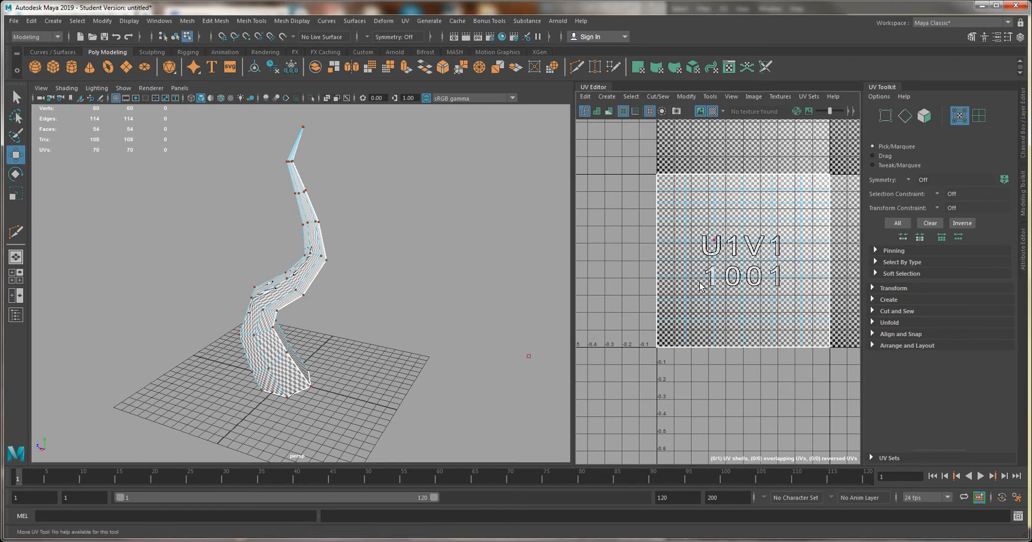
# Step: Turn off the checker pattern, and select and unfold all of the tentacle's UVs
pyautogui.moveTo(701, 280); pyautogui.dragTo(725, 275, button='right')
pyautogui.click(712, 112)
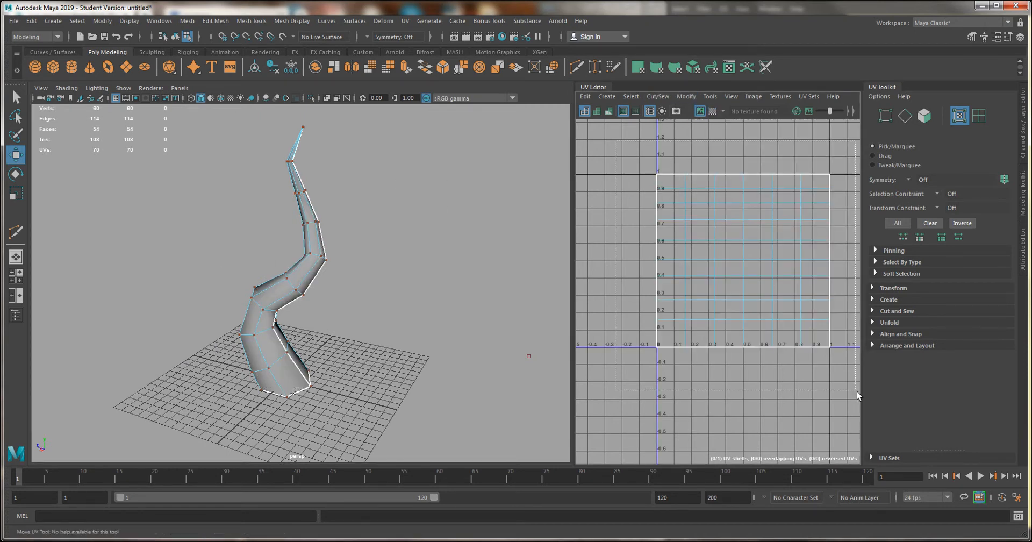
pyautogui.moveTo(857, 395); pyautogui.dragTo(857, 395)
pyautogui.click(686, 96)
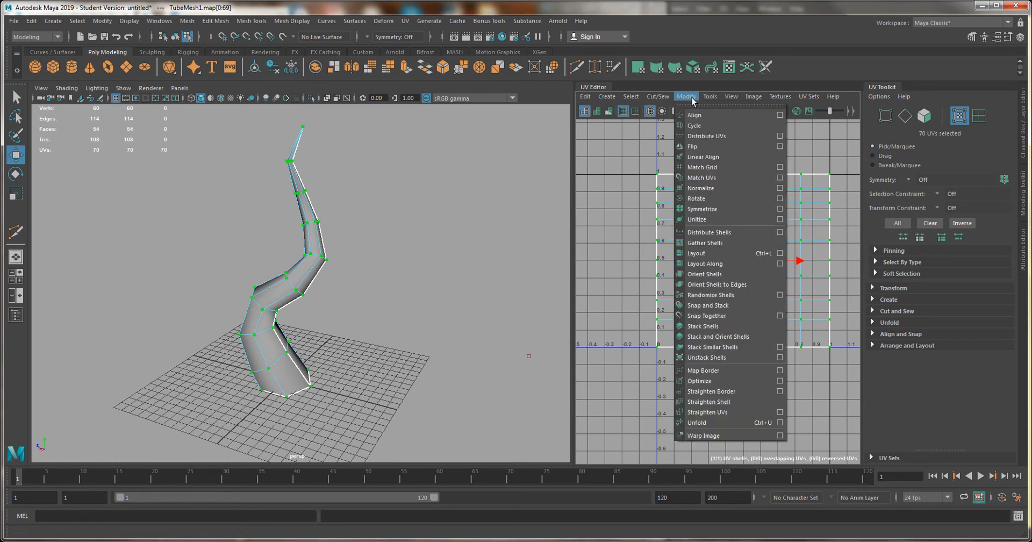
pyautogui.click(710, 423)
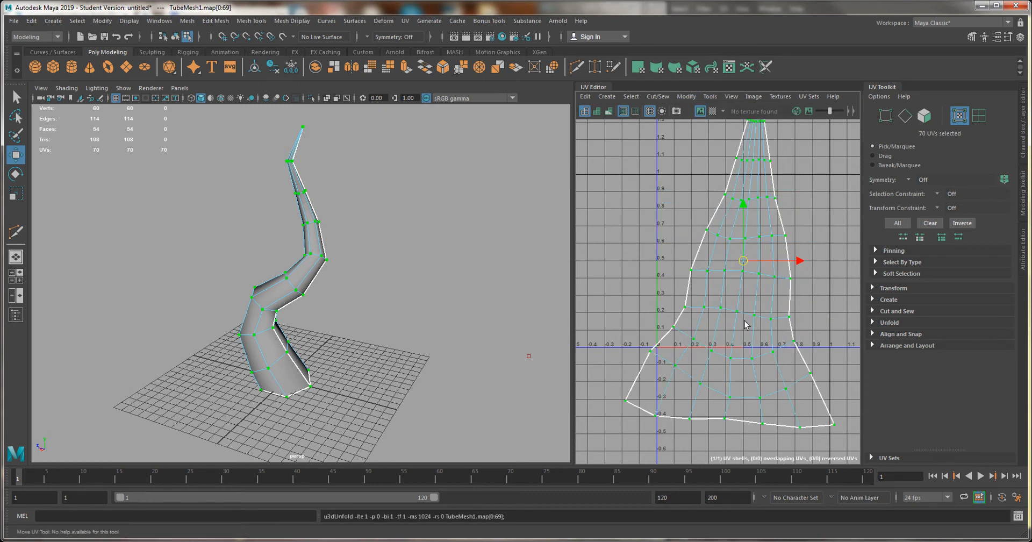
# Step: Show the checker pattern on the unfolded tentacle and examine its distribution up close
pyautogui.scroll(-5, 745, 324)
pyautogui.scroll(2, 695, 242)
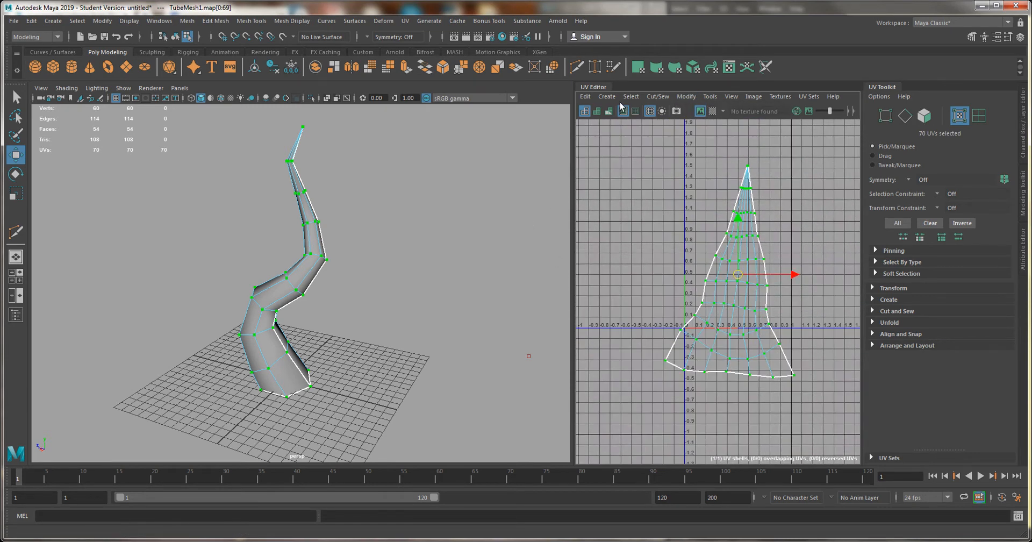
pyautogui.click(712, 111)
pyautogui.scroll(5, 437, 348)
pyautogui.moveTo(437, 348)
pyautogui.keyDown('alt'); pyautogui.mouseDown()
pyautogui.moveTo(438, 196)
pyautogui.moveTo(405, 277)
pyautogui.moveTo(528, 281)
pyautogui.moveTo(523, 242)
pyautogui.moveTo(493, 339)
pyautogui.moveTo(455, 337)
pyautogui.mouseUp(); pyautogui.keyUp('alt')
pyautogui.keyDown('alt'); pyautogui.moveTo(332, 228); pyautogui.dragTo(416, 367); pyautogui.keyUp('alt')
# Step: Scale the unfolded UV shell down uniformly so it fits inside the U1V1 tile, and check the checkers on the mesh
pyautogui.keyDown('alt'); pyautogui.moveTo(759, 302); pyautogui.dragTo(726, 274, button='right'); pyautogui.keyUp('alt')
pyautogui.press('r')
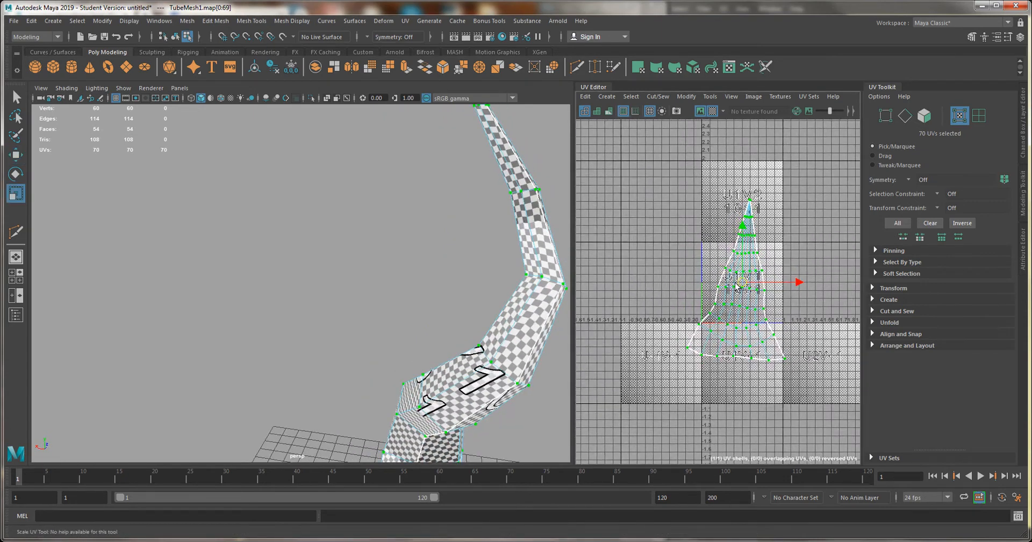
pyautogui.moveTo(742, 283); pyautogui.dragTo(705, 288)
pyautogui.scroll(3, 711, 288)
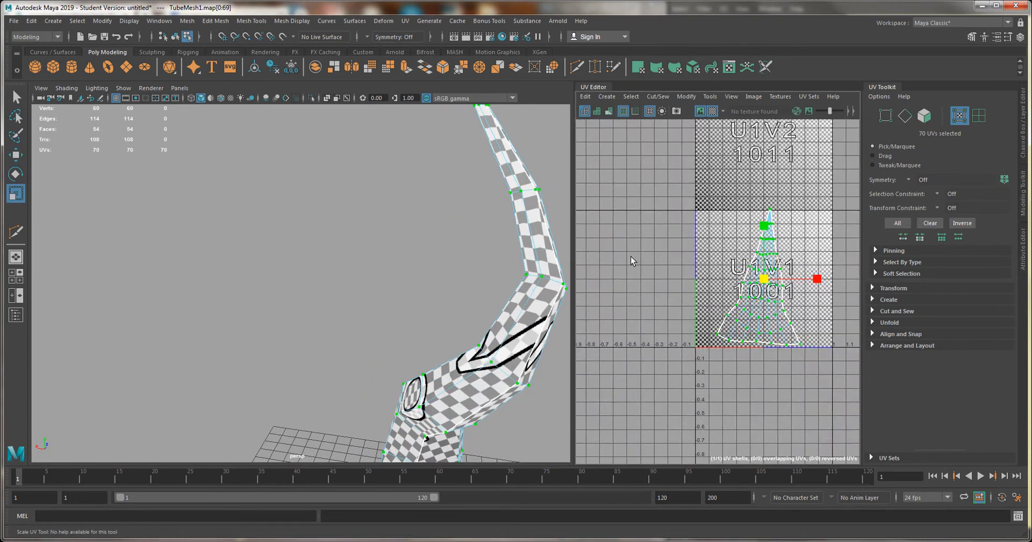
pyautogui.keyDown('alt'); pyautogui.moveTo(380, 300); pyautogui.dragTo(130, 210); pyautogui.keyUp('alt')
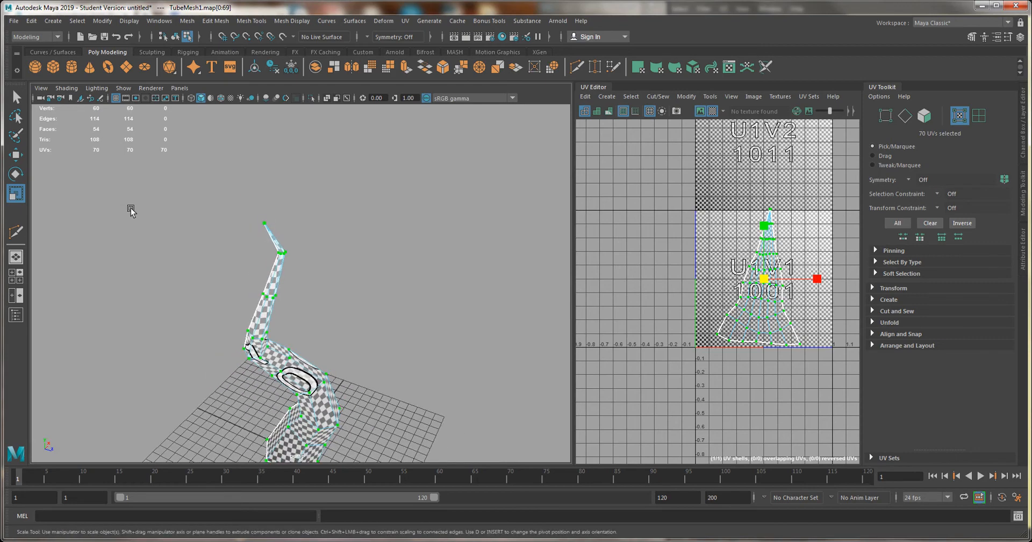
# Step: Hide the checker pattern and return the tentacle mesh to object mode
pyautogui.press('space')
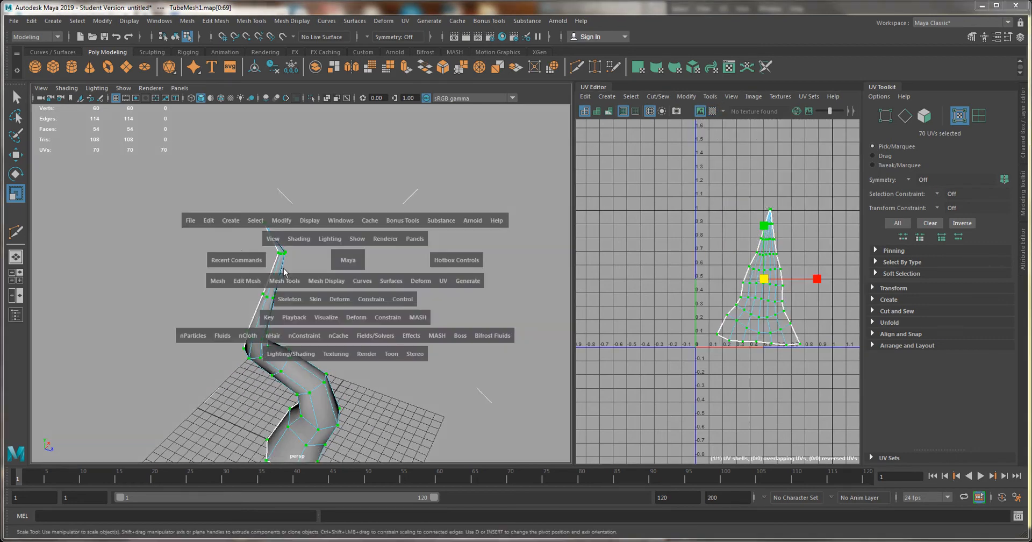
pyautogui.press('F8')
pyautogui.keyDown('alt'); pyautogui.moveTo(350, 263); pyautogui.dragTo(390, 175, button='middle'); pyautogui.keyUp('alt')
pyautogui.keyDown('alt'); pyautogui.moveTo(390, 175); pyautogui.dragTo(312, 260); pyautogui.keyUp('alt')
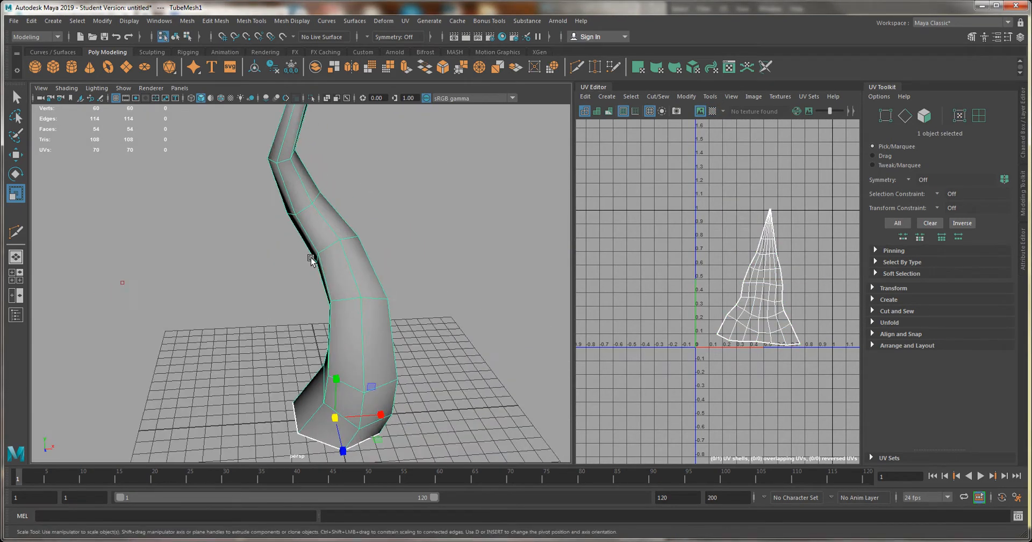
# Step: Scale the edge loop at the tentacle's lower bend inward until the tube is pinched there
pyautogui.keyDown('alt'); pyautogui.moveTo(311, 260); pyautogui.dragTo(271, 208, button='middle'); pyautogui.keyUp('alt')
pyautogui.keyDown('alt'); pyautogui.moveTo(382, 336); pyautogui.dragTo(218, 274); pyautogui.keyUp('alt')
pyautogui.keyDown('alt'); pyautogui.moveTo(259, 313); pyautogui.dragTo(276, 367, button='middle'); pyautogui.keyUp('alt')
pyautogui.moveTo(294, 284); pyautogui.dragTo(290, 311, button='right')
pyautogui.keyDown('alt'); pyautogui.moveTo(357, 324); pyautogui.dragTo(287, 314); pyautogui.keyUp('alt')
pyautogui.moveTo(266, 277); pyautogui.dragTo(326, 242, button='right')
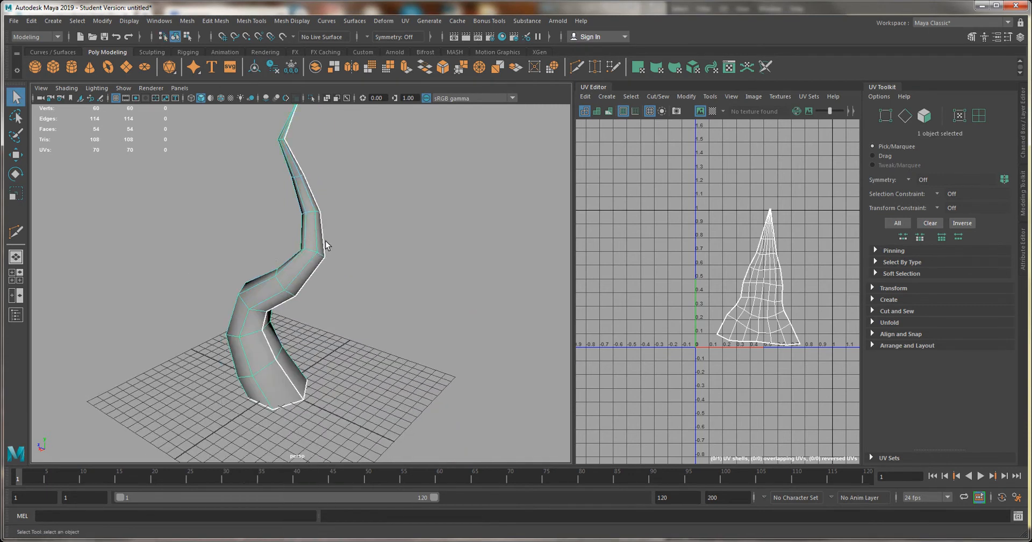
pyautogui.press('F10')
pyautogui.doubleClick(311, 251)
pyautogui.press('r')
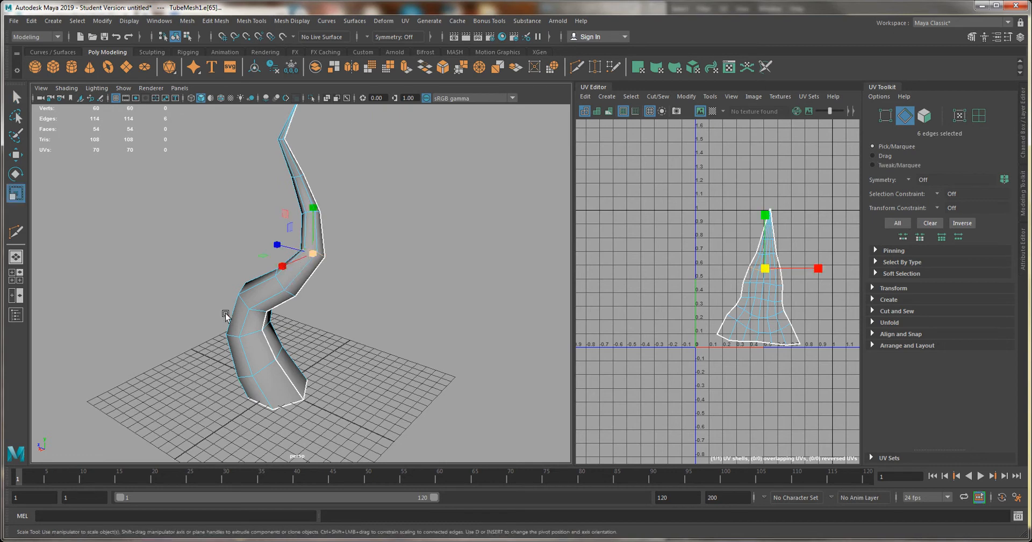
pyautogui.doubleClick(247, 302)
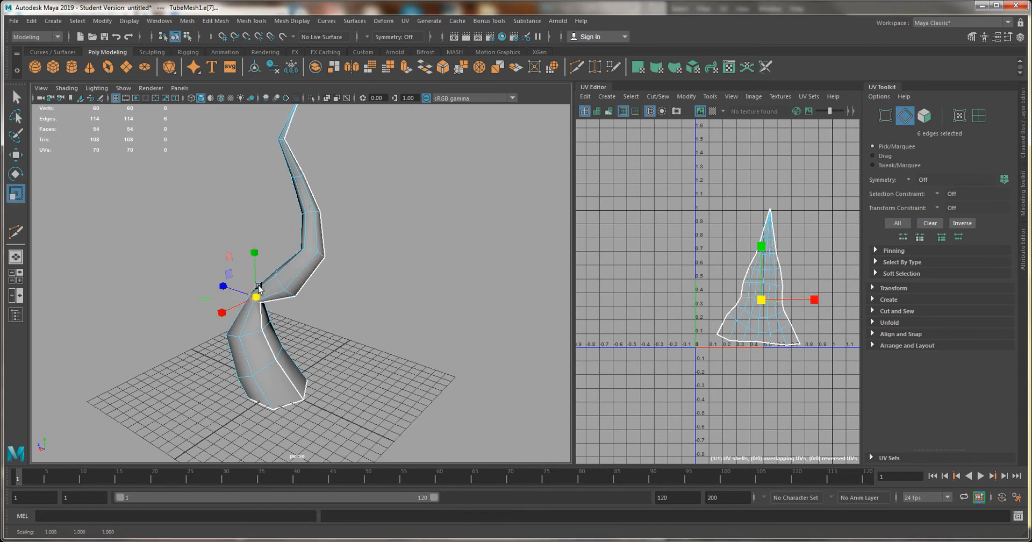
# Step: Scale up the edge loop just above the pinch and another one higher up to make the tentacle bulge
pyautogui.doubleClick(276, 282)
pyautogui.moveTo(286, 282); pyautogui.dragTo(298, 282)
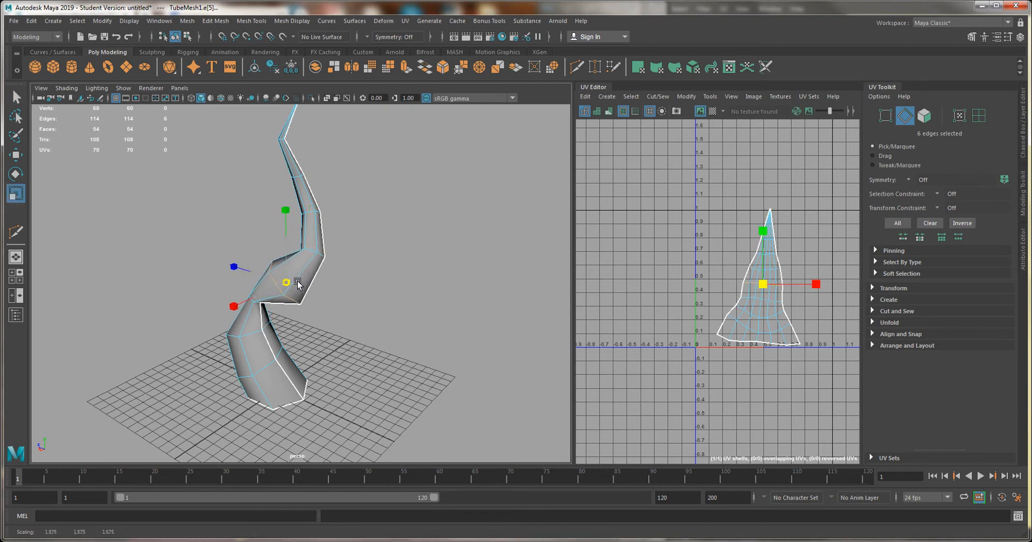
pyautogui.doubleClick(310, 212)
pyautogui.moveTo(312, 213); pyautogui.dragTo(336, 212)
pyautogui.keyDown('alt'); pyautogui.moveTo(290, 255); pyautogui.dragTo(365, 318); pyautogui.keyUp('alt')
pyautogui.keyDown('alt'); pyautogui.moveTo(325, 361); pyautogui.dragTo(323, 290); pyautogui.keyUp('alt')
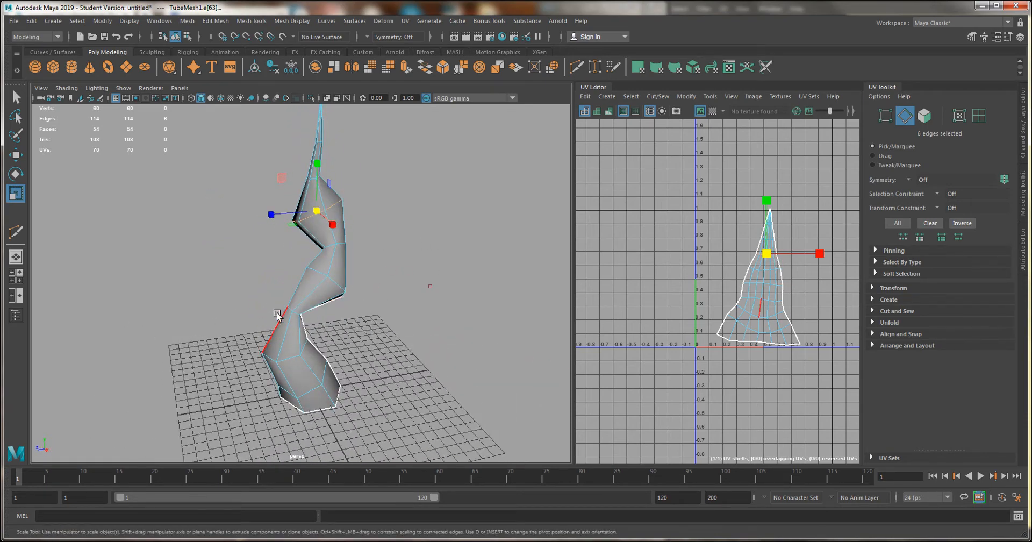
# Step: Select three edge loops around the narrow parts of the tentacle and cut the UVs along them
pyautogui.keyDown('alt'); pyautogui.moveTo(278, 314); pyautogui.dragTo(305, 373, button='right'); pyautogui.keyUp('alt')
pyautogui.keyDown('alt'); pyautogui.moveTo(283, 353); pyautogui.dragTo(267, 298, button='middle'); pyautogui.keyUp('alt')
pyautogui.press('w')
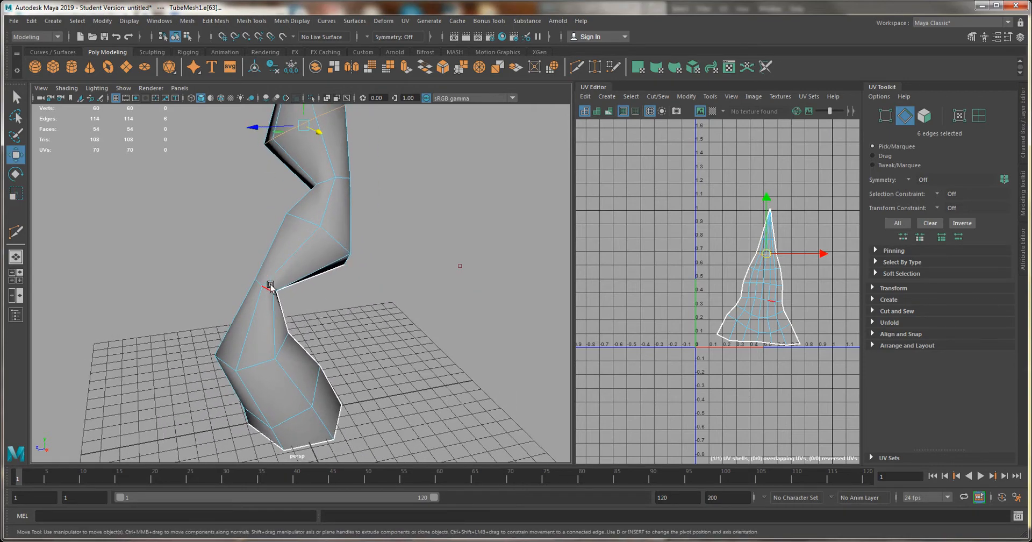
pyautogui.keyDown('alt'); pyautogui.moveTo(303, 247); pyautogui.dragTo(318, 219); pyautogui.keyUp('alt')
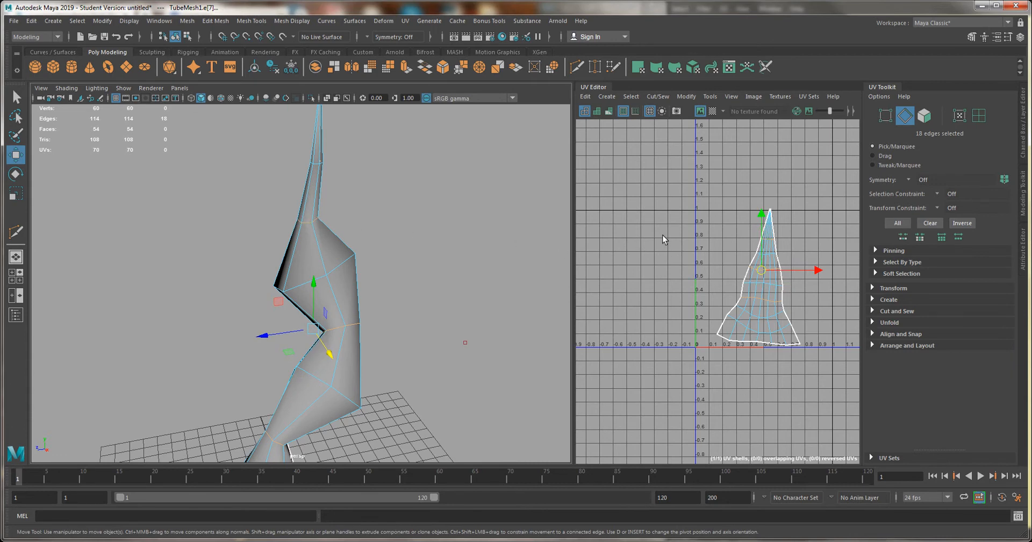
pyautogui.hotkey('shift', 'x')
# Step: Move the tentacle's cut UV shells apart, placing the lowest one below the tile and the next one beside it
pyautogui.moveTo(726, 250); pyautogui.dragTo(660, 227, button='right')
pyautogui.click(758, 321)
pyautogui.moveTo(758, 320); pyautogui.dragTo(747, 391)
pyautogui.click(751, 281)
pyautogui.moveTo(751, 280); pyautogui.dragTo(730, 317)
pyautogui.click(765, 266)
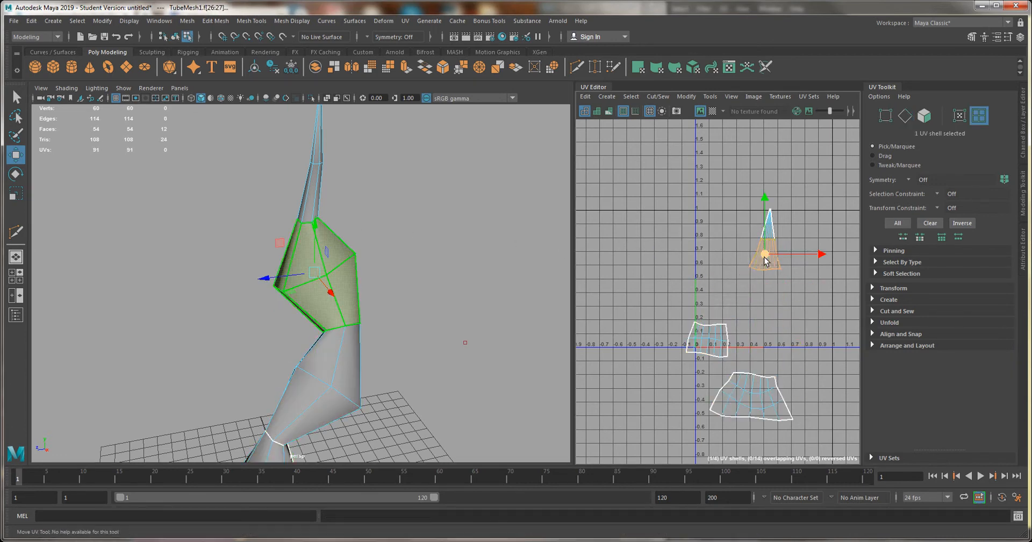
# Step: Examine the UV seams at the tentacle's narrow rings and select the vertices of the lowest ring to check its UV borders
pyautogui.keyDown('alt'); pyautogui.moveTo(348, 333); pyautogui.dragTo(199, 289, button='right'); pyautogui.keyUp('alt')
pyautogui.keyDown('alt'); pyautogui.moveTo(196, 290); pyautogui.dragTo(280, 284); pyautogui.keyUp('alt')
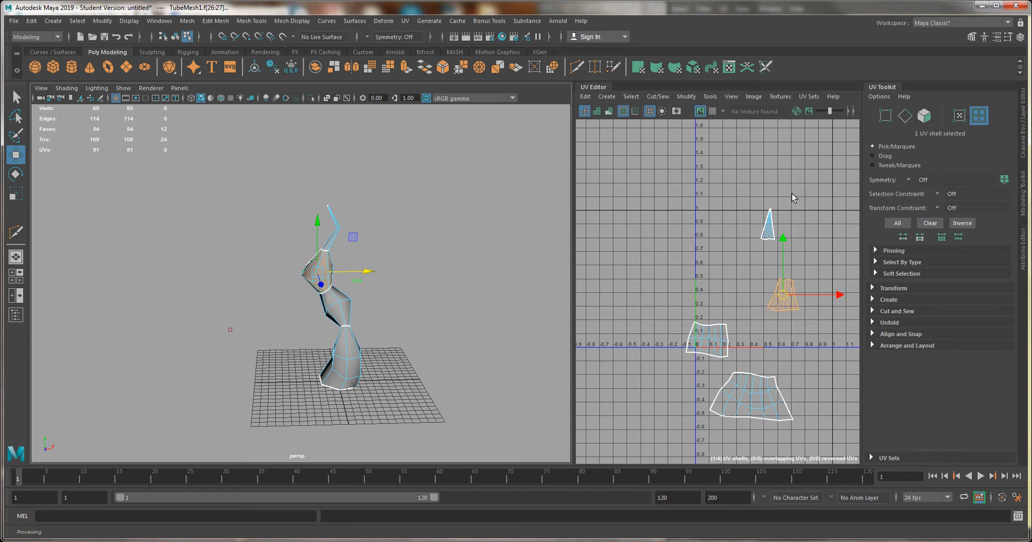
pyautogui.scroll(6, 398, 326)
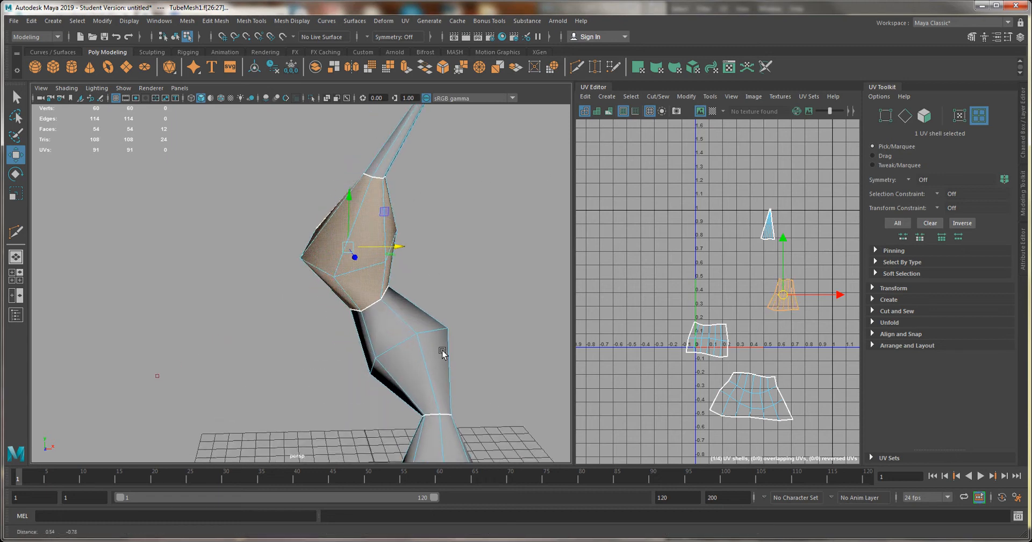
pyautogui.scroll(6, 399, 326)
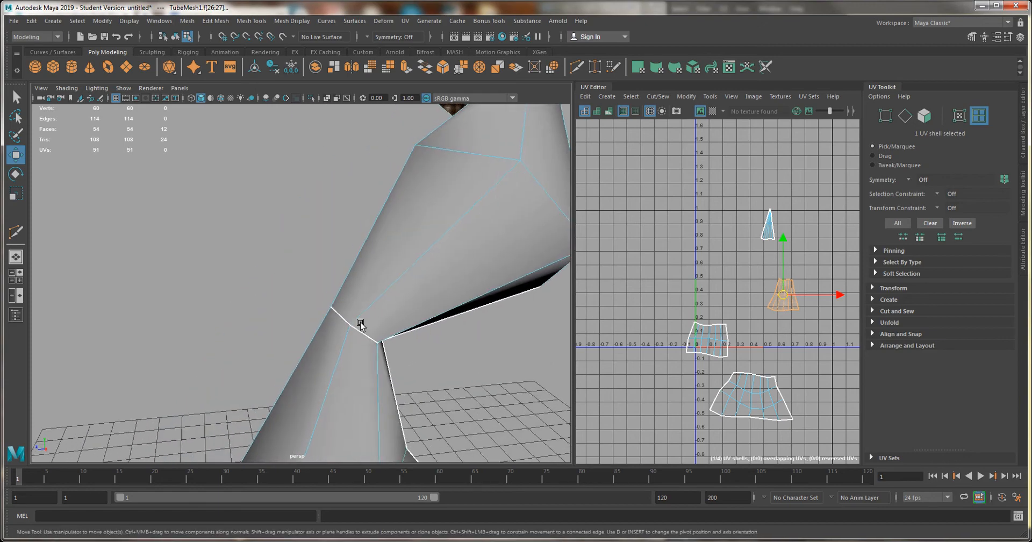
pyautogui.keyDown('alt'); pyautogui.moveTo(331, 306); pyautogui.dragTo(268, 237); pyautogui.keyUp('alt')
pyautogui.keyDown('alt'); pyautogui.moveTo(268, 237); pyautogui.dragTo(371, 309, button='middle'); pyautogui.keyUp('alt')
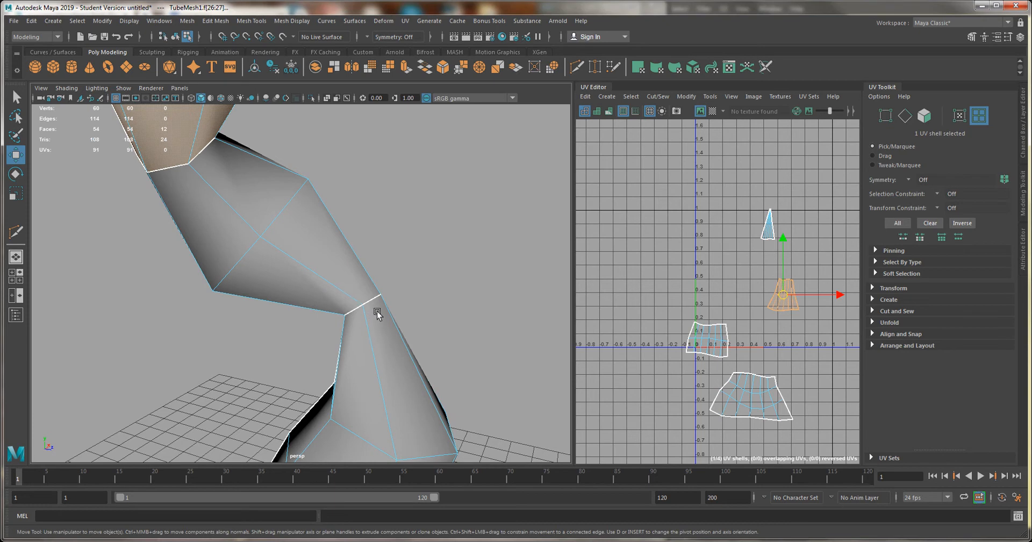
pyautogui.keyDown('alt'); pyautogui.moveTo(394, 302); pyautogui.dragTo(516, 353); pyautogui.keyUp('alt')
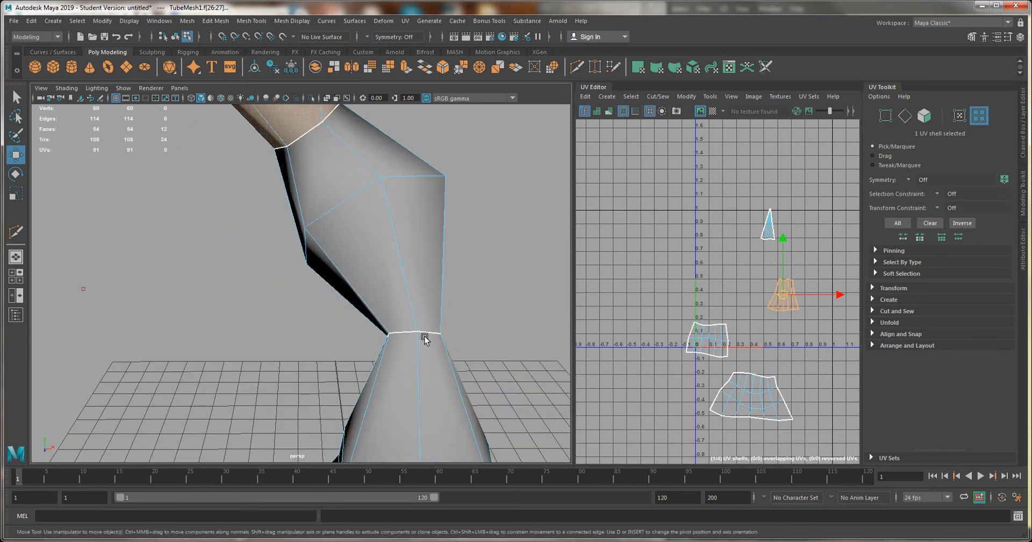
pyautogui.moveTo(447, 265); pyautogui.dragTo(347, 270, button='right')
pyautogui.moveTo(334, 288); pyautogui.dragTo(501, 354)
pyautogui.keyDown('alt'); pyautogui.moveTo(405, 349); pyautogui.dragTo(350, 321); pyautogui.keyUp('alt')
pyautogui.keyDown('alt'); pyautogui.moveTo(350, 320); pyautogui.dragTo(193, 288, button='right'); pyautogui.keyUp('alt')
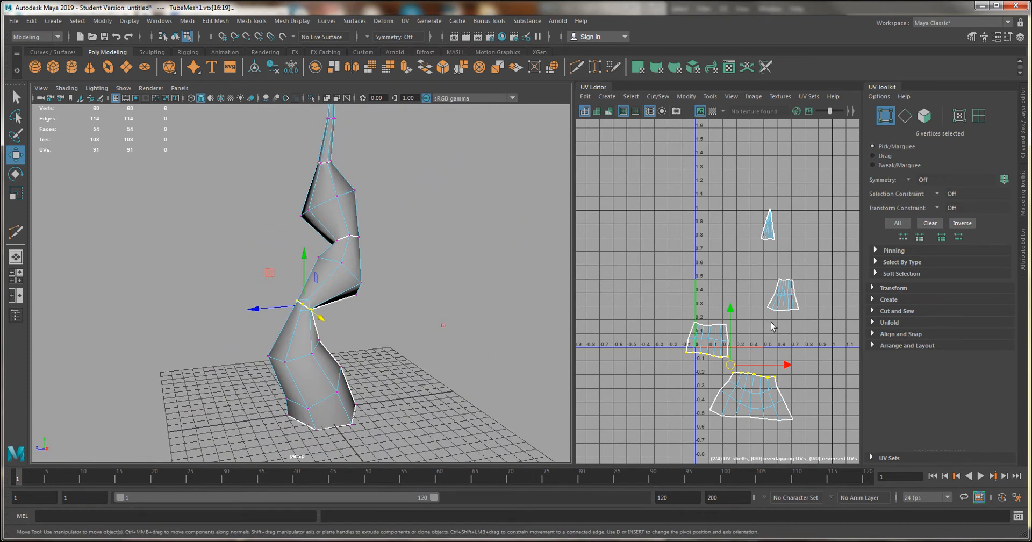
# Step: Undo the UV shell moves, the UV cuts and the edge loop scaling on the tentacle
pyautogui.hotkey('ctrl', 'z')
pyautogui.hotkey('ctrl', 'z')
pyautogui.hotkey('ctrl', 'z')
pyautogui.hotkey('ctrl', 'z')
pyautogui.hotkey('ctrl', 'z')
pyautogui.hotkey('ctrl', 'z')
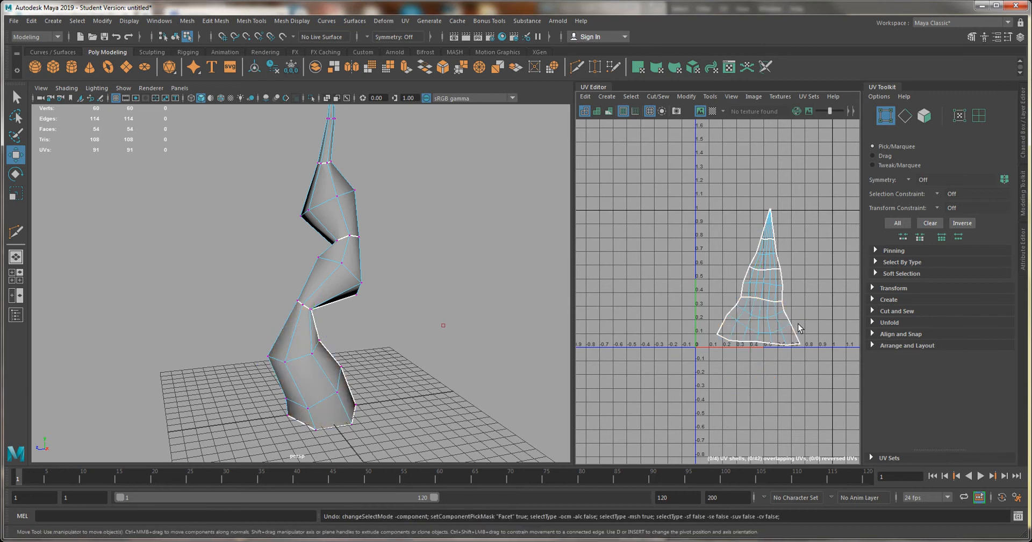
pyautogui.hotkey('ctrl', 'z')
pyautogui.hotkey('ctrl', 'z')
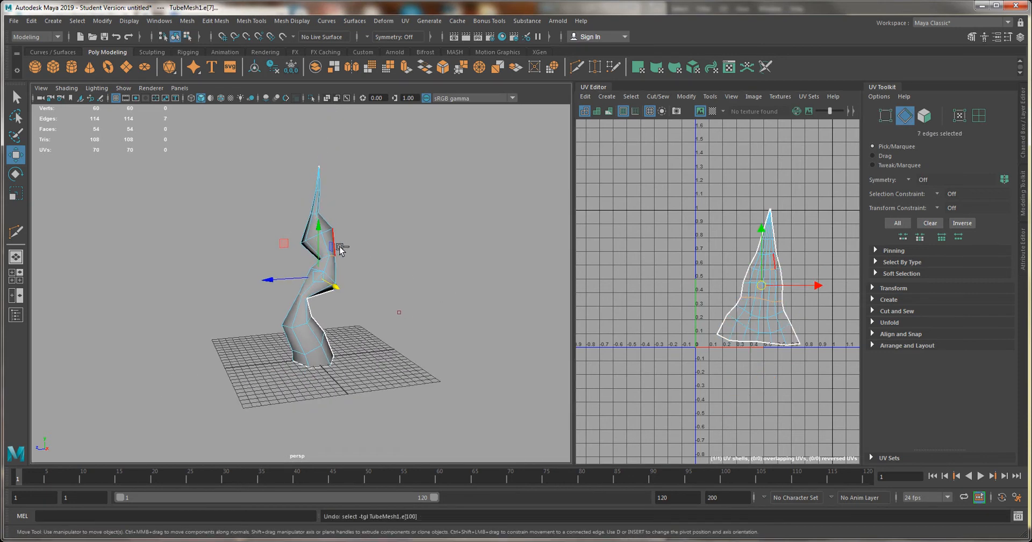
pyautogui.hotkey('ctrl', 'z')
pyautogui.hotkey('ctrl', 'z')
pyautogui.hotkey('ctrl', 'z')
pyautogui.hotkey('ctrl', 'z')
pyautogui.hotkey('ctrl', 'z')
pyautogui.hotkey('ctrl', 'z')
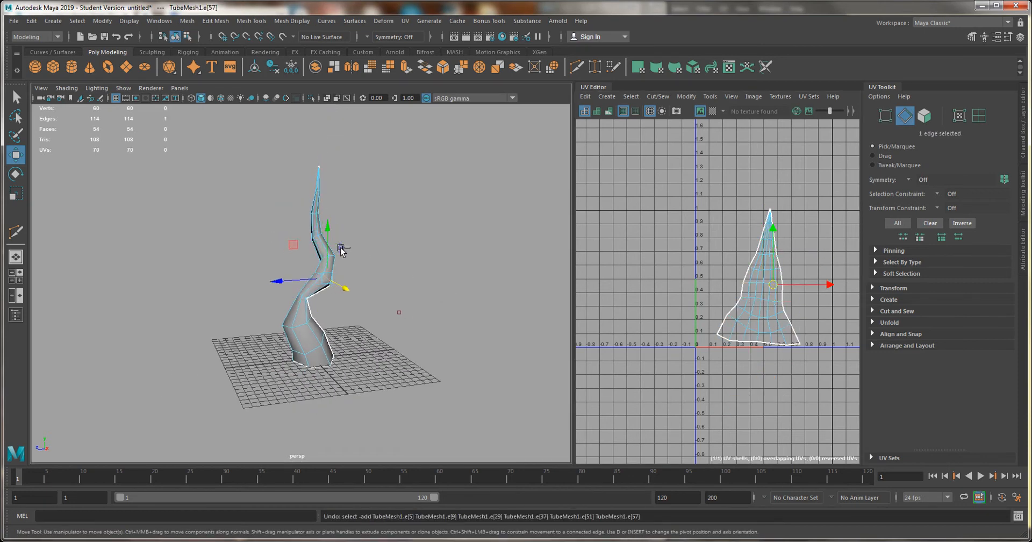
# Step: Return the tentacle mesh to object mode and deselect it
pyautogui.keyDown('alt'); pyautogui.moveTo(393, 285); pyautogui.dragTo(282, 264); pyautogui.keyUp('alt')
pyautogui.press('q')
pyautogui.moveTo(282, 265); pyautogui.dragTo(338, 250, button='right')
pyautogui.click(355, 317)
pyautogui.keyDown('alt'); pyautogui.moveTo(357, 319); pyautogui.dragTo(441, 347); pyautogui.keyUp('alt')
pyautogui.keyDown('alt'); pyautogui.moveTo(440, 347); pyautogui.dragTo(169, 114, button='right'); pyautogui.keyUp('alt')
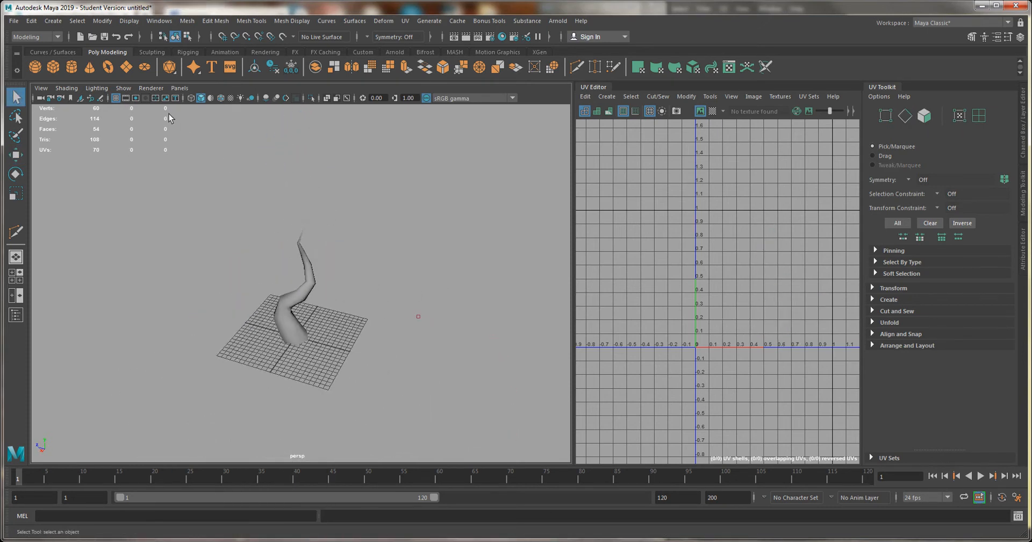
# Step: Draw five separate gently bent EP curves in a row beside the tentacle
pyautogui.click(59, 53)
pyautogui.click(72, 67)
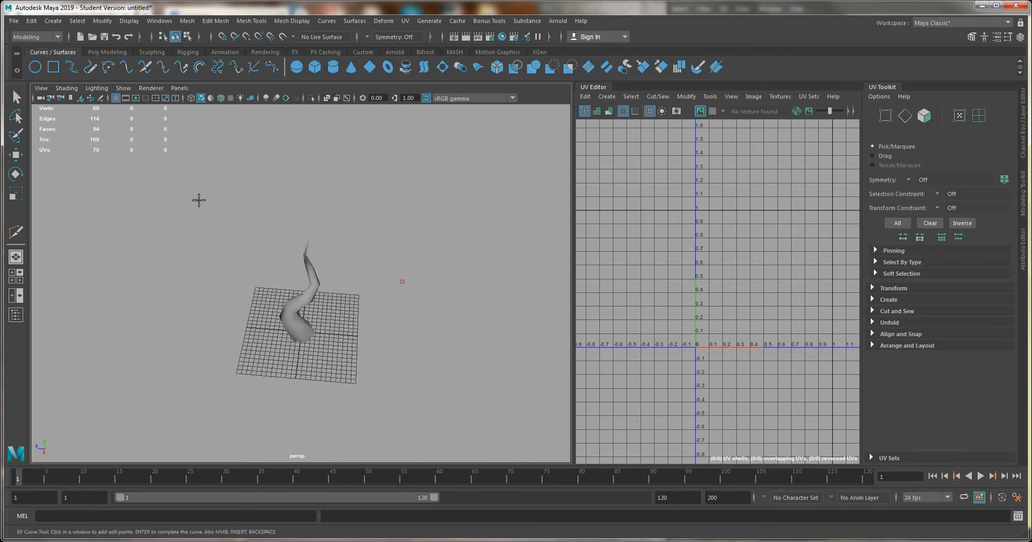
pyautogui.keyDown('alt'); pyautogui.moveTo(198, 198); pyautogui.dragTo(247, 177, button='middle'); pyautogui.keyUp('alt')
pyautogui.keyDown('alt'); pyautogui.moveTo(247, 178); pyautogui.dragTo(354, 353, button='right'); pyautogui.keyUp('alt')
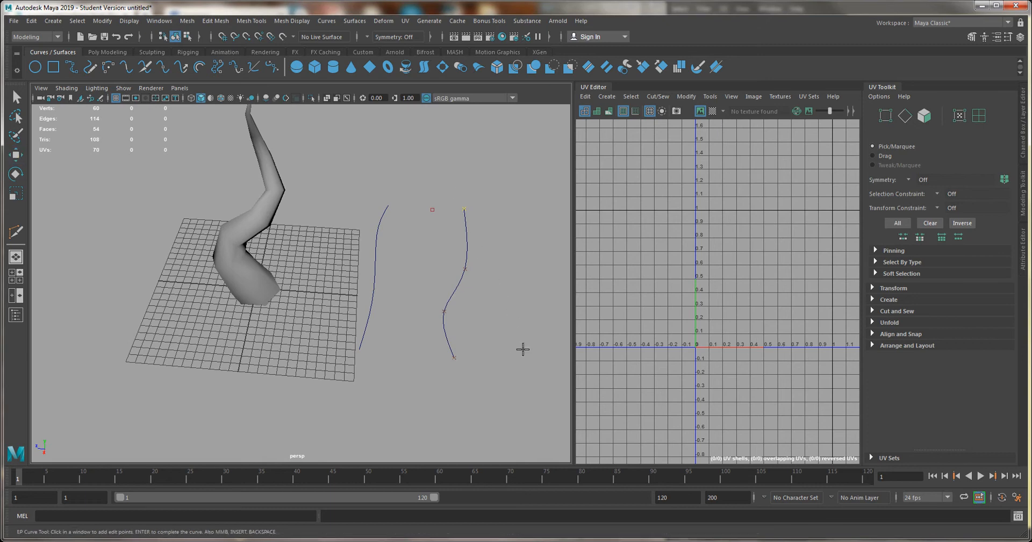
pyautogui.keyDown('alt'); pyautogui.moveTo(564, 242); pyautogui.dragTo(350, 264, button='middle'); pyautogui.keyUp('alt')
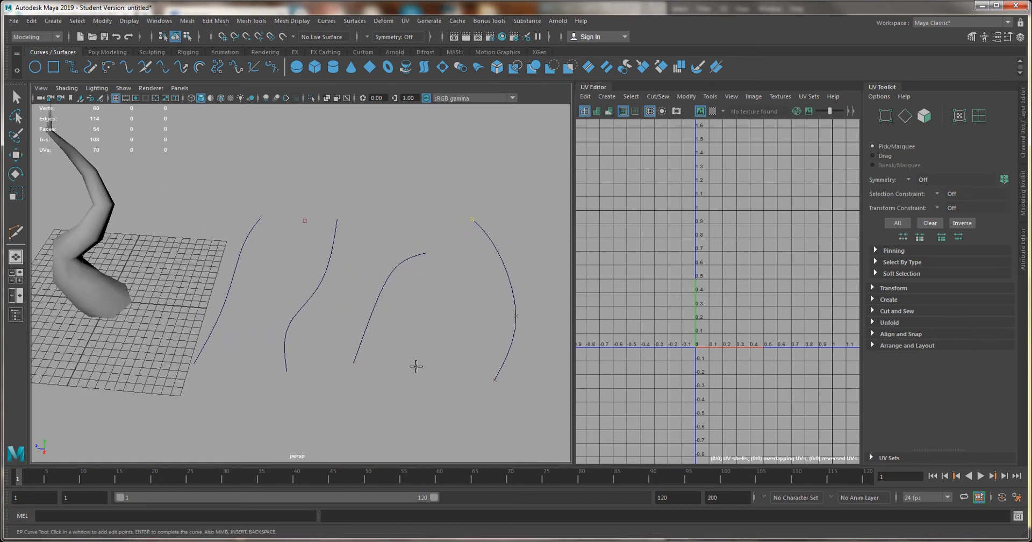
pyautogui.click(452, 250)
pyautogui.press('w')
pyautogui.keyDown('alt'); pyautogui.moveTo(468, 324); pyautogui.dragTo(343, 279, button='right'); pyautogui.keyUp('alt')
pyautogui.keyDown('alt'); pyautogui.moveTo(344, 280); pyautogui.dragTo(284, 290); pyautogui.keyUp('alt')
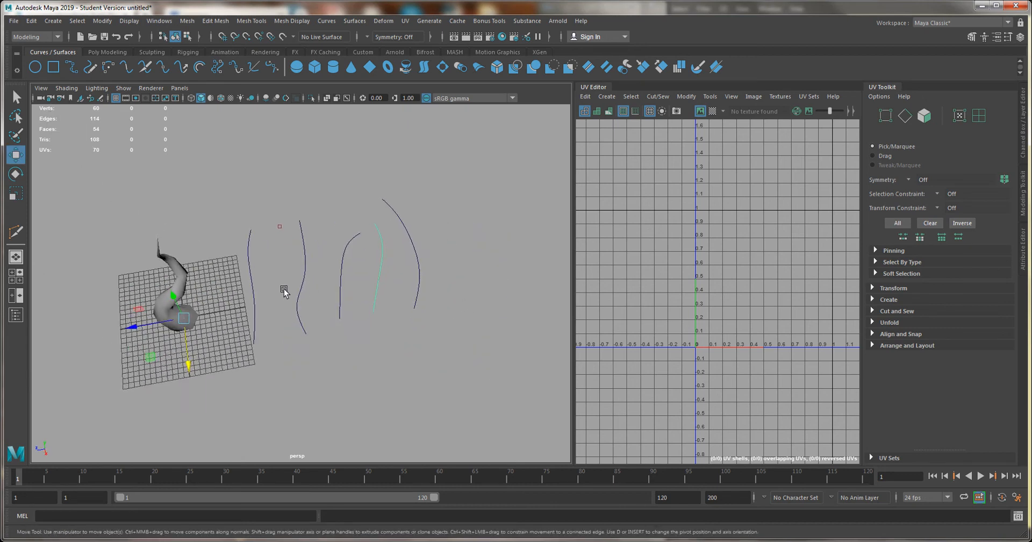
# Step: Select all five new curves and generate a tube mesh along each of them
pyautogui.press('q')
pyautogui.rightClick(261, 281)
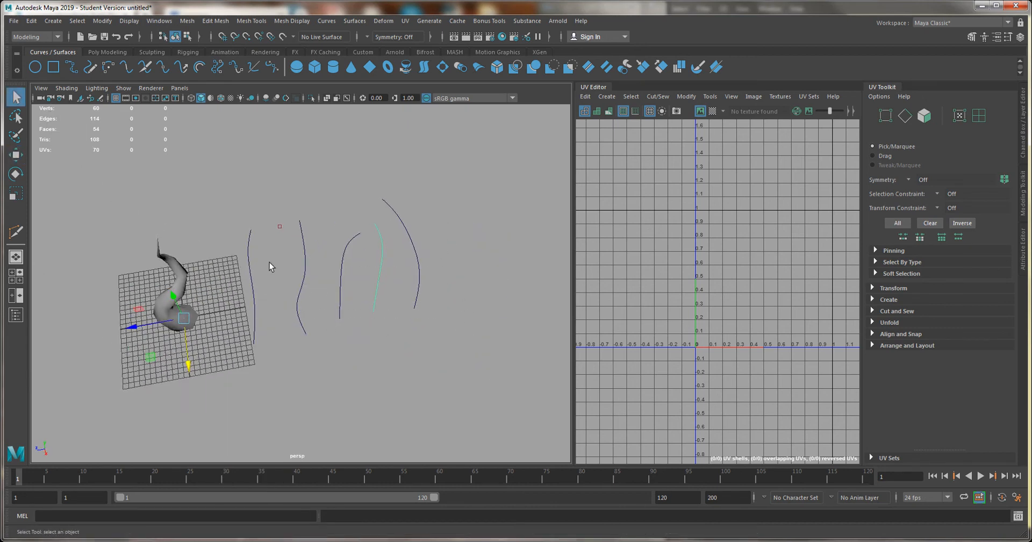
pyautogui.moveTo(515, 333); pyautogui.dragTo(515, 334)
pyautogui.keyDown('alt'); pyautogui.moveTo(515, 333); pyautogui.dragTo(378, 112); pyautogui.keyUp('alt')
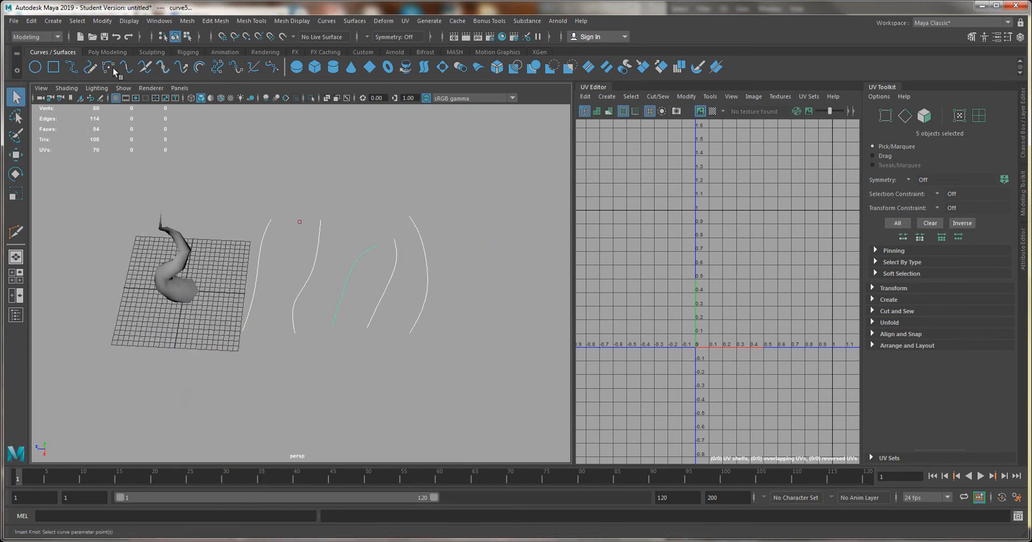
pyautogui.click(487, 21)
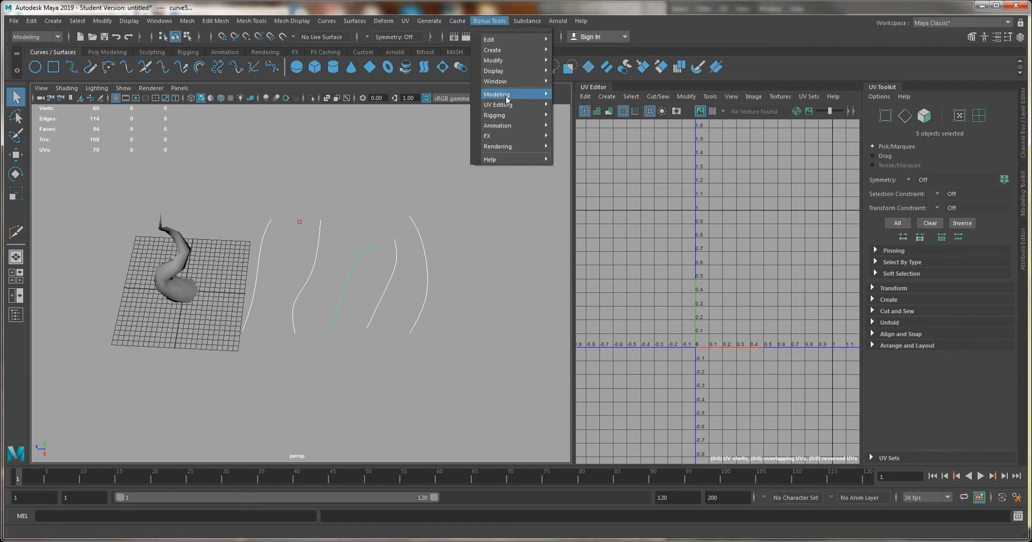
pyautogui.moveTo(527, 95)
pyautogui.click(623, 141)
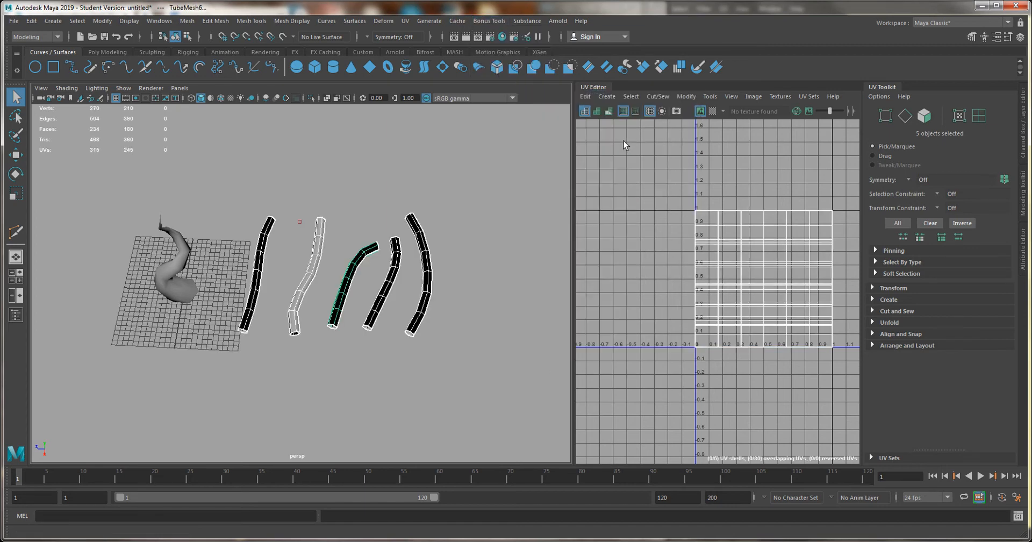
# Step: Set the width of all five tube meshes to 1.7
pyautogui.keyDown('alt'); pyautogui.moveTo(334, 215); pyautogui.dragTo(423, 182); pyautogui.keyUp('alt')
pyautogui.scroll(4, 402, 270)
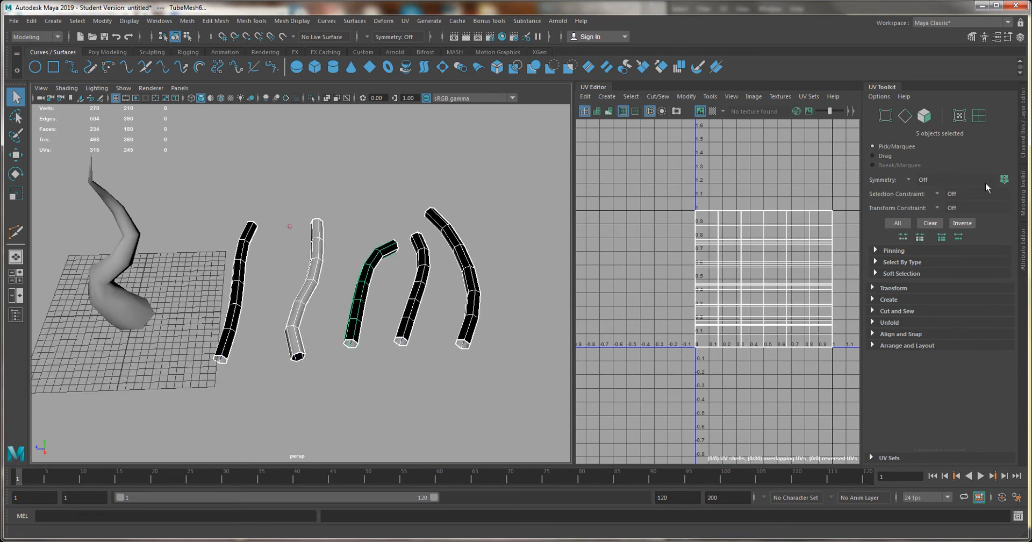
pyautogui.click(1024, 142)
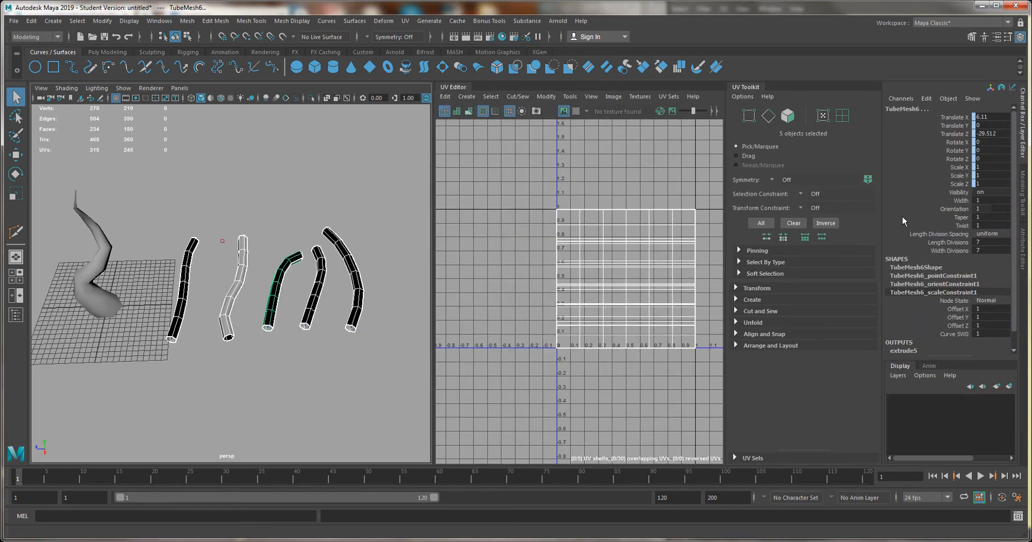
pyautogui.click(965, 200)
pyautogui.moveTo(414, 256); pyautogui.dragTo(580, 233, button='middle')
# Step: Set the orientation of all five tubes to 261, and that of the second tube from the tentacle to 172
pyautogui.click(962, 209)
pyautogui.moveTo(309, 250); pyautogui.dragTo(718, 233, button='middle')
pyautogui.click(249, 259)
pyautogui.click(957, 209)
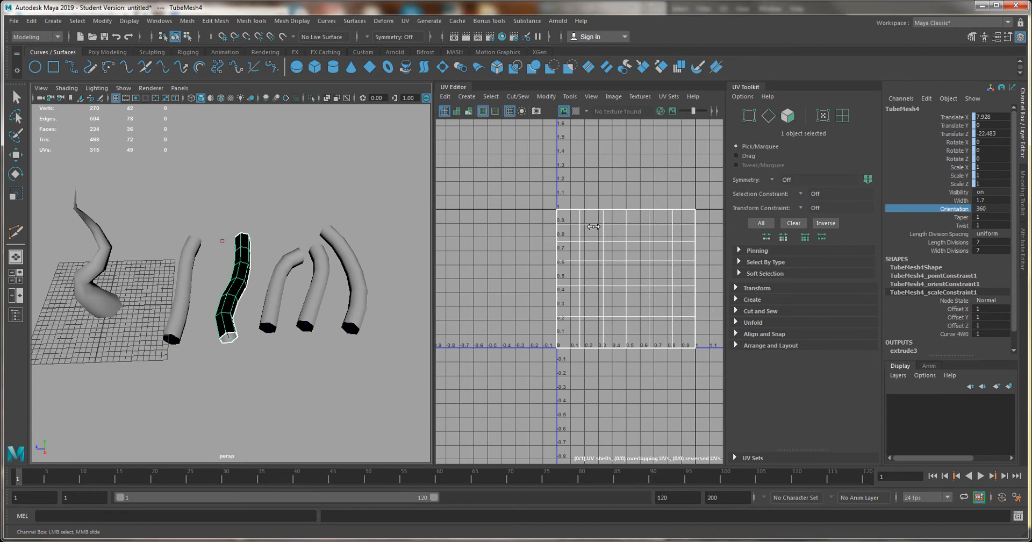
pyautogui.moveTo(593, 226); pyautogui.dragTo(254, 230, button='middle')
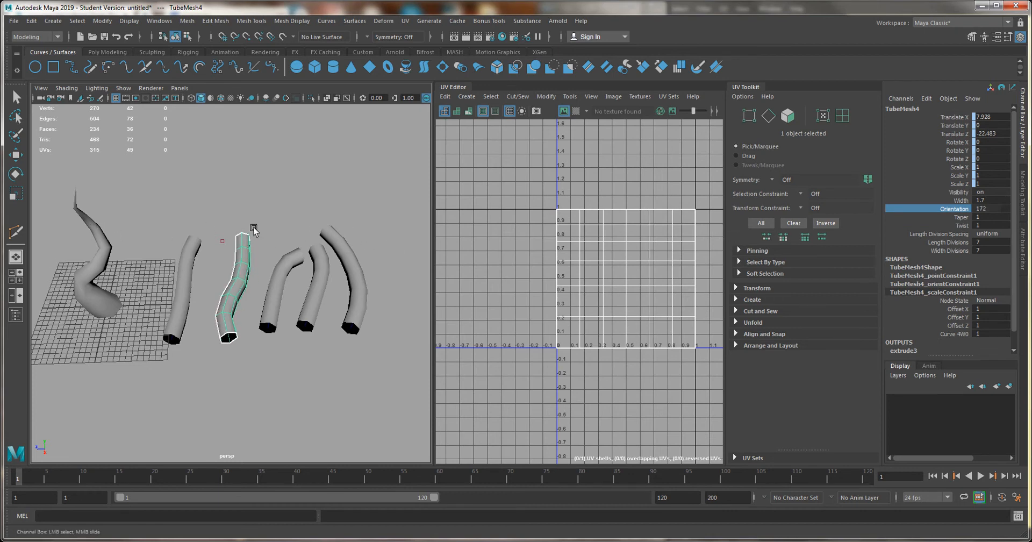
# Step: Select all five tubes and set their taper to 0.01 so they narrow to a point
pyautogui.press('q')
pyautogui.keyDown('shift'); pyautogui.click(182, 285); pyautogui.keyUp('shift')
pyautogui.keyDown('shift'); pyautogui.click(279, 290); pyautogui.keyUp('shift')
pyautogui.keyDown('shift'); pyautogui.click(316, 285); pyautogui.keyUp('shift')
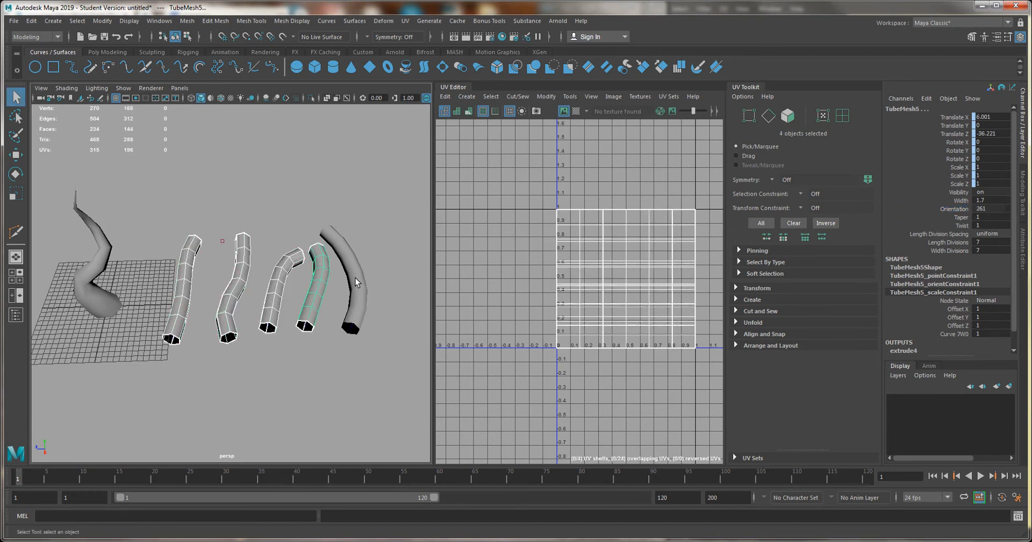
pyautogui.keyDown('shift'); pyautogui.click(357, 282); pyautogui.keyUp('shift')
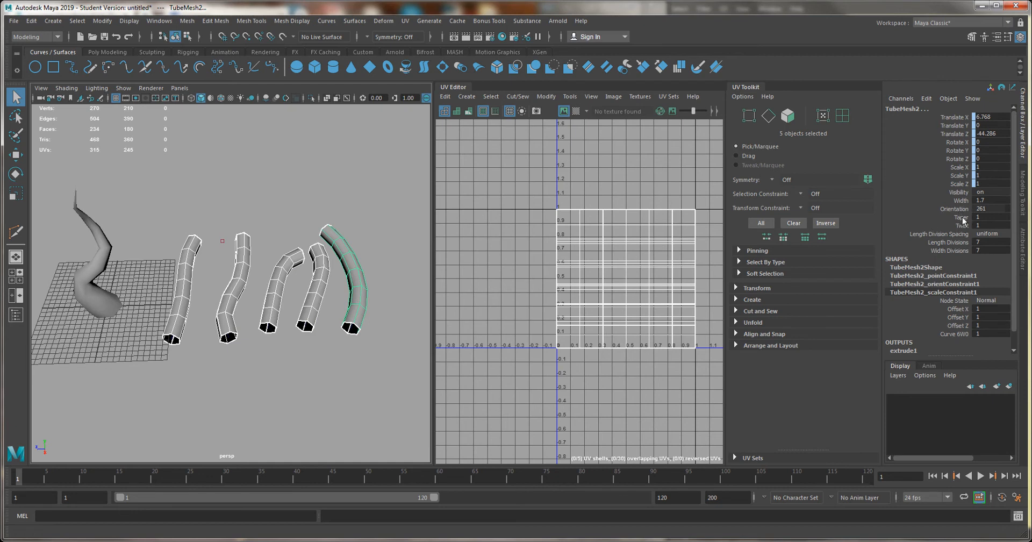
pyautogui.click(961, 217)
pyautogui.moveTo(419, 212); pyautogui.dragTo(408, 212, button='middle')
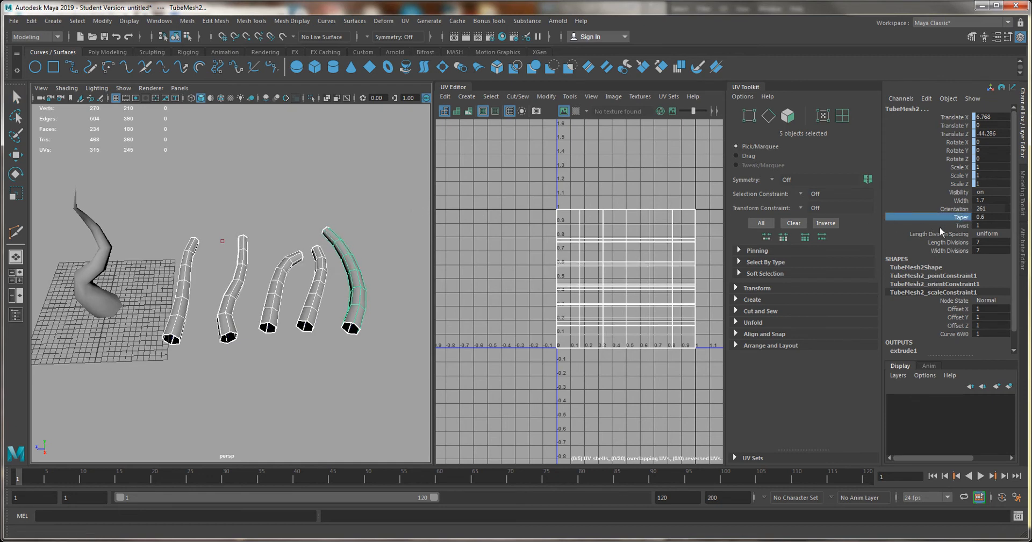
pyautogui.click(1007, 217)
pyautogui.press('Return')
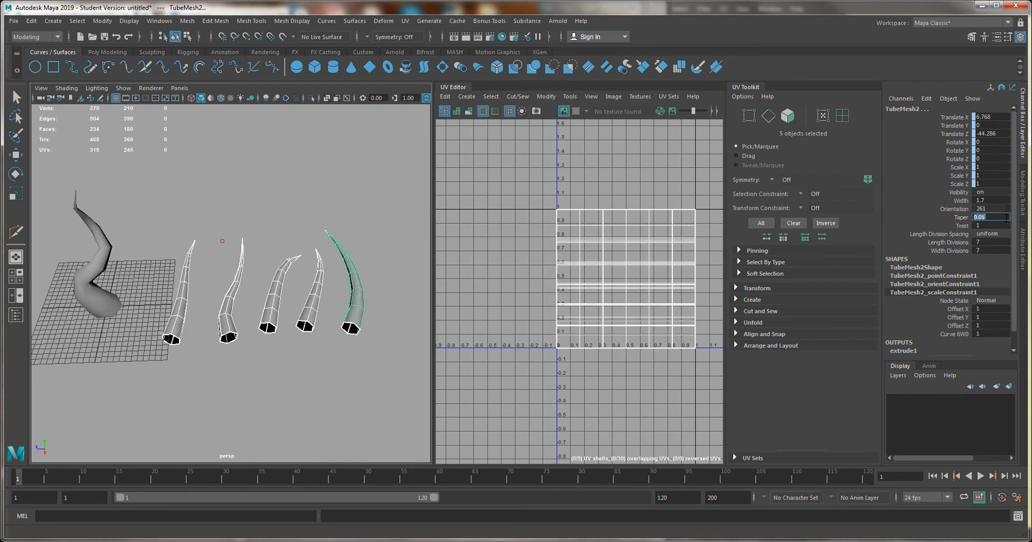
# Step: Set the twist of the five tapered tubes to 125
pyautogui.click(962, 225)
pyautogui.moveTo(366, 228); pyautogui.dragTo(400, 233, button='middle')
pyautogui.moveTo(270, 229)
pyautogui.mouseDown(button='middle')
pyautogui.moveTo(484, 228)
pyautogui.moveTo(553, 218)
pyautogui.moveTo(172, 230)
pyautogui.moveTo(265, 228)
pyautogui.mouseUp(button='middle')
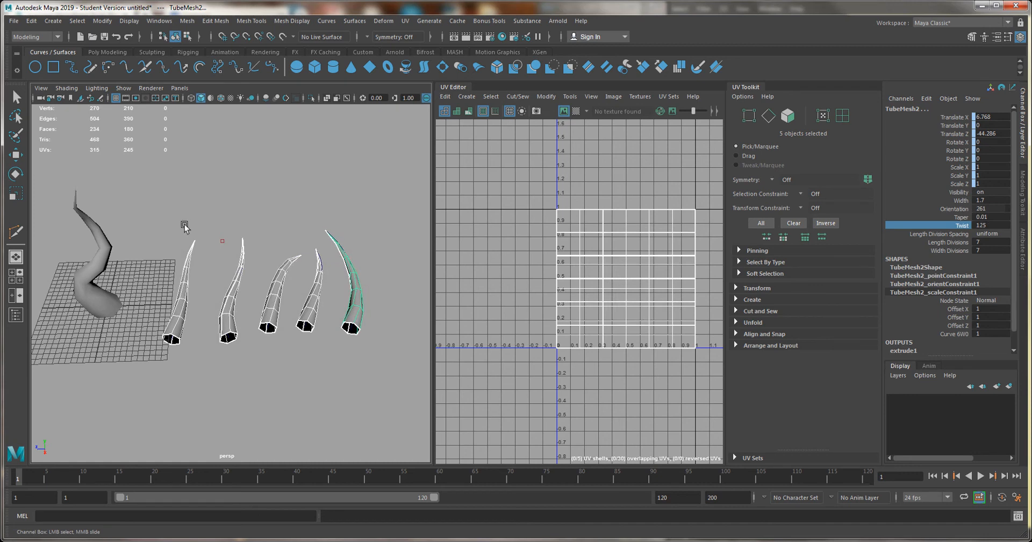
# Step: Set the length divisions of all five selected tubes to 8
pyautogui.click(962, 242)
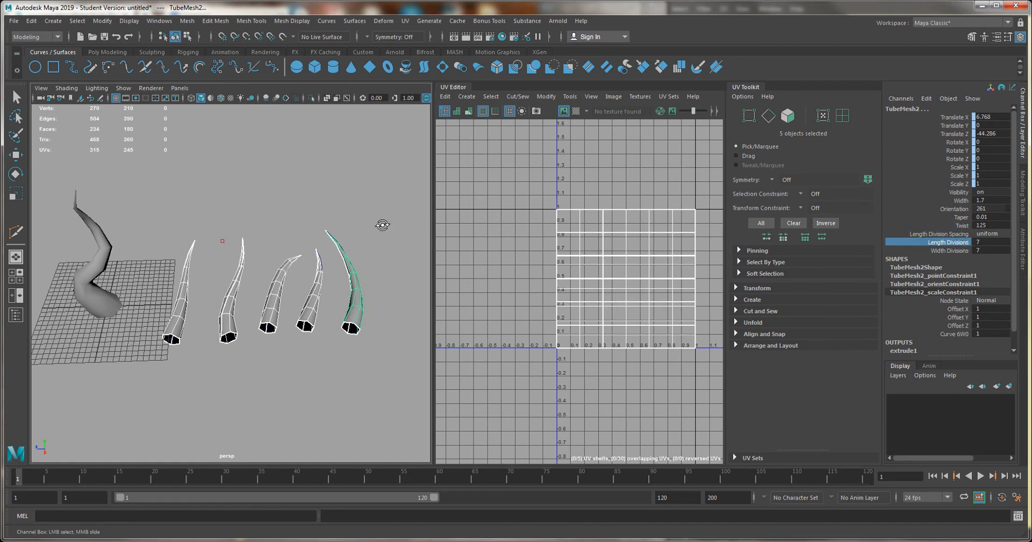
pyautogui.keyDown('alt'); pyautogui.moveTo(382, 226); pyautogui.dragTo(358, 269); pyautogui.keyUp('alt')
pyautogui.moveTo(278, 241)
pyautogui.mouseDown(button='middle')
pyautogui.moveTo(307, 232)
pyautogui.moveTo(242, 239)
pyautogui.moveTo(288, 252)
pyautogui.mouseUp(button='middle')
# Step: Duplicate the tube nearest the tentacle and place the copy beside the trunk, scaled to about 0.41 and rotated about -71° in Y
pyautogui.keyDown('alt'); pyautogui.moveTo(290, 299); pyautogui.dragTo(308, 227); pyautogui.keyUp('alt')
pyautogui.press('w')
pyautogui.click(181, 311)
pyautogui.keyDown('alt'); pyautogui.moveTo(131, 304); pyautogui.dragTo(207, 296, button='middle'); pyautogui.keyUp('alt')
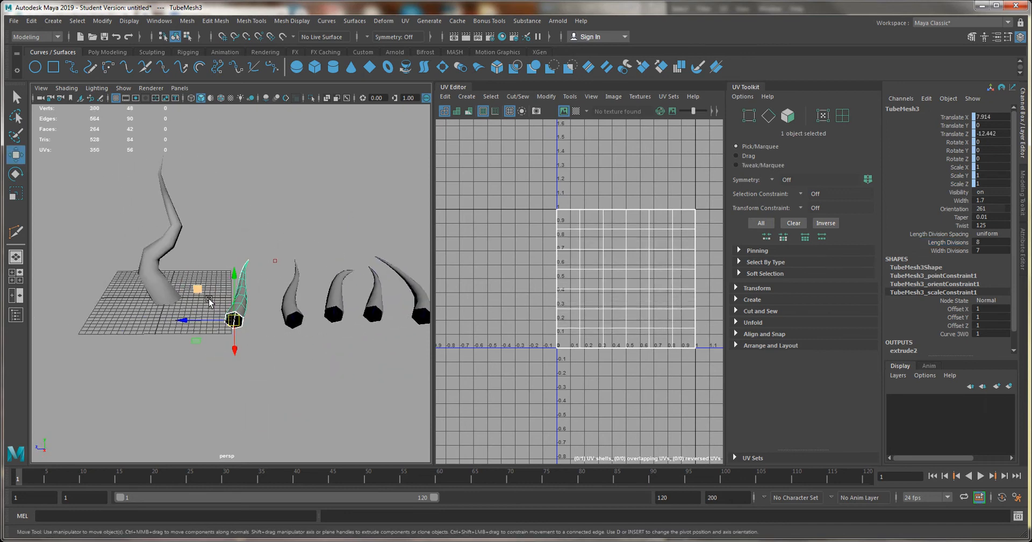
pyautogui.hotkey('ctrl', 'd')
pyautogui.moveTo(234, 320); pyautogui.dragTo(124, 313)
pyautogui.press('r')
pyautogui.press('e')
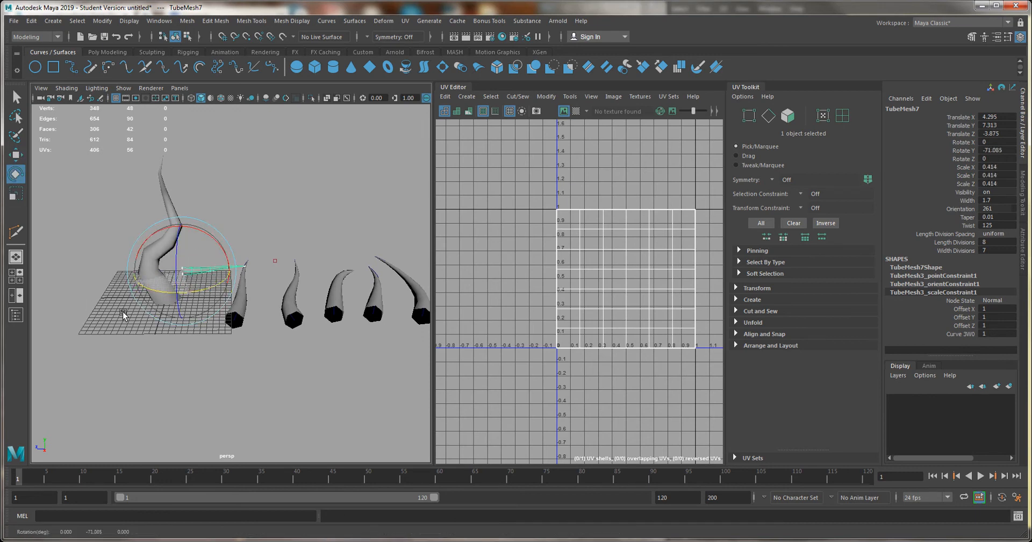
# Step: Move the scaled copy's base into the tentacle trunk at about 1.15, 6.29, 1.51 so it forms a side branch
pyautogui.keyDown('alt'); pyautogui.moveTo(129, 312); pyautogui.dragTo(283, 295, button='right'); pyautogui.keyUp('alt')
pyautogui.keyDown('alt'); pyautogui.moveTo(161, 289); pyautogui.dragTo(318, 285, button='middle'); pyautogui.keyUp('alt')
pyautogui.keyDown('alt'); pyautogui.moveTo(232, 284); pyautogui.dragTo(285, 282, button='right'); pyautogui.keyUp('alt')
pyautogui.press('w')
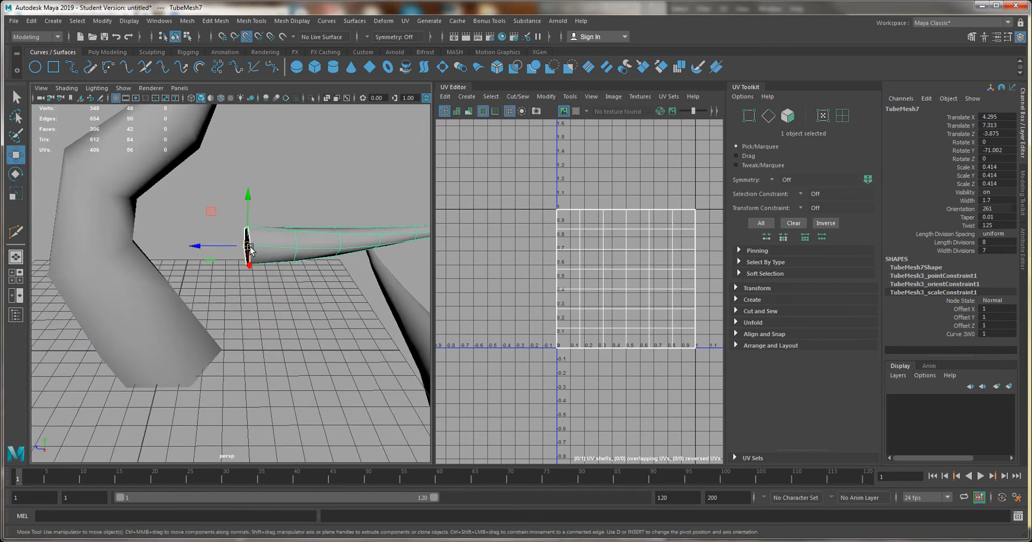
pyautogui.moveTo(249, 247); pyautogui.dragTo(86, 242)
pyautogui.press('e')
pyautogui.press('w')
pyautogui.keyDown('alt'); pyautogui.moveTo(85, 244); pyautogui.dragTo(31, 260); pyautogui.keyUp('alt')
pyautogui.keyDown('alt'); pyautogui.moveTo(32, 261); pyautogui.dragTo(6, 207, button='right'); pyautogui.keyUp('alt')
pyautogui.keyDown('alt'); pyautogui.moveTo(188, 258); pyautogui.dragTo(45, 271); pyautogui.keyUp('alt')
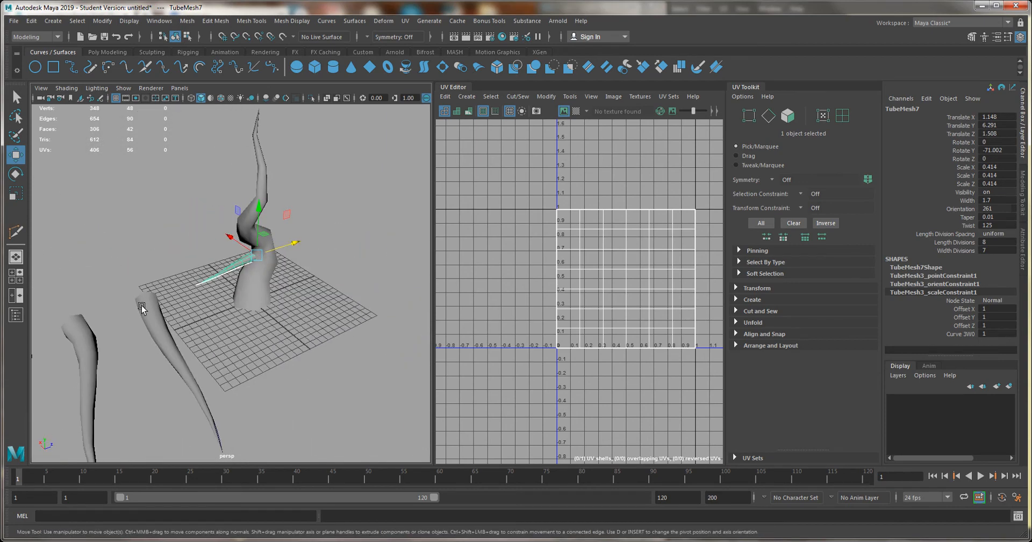
# Step: Duplicate the second tube from the tentacle and place the copy near the side branch, scaled to about 0.17
pyautogui.click(144, 321)
pyautogui.click(72, 334)
pyautogui.hotkey('ctrl', 'd')
pyautogui.moveTo(75, 326); pyautogui.dragTo(73, 296)
pyautogui.press('v')
pyautogui.press('r')
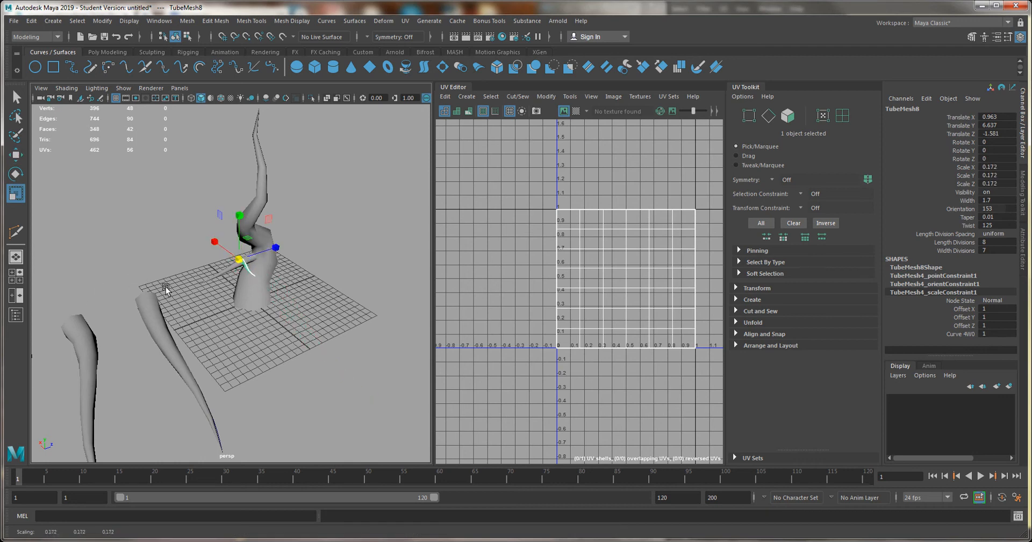
# Step: Move the base of the new small tube onto the side branch
pyautogui.keyDown('alt'); pyautogui.moveTo(73, 296); pyautogui.dragTo(230, 292, button='right'); pyautogui.keyUp('alt')
pyautogui.keyDown('alt'); pyautogui.moveTo(230, 293); pyautogui.dragTo(123, 258); pyautogui.keyUp('alt')
pyautogui.press('w')
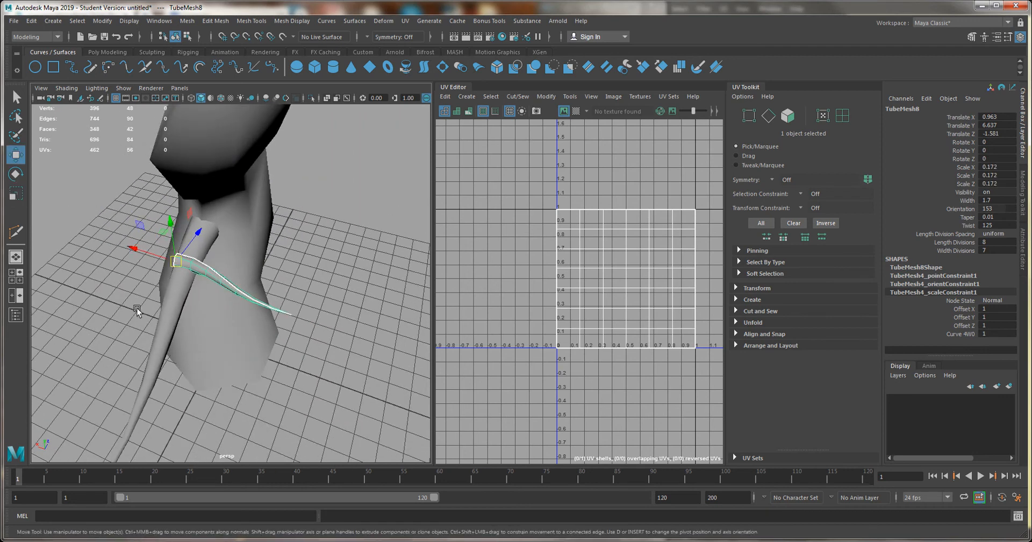
pyautogui.moveTo(184, 265); pyautogui.dragTo(390, 301)
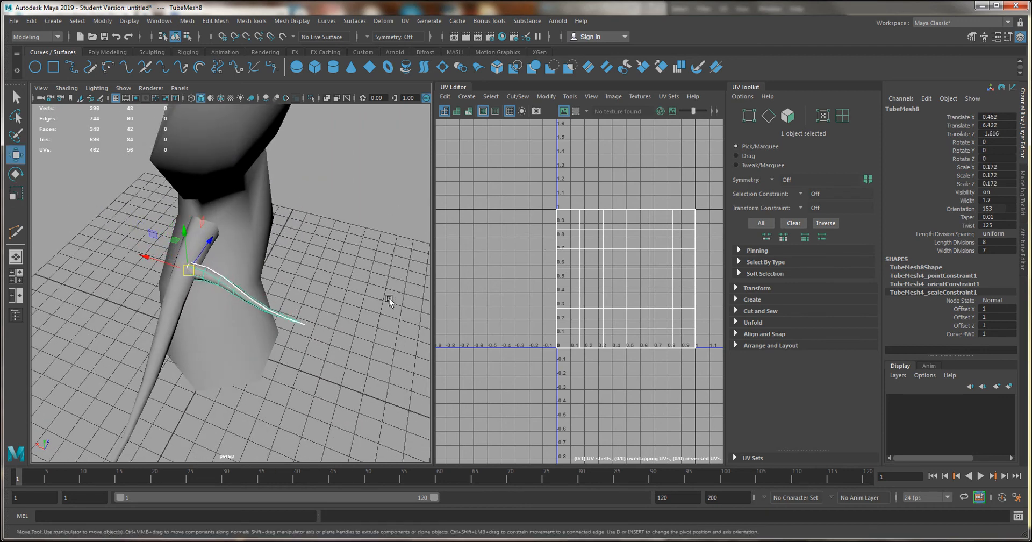
# Step: Rotate the small tube to about 25, -23, -56 degrees so it grows upward from the side branch as a twig
pyautogui.press('e')
pyautogui.moveTo(215, 276); pyautogui.dragTo(149, 251)
pyautogui.keyDown('alt'); pyautogui.moveTo(273, 282); pyautogui.dragTo(117, 272, button='right'); pyautogui.keyUp('alt')
pyautogui.keyDown('alt'); pyautogui.moveTo(118, 272); pyautogui.dragTo(240, 238); pyautogui.keyUp('alt')
pyautogui.keyDown('alt'); pyautogui.moveTo(303, 304); pyautogui.dragTo(194, 315, button='middle'); pyautogui.keyUp('alt')
pyautogui.press('w')
# Step: Duplicate the twig and place the copy further up its stem, scaled to about 0.08
pyautogui.keyDown('alt'); pyautogui.moveTo(145, 300); pyautogui.dragTo(242, 289, button='right'); pyautogui.keyUp('alt')
pyautogui.keyDown('alt'); pyautogui.moveTo(242, 289); pyautogui.dragTo(357, 285, button='middle'); pyautogui.keyUp('alt')
pyautogui.hotkey('ctrl', 'd')
pyautogui.moveTo(185, 306); pyautogui.dragTo(218, 270)
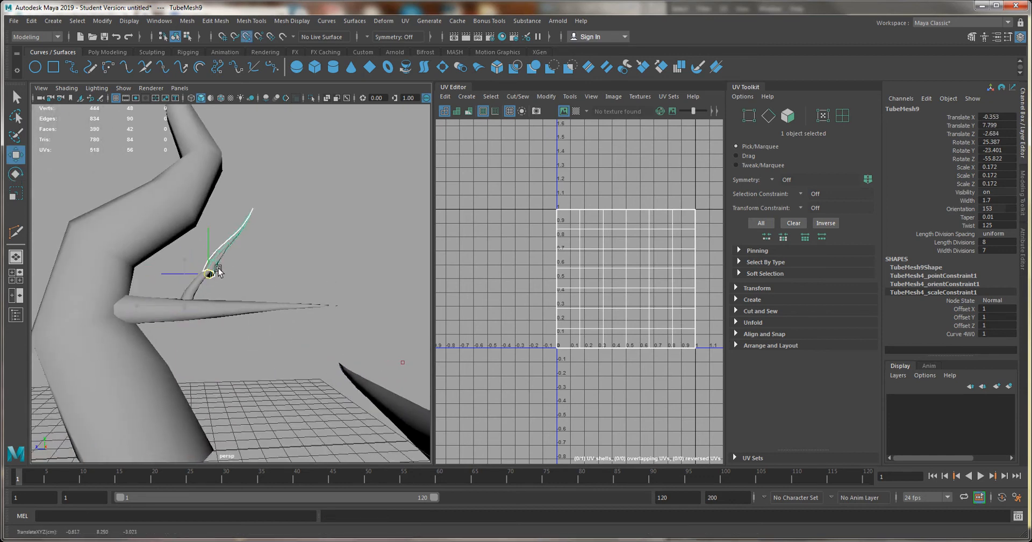
pyautogui.press('e')
pyautogui.moveTo(259, 235)
pyautogui.mouseDown()
pyautogui.moveTo(269, 256)
pyautogui.moveTo(261, 240)
pyautogui.mouseUp()
pyautogui.press('r')
pyautogui.moveTo(217, 264); pyautogui.dragTo(193, 267)
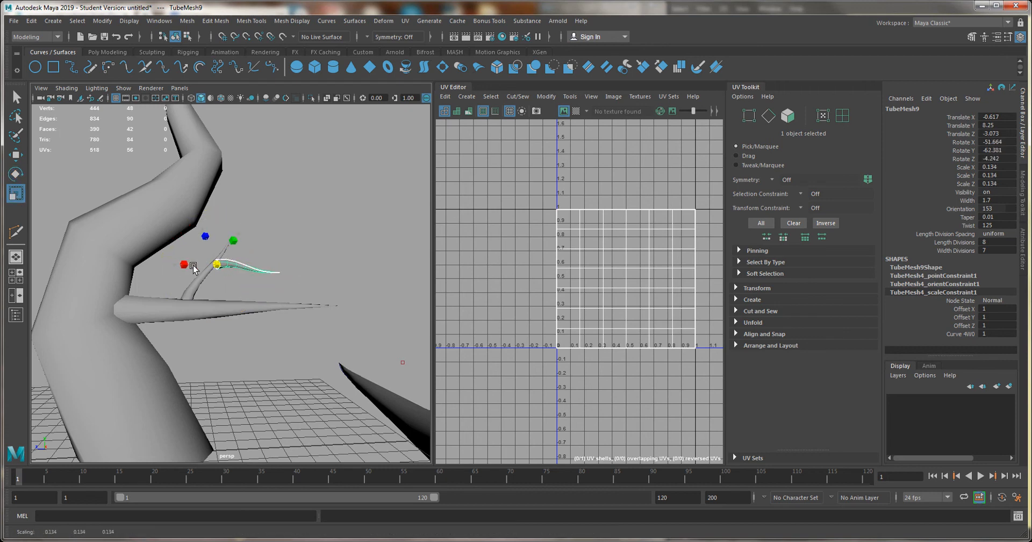
# Step: Rotate the copied twig to about 55, 16, -42 degrees and scale it down to 0.045
pyautogui.press('e')
pyautogui.keyDown('alt'); pyautogui.moveTo(298, 270); pyautogui.dragTo(194, 302); pyautogui.keyUp('alt')
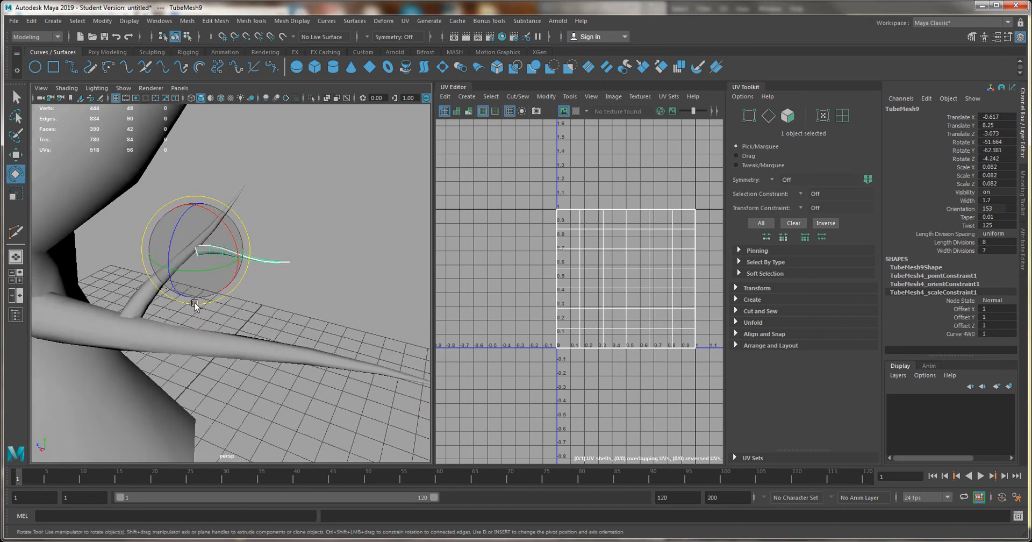
pyautogui.keyDown('alt'); pyautogui.moveTo(194, 302); pyautogui.dragTo(222, 317, button='right'); pyautogui.keyUp('alt')
pyautogui.keyDown('alt'); pyautogui.moveTo(223, 317); pyautogui.dragTo(266, 319, button='middle'); pyautogui.keyUp('alt')
pyautogui.press('w')
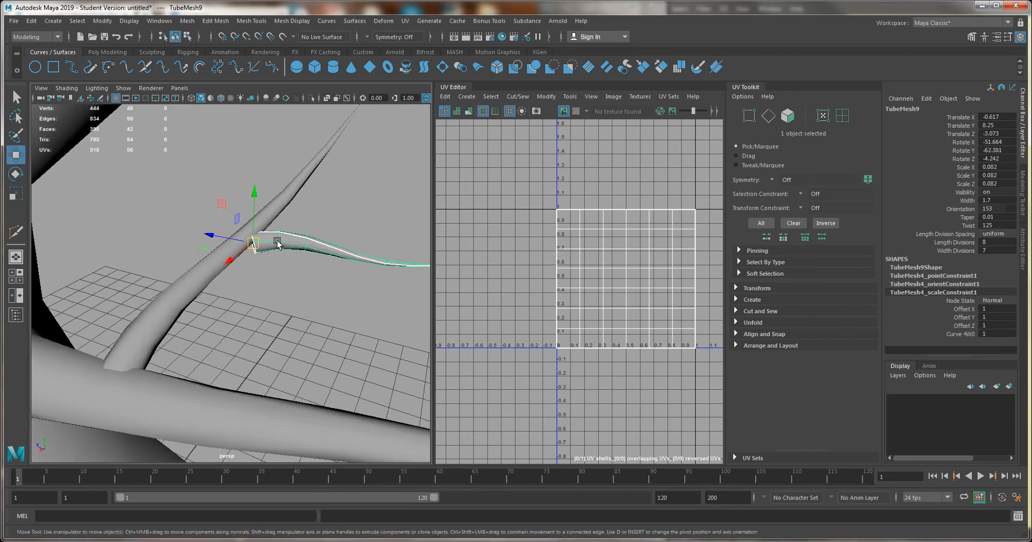
pyautogui.press('e')
pyautogui.moveTo(289, 224); pyautogui.dragTo(148, 300)
pyautogui.press('w')
pyautogui.press('r')
# Step: Move the smallest twig's base onto the stem of the larger twig, at about -0.66, 8.30, -2.91
pyautogui.keyDown('alt'); pyautogui.moveTo(148, 300); pyautogui.dragTo(268, 322); pyautogui.keyUp('alt')
pyautogui.press('w')
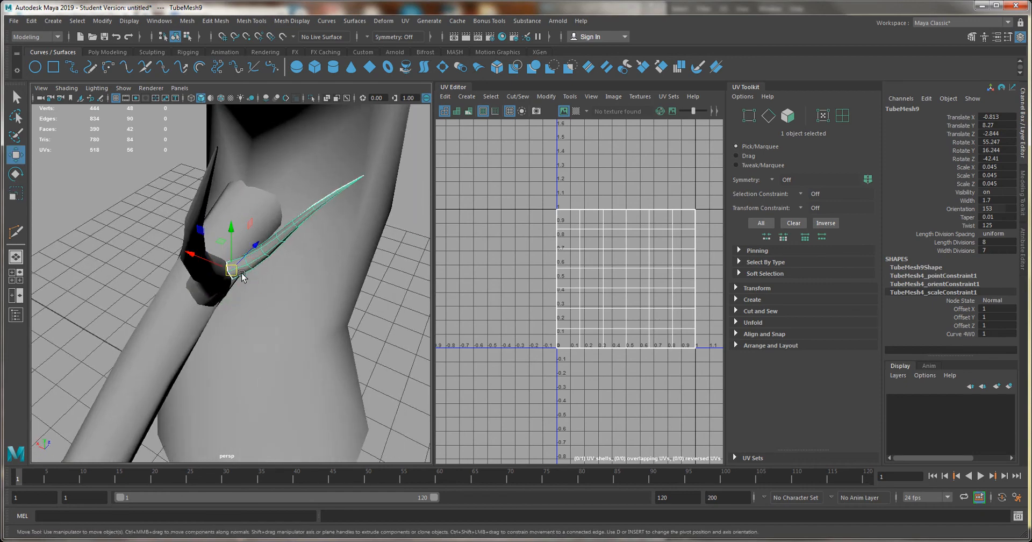
pyautogui.moveTo(231, 273); pyautogui.dragTo(213, 272)
pyautogui.keyDown('alt'); pyautogui.moveTo(211, 266); pyautogui.dragTo(82, 253, button='right'); pyautogui.keyUp('alt')
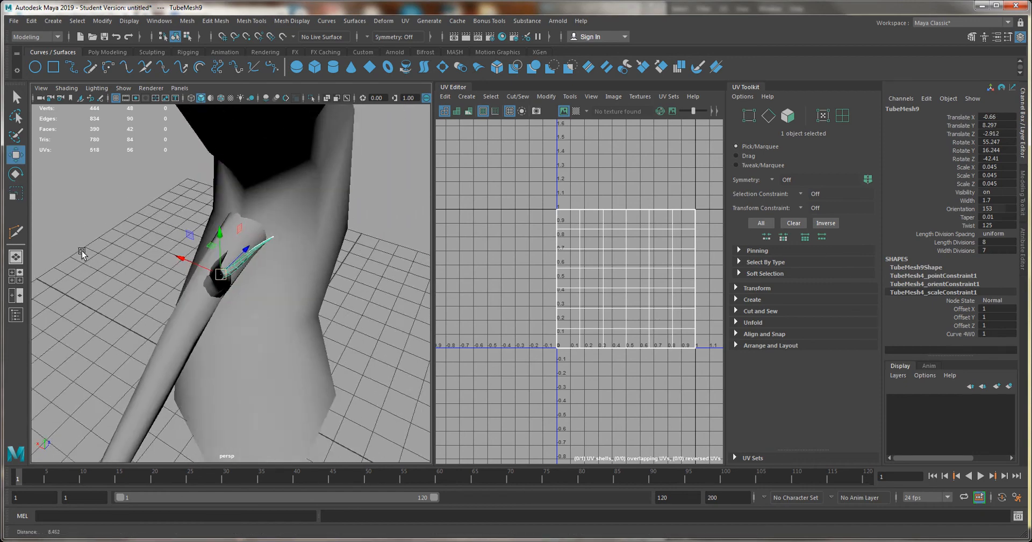
pyautogui.keyDown('alt'); pyautogui.moveTo(83, 253); pyautogui.dragTo(377, 219); pyautogui.keyUp('alt')
pyautogui.keyDown('alt'); pyautogui.moveTo(379, 217); pyautogui.dragTo(80, 215, button='right'); pyautogui.keyUp('alt')
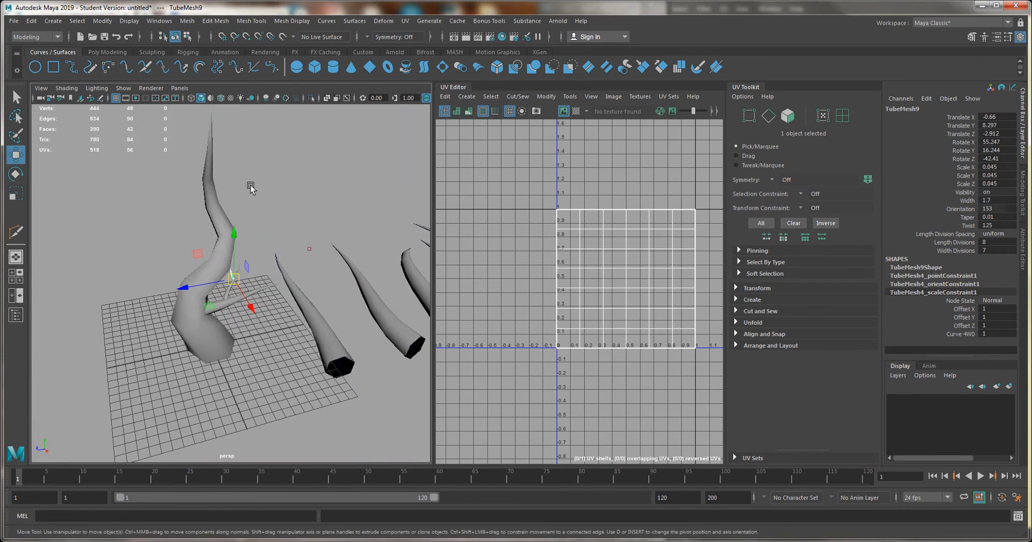
# Step: Clear the selection and examine the branched tentacle from several sides
pyautogui.click(251, 186)
pyautogui.keyDown('alt'); pyautogui.moveTo(290, 188); pyautogui.dragTo(125, 184); pyautogui.keyUp('alt')
pyautogui.keyDown('alt'); pyautogui.moveTo(124, 184); pyautogui.dragTo(263, 271, button='right'); pyautogui.keyUp('alt')
pyautogui.keyDown('alt'); pyautogui.moveTo(264, 273); pyautogui.dragTo(11, 164); pyautogui.keyUp('alt')
pyautogui.keyDown('alt'); pyautogui.moveTo(226, 240); pyautogui.dragTo(131, 214); pyautogui.keyUp('alt')
pyautogui.keyDown('alt'); pyautogui.moveTo(131, 214); pyautogui.dragTo(59, 209, button='right'); pyautogui.keyUp('alt')
pyautogui.keyDown('alt'); pyautogui.moveTo(290, 283); pyautogui.dragTo(265, 283); pyautogui.keyUp('alt')
pyautogui.keyDown('alt'); pyautogui.moveTo(265, 283); pyautogui.dragTo(317, 320, button='right'); pyautogui.keyUp('alt')
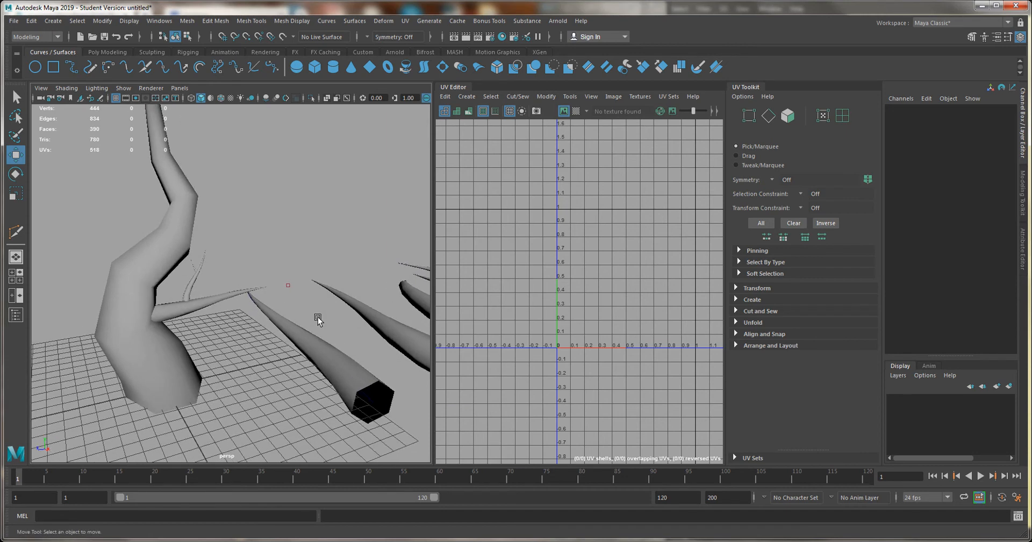
# Step: Switch the viewport background to the blue gradient
pyautogui.hotkey('alt', 'b')
pyautogui.keyDown('alt'); pyautogui.moveTo(302, 303); pyautogui.dragTo(328, 295); pyautogui.keyUp('alt')
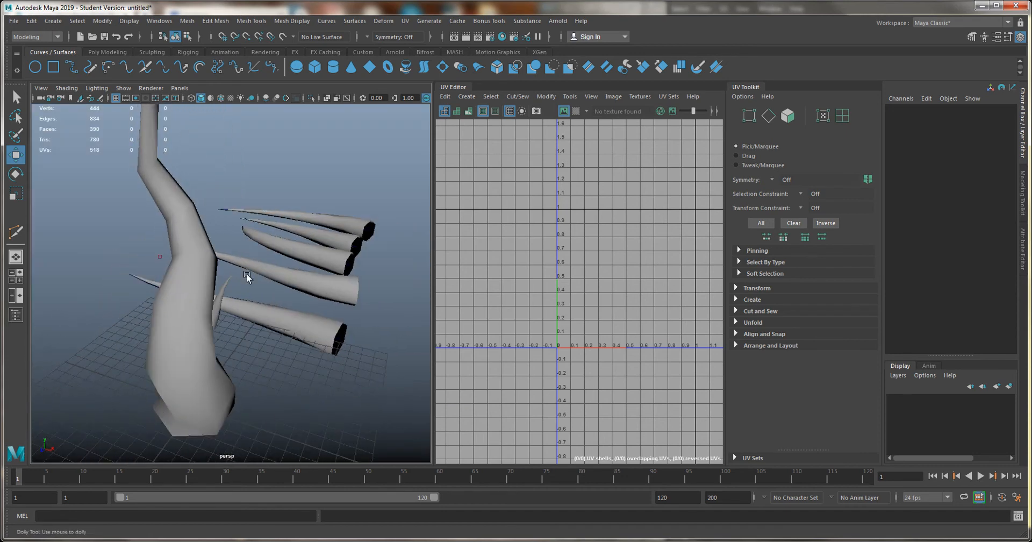
pyautogui.keyDown('alt'); pyautogui.moveTo(248, 278); pyautogui.dragTo(203, 297, button='right'); pyautogui.keyUp('alt')
# Step: Select the tentacle trunk and examine its topology around the joint with the side branch
pyautogui.click(202, 297)
pyautogui.keyDown('alt'); pyautogui.moveTo(121, 339); pyautogui.dragTo(263, 327); pyautogui.keyUp('alt')
pyautogui.keyDown('alt'); pyautogui.moveTo(248, 333); pyautogui.dragTo(318, 364, button='right'); pyautogui.keyUp('alt')
pyautogui.keyDown('alt'); pyautogui.moveTo(318, 364); pyautogui.dragTo(223, 367, button='middle'); pyautogui.keyUp('alt')
pyautogui.keyDown('alt'); pyautogui.moveTo(223, 367); pyautogui.dragTo(317, 388, button='right'); pyautogui.keyUp('alt')
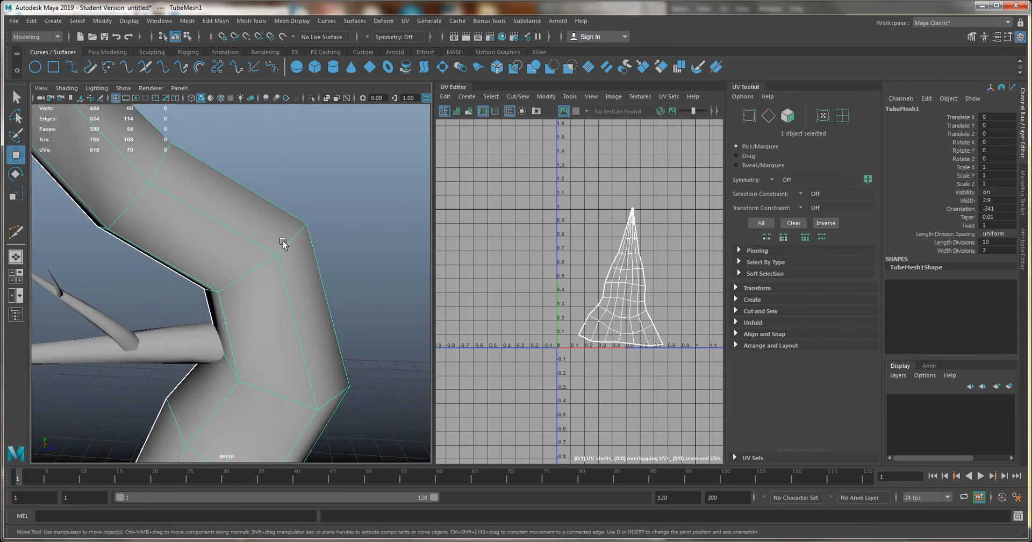
pyautogui.moveTo(283, 240); pyautogui.dragTo(285, 218, button='right')
pyautogui.keyDown('alt'); pyautogui.moveTo(290, 436); pyautogui.dragTo(119, 376, button='right'); pyautogui.keyUp('alt')
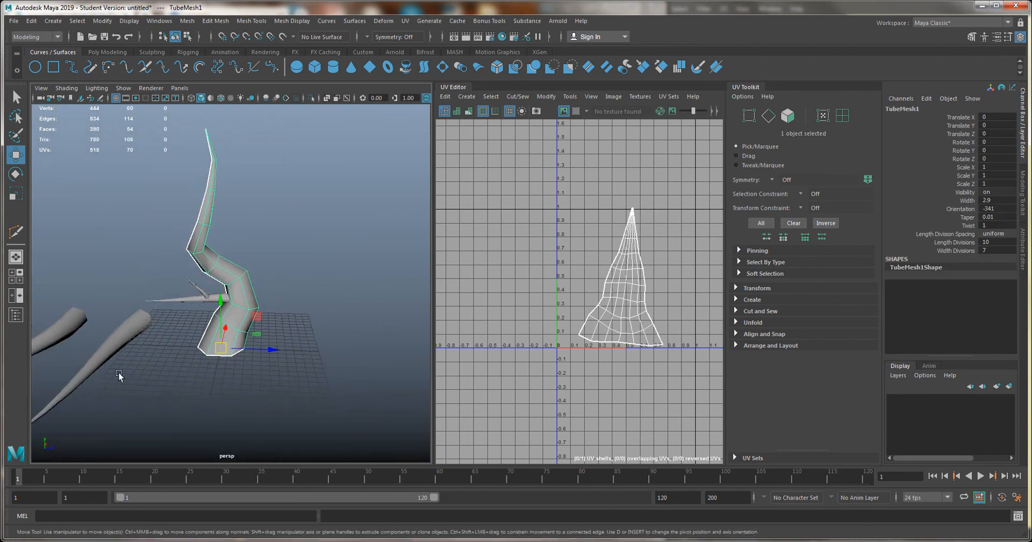
pyautogui.keyDown('alt'); pyautogui.moveTo(143, 358); pyautogui.dragTo(253, 344); pyautogui.keyUp('alt')
# Step: Select all of the tentacle's UVs in the UV Editor and hide the Channel Box
pyautogui.moveTo(592, 277); pyautogui.dragTo(660, 250, button='right')
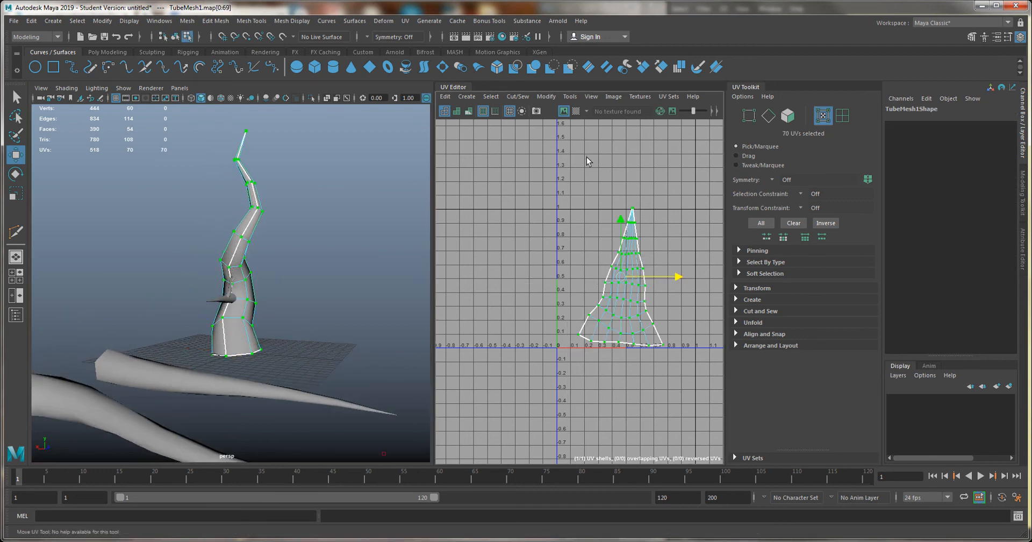
pyautogui.moveTo(568, 154); pyautogui.dragTo(721, 430)
pyautogui.click(1023, 141)
# Step: Return the tentacle to object mode and clear the selection
pyautogui.keyDown('alt'); pyautogui.moveTo(353, 303); pyautogui.dragTo(184, 286, button='right'); pyautogui.keyUp('alt')
pyautogui.keyDown('alt'); pyautogui.moveTo(184, 286); pyautogui.dragTo(307, 289); pyautogui.keyUp('alt')
pyautogui.moveTo(313, 266); pyautogui.dragTo(379, 254, button='right')
pyautogui.click(403, 270)
pyautogui.keyDown('alt'); pyautogui.moveTo(349, 312); pyautogui.dragTo(243, 304, button='middle'); pyautogui.keyUp('alt')
pyautogui.keyDown('alt'); pyautogui.moveTo(243, 305); pyautogui.dragTo(283, 327); pyautogui.keyUp('alt')
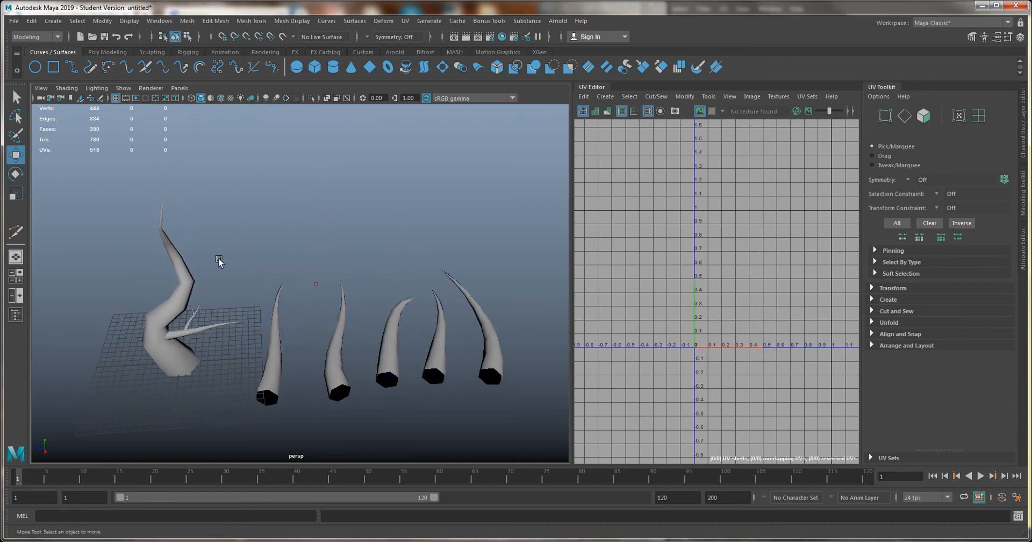
pyautogui.keyDown('alt'); pyautogui.moveTo(190, 259); pyautogui.dragTo(287, 228); pyautogui.keyUp('alt')
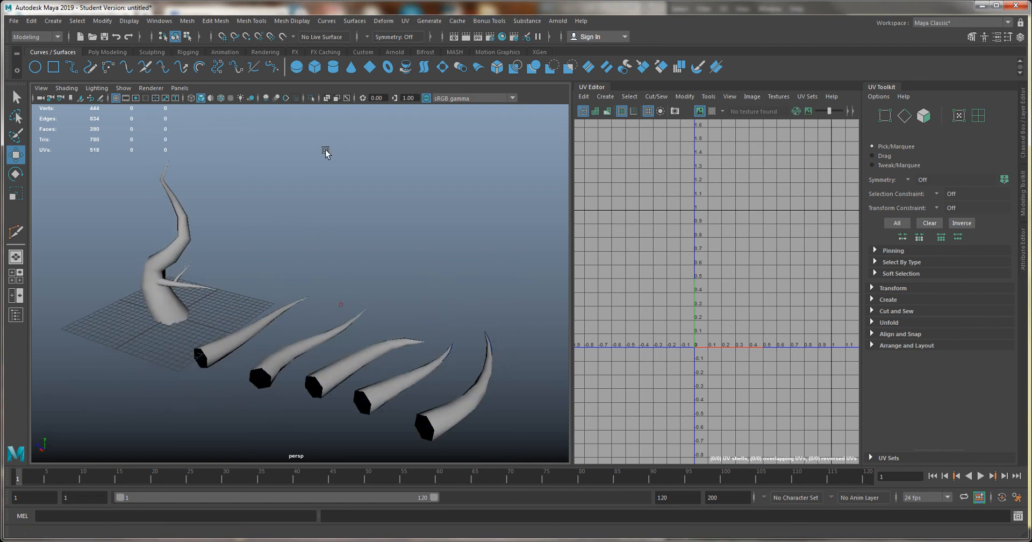
pyautogui.click(497, 20)
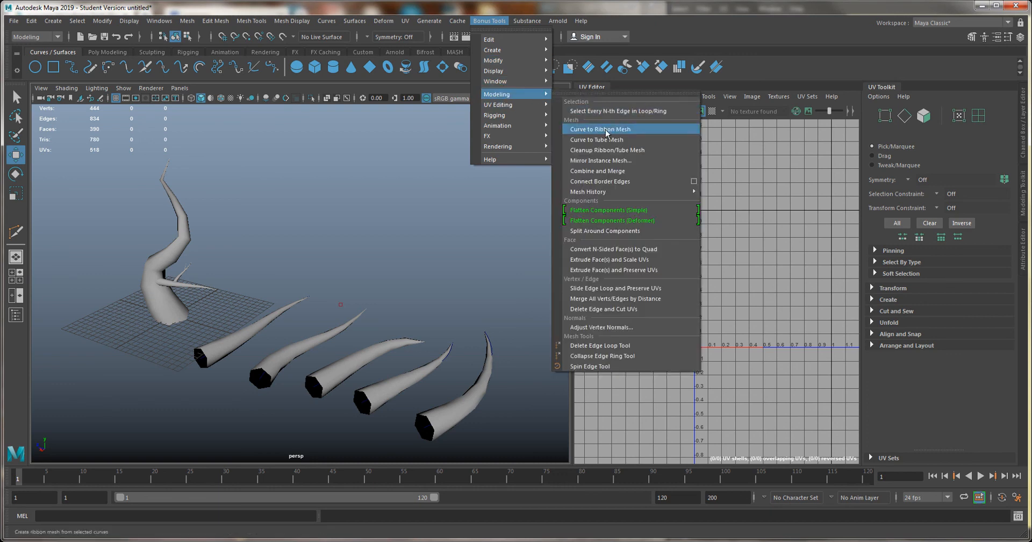
pyautogui.click(279, 255)
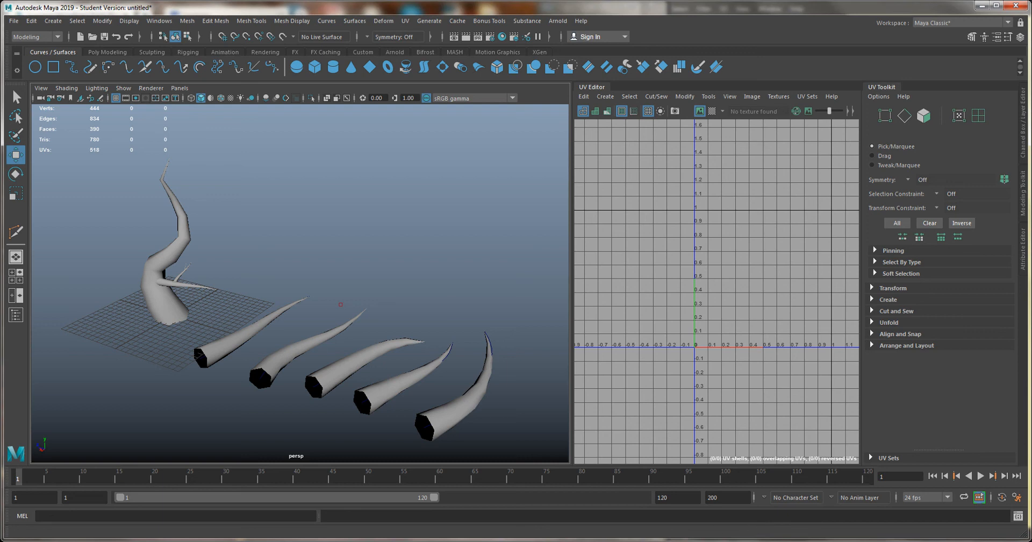
pyautogui.keyDown('alt'); pyautogui.moveTo(323, 338); pyautogui.dragTo(302, 302); pyautogui.keyUp('alt')
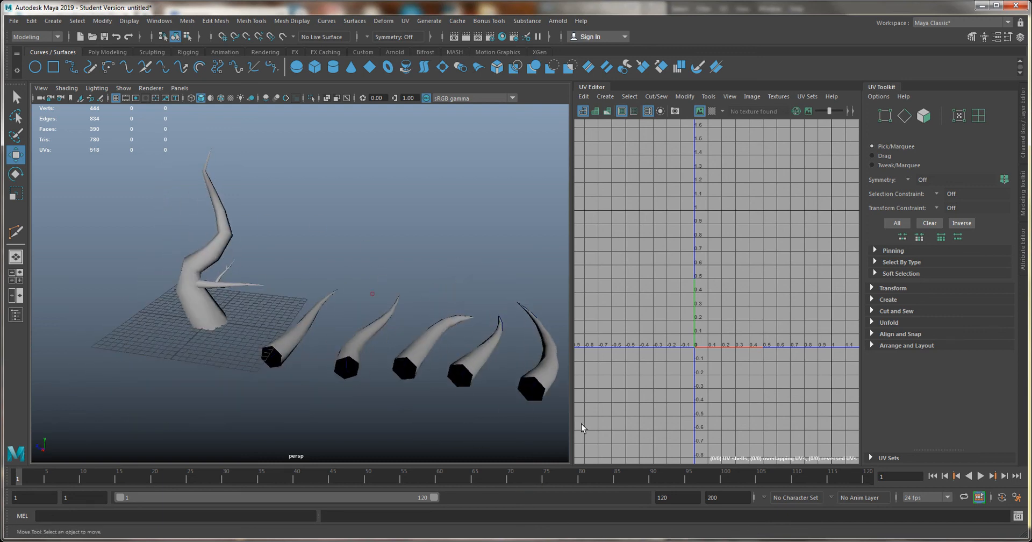